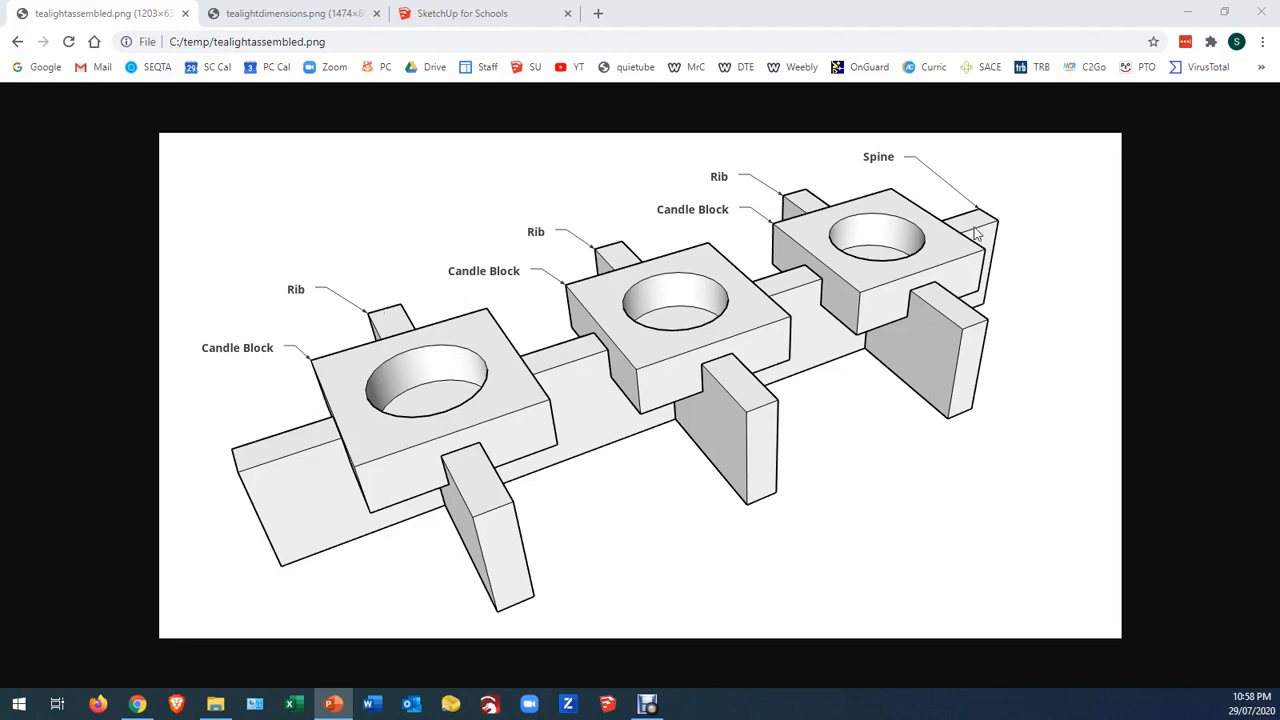
Consult the tealight dimensions drawing, switch to SketchUp for Schools and draw a 300 by 12 mm rectangle from the origin along the red axis
{"action": "left_click", "coordinate": [314, 15]}
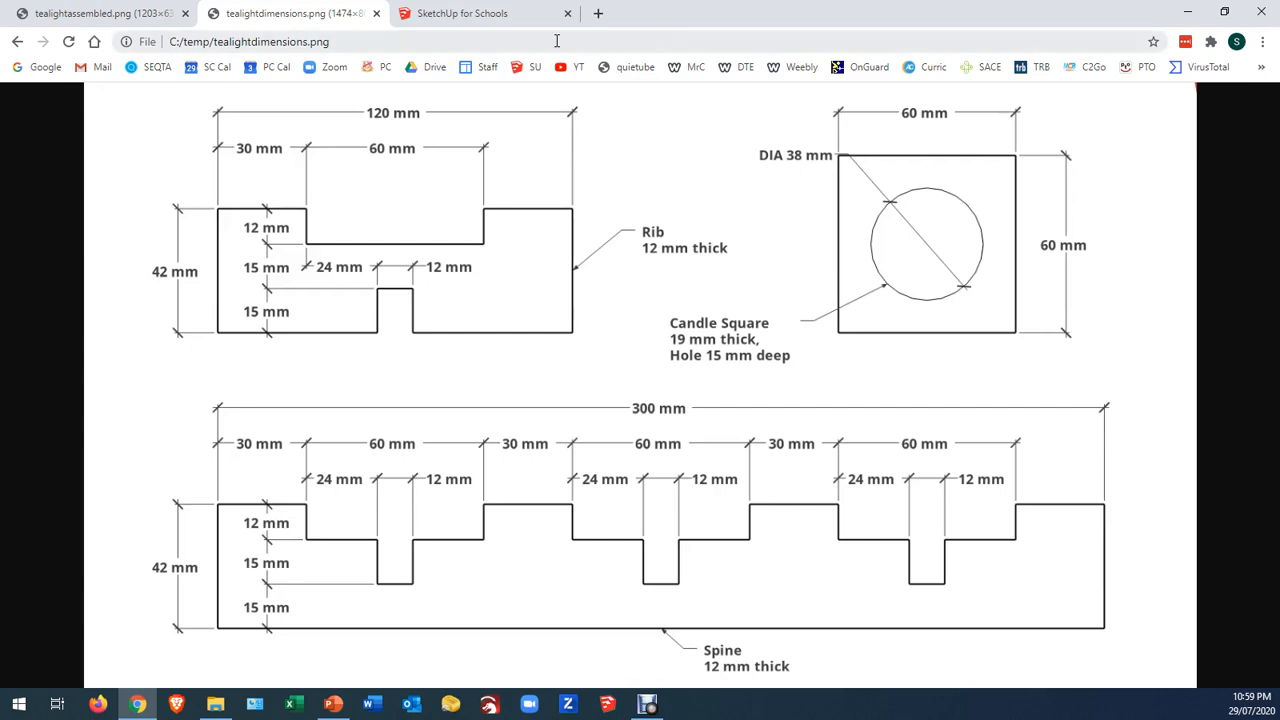
{"action": "left_click", "coordinate": [475, 27]}
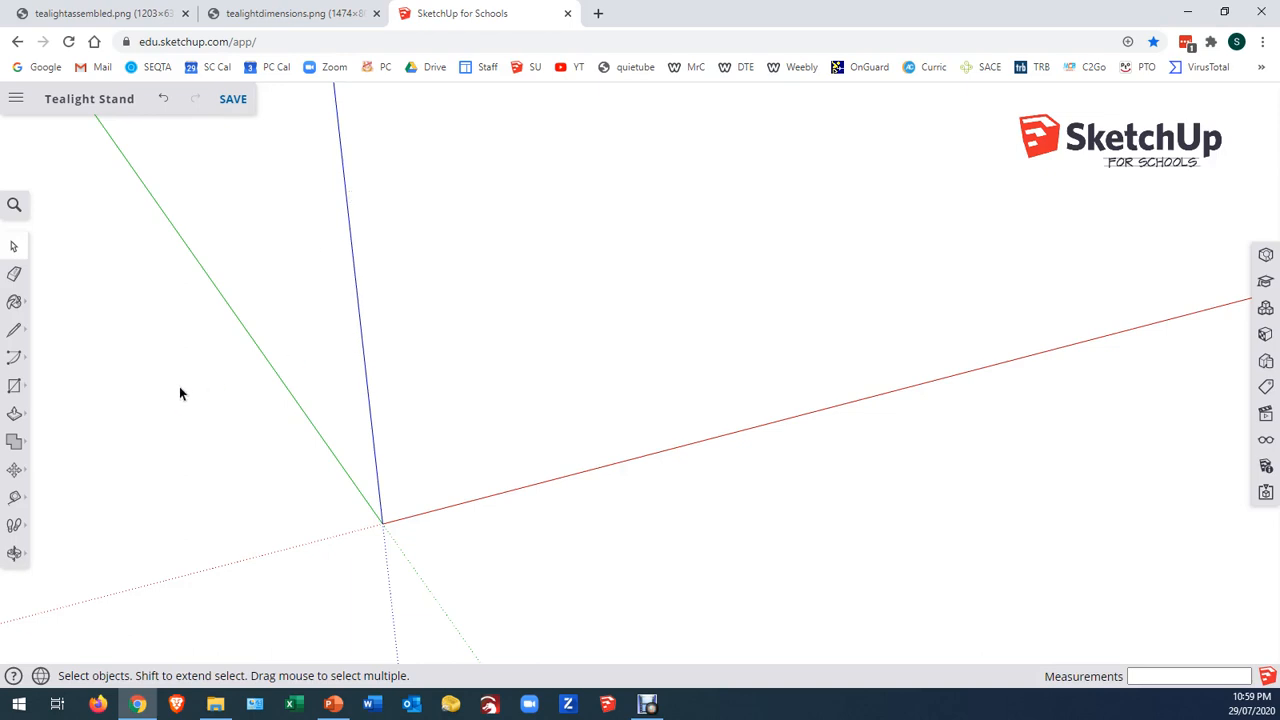
{"action": "left_click", "coordinate": [14, 385]}
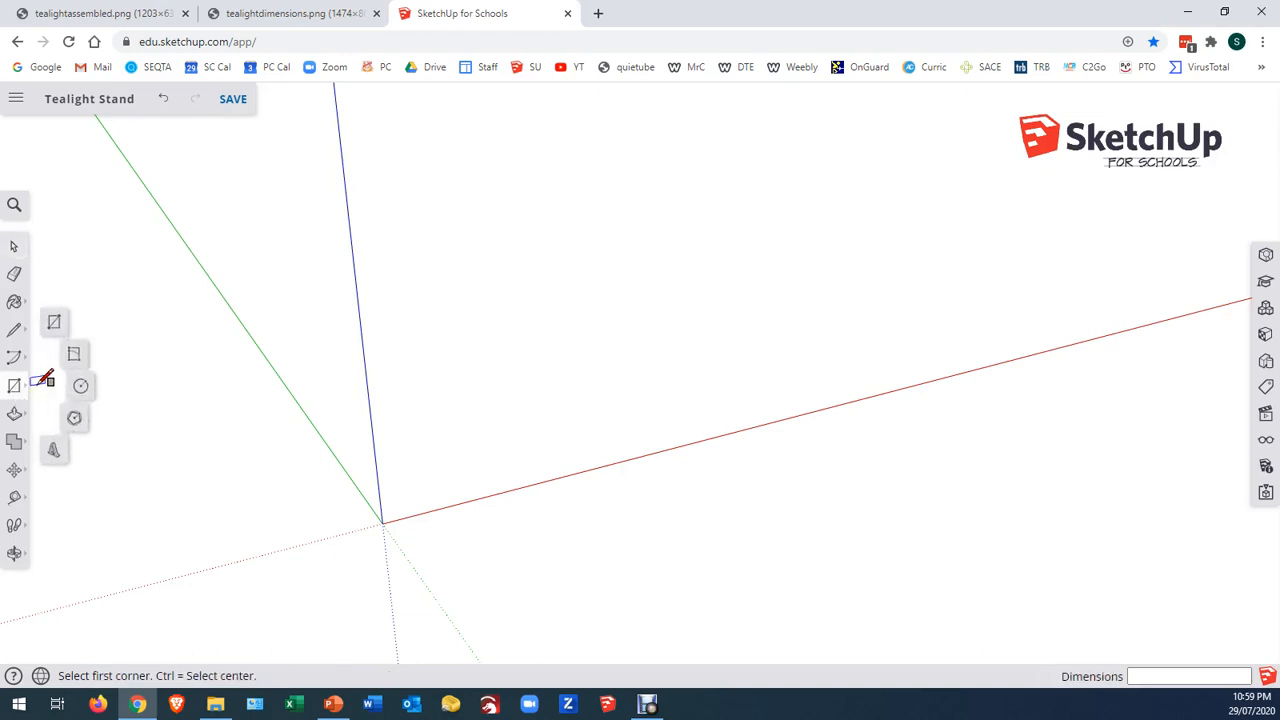
{"action": "left_click", "coordinate": [54, 322]}
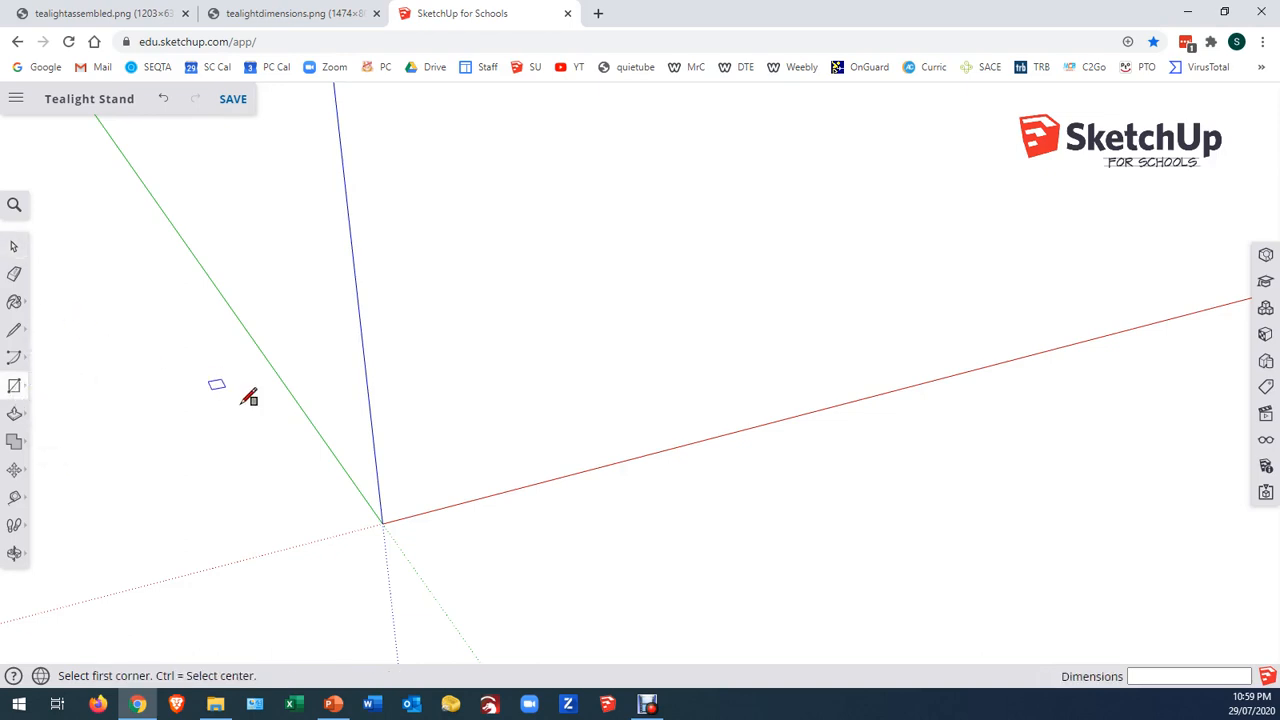
{"action": "left_click", "coordinate": [382, 523]}
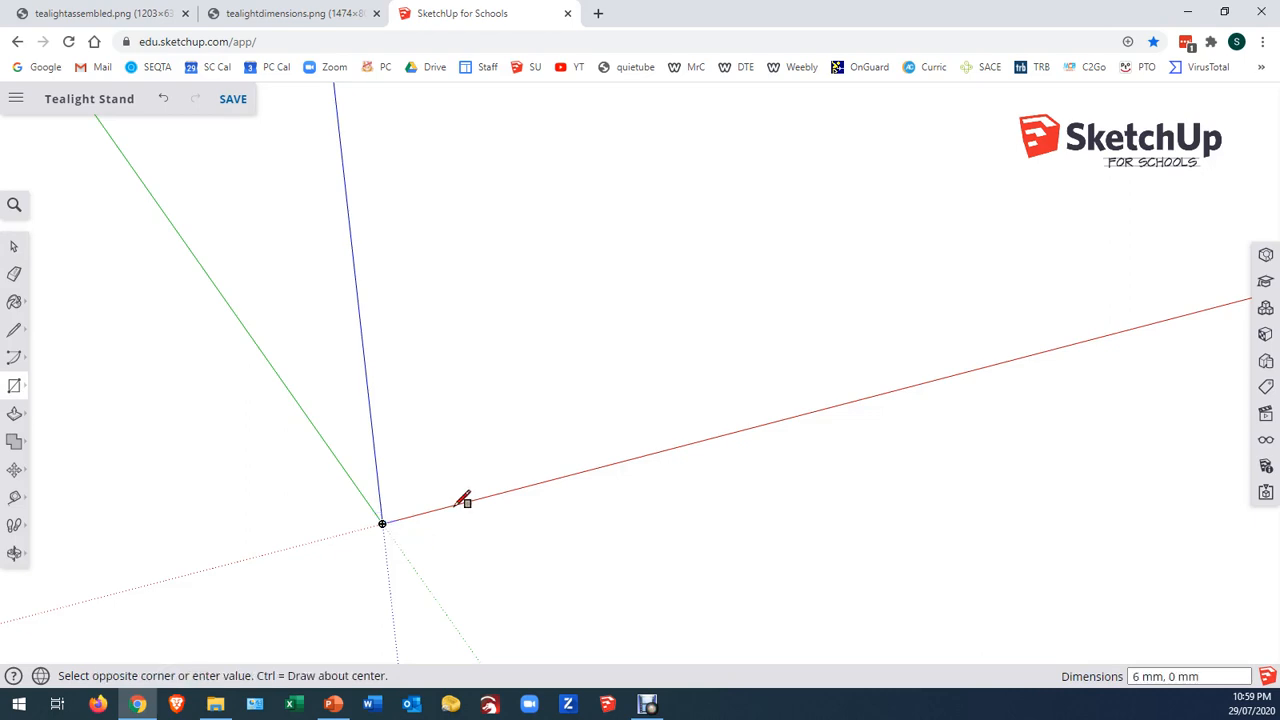
{"action": "left_click", "coordinate": [985, 297]}
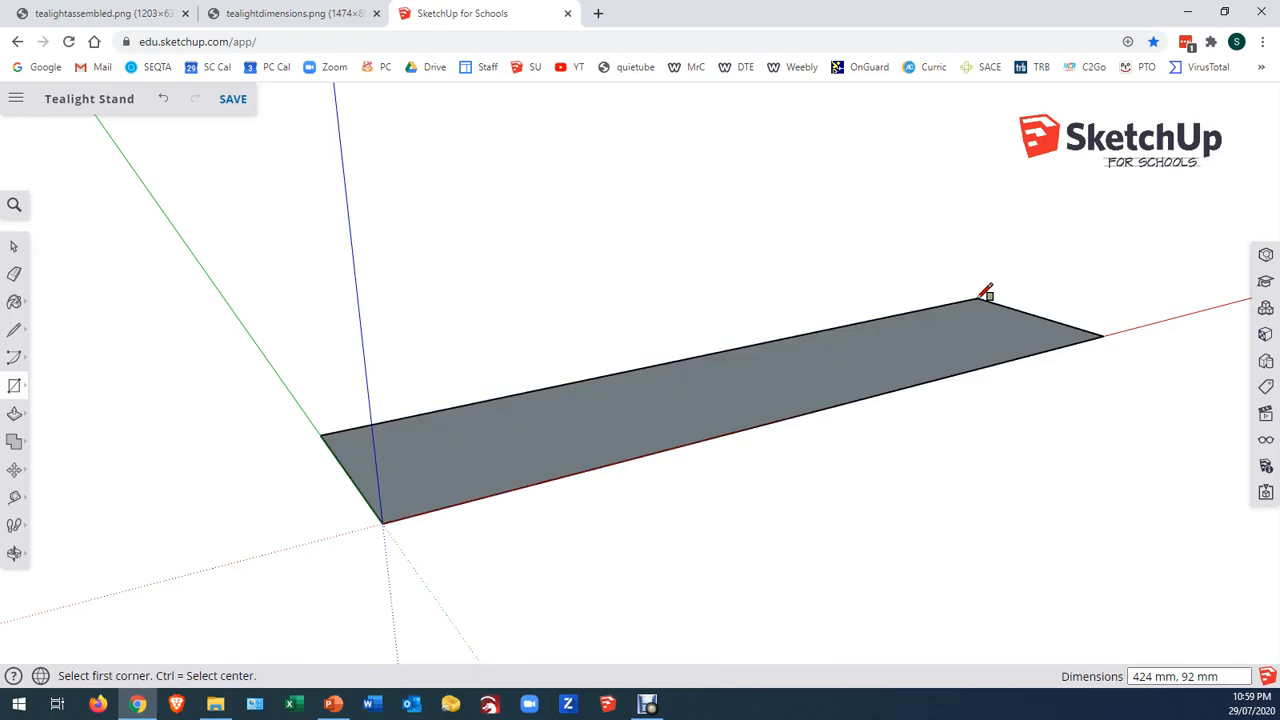
{"action": "type", "text": "300,12"}
{"action": "key", "text": "Return"}
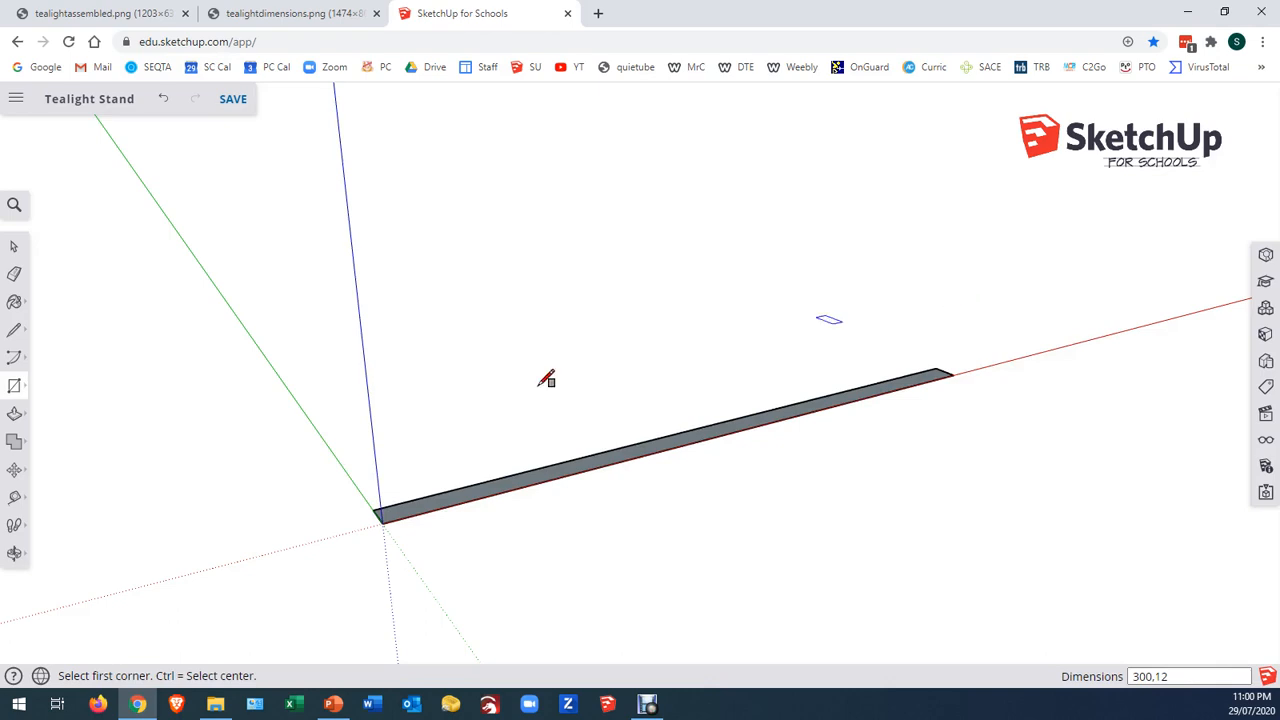
Push/Pull the 300 by 12 mm rectangle upward by 42 mm to form the spine block
{"action": "left_click", "coordinate": [14, 413]}
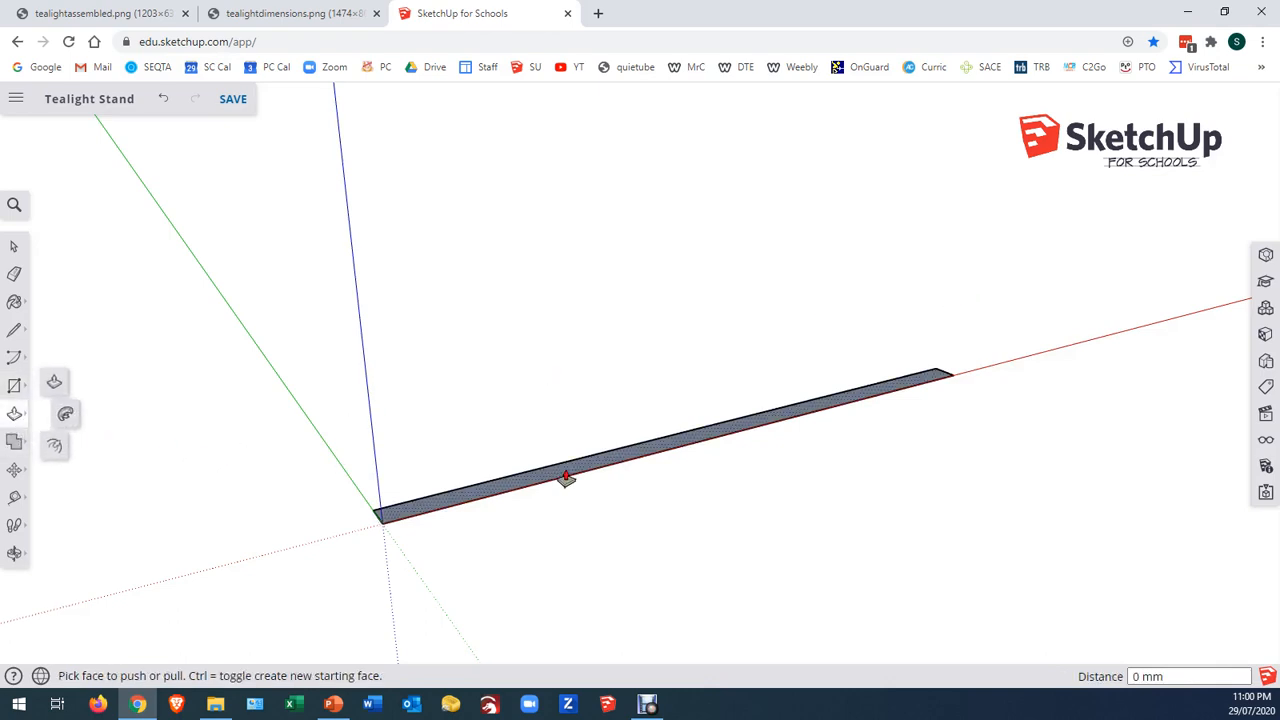
{"action": "left_click", "coordinate": [566, 474]}
{"action": "left_click", "coordinate": [566, 391]}
{"action": "type", "text": "42"}
{"action": "key", "text": "Return"}
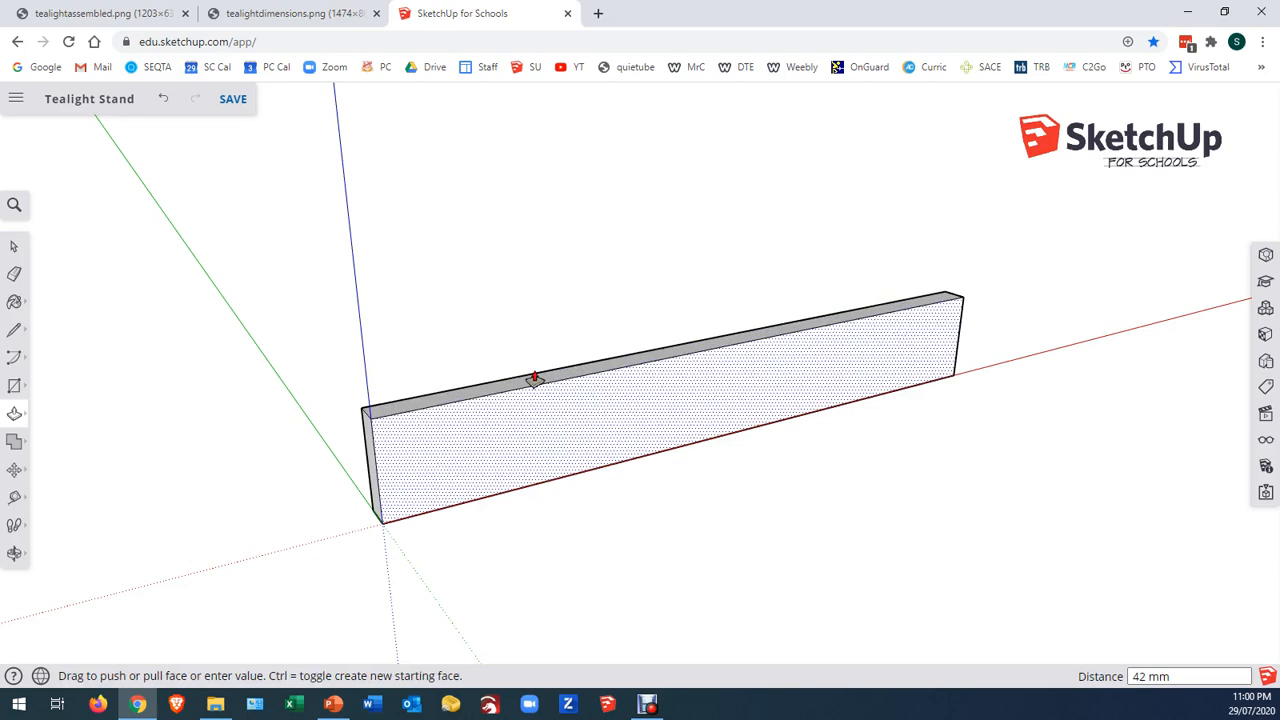
Select the entire spine block with all its connected faces and edges and make it a component named Spine
{"action": "left_click", "coordinate": [14, 246]}
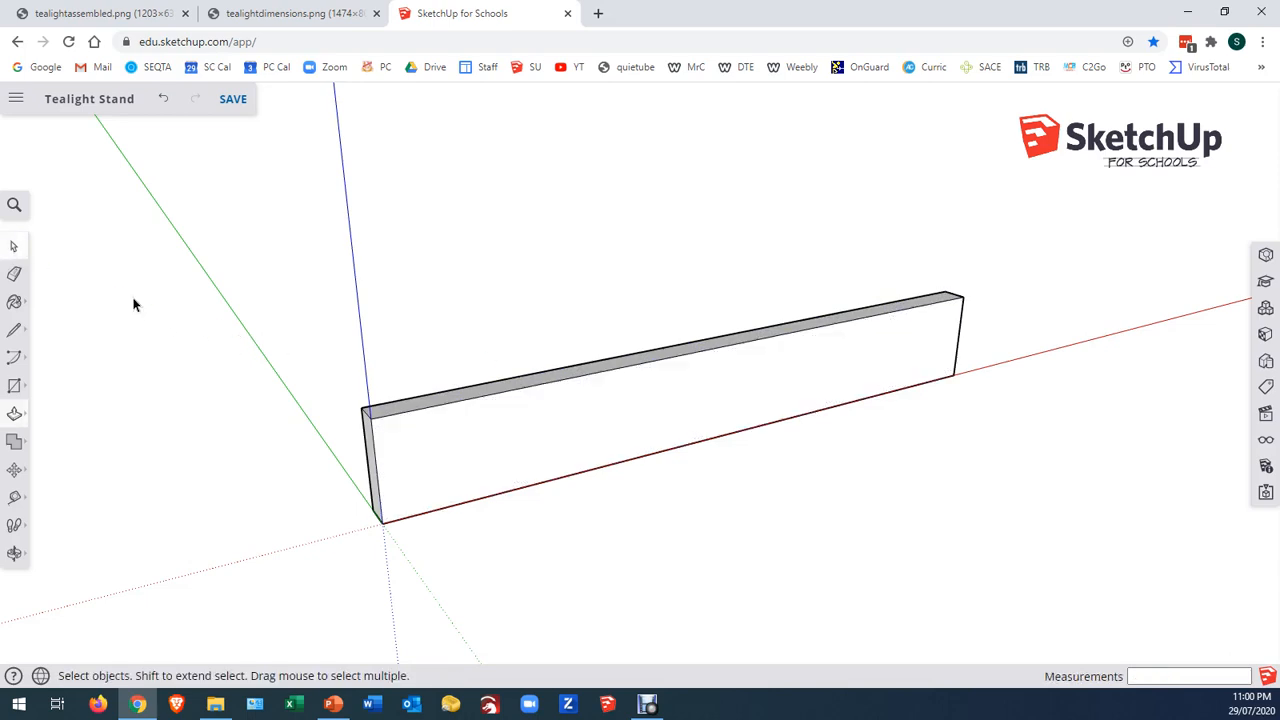
{"action": "double_click", "coordinate": [457, 435]}
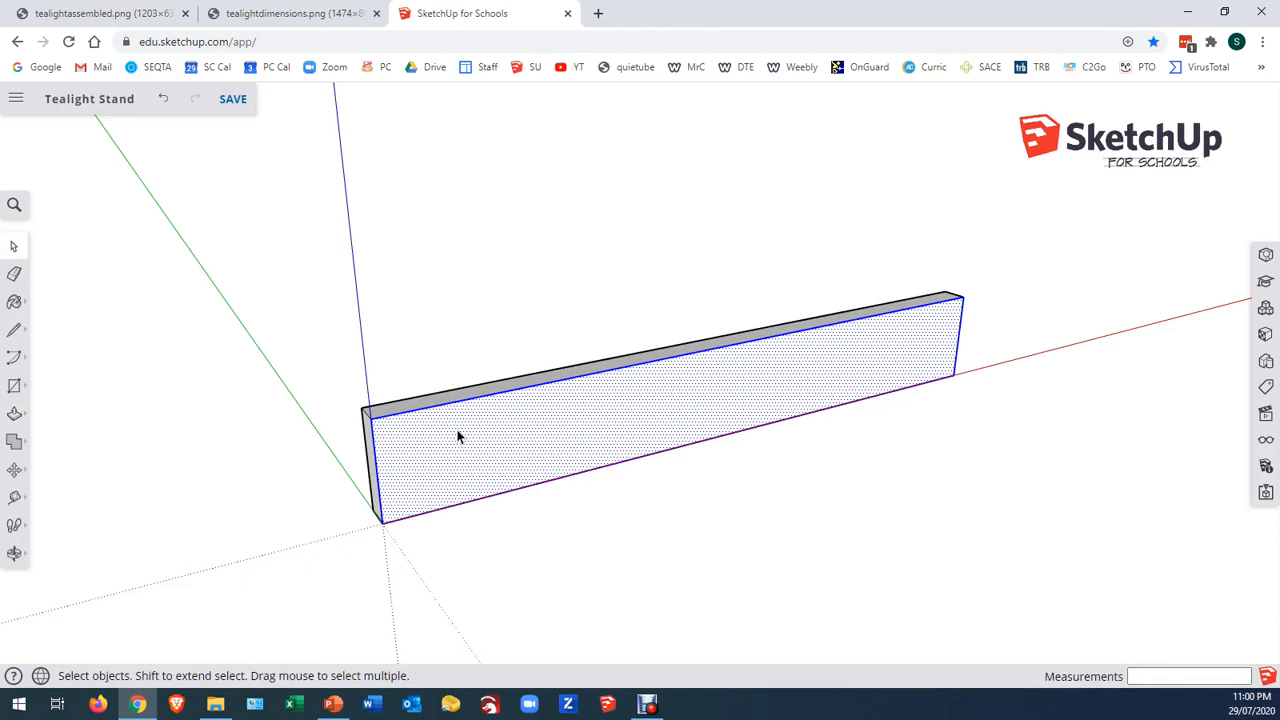
{"action": "left_click", "coordinate": [457, 435]}
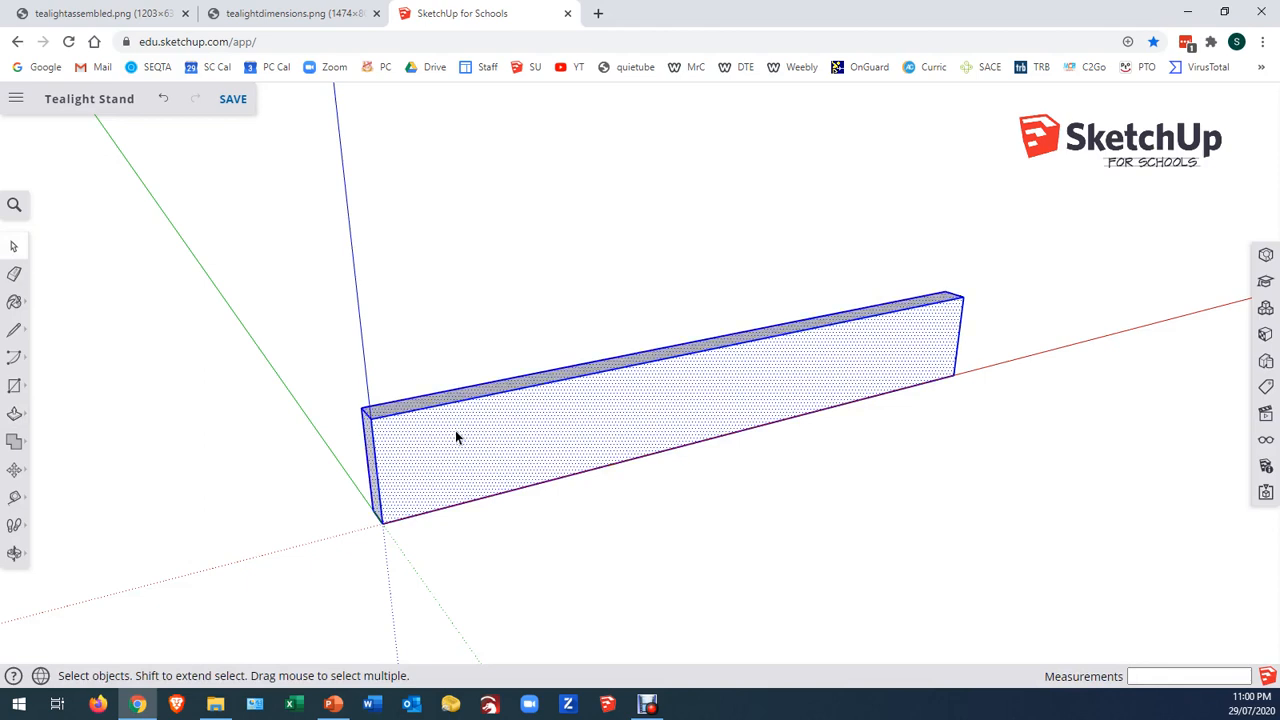
{"action": "right_click", "coordinate": [457, 435]}
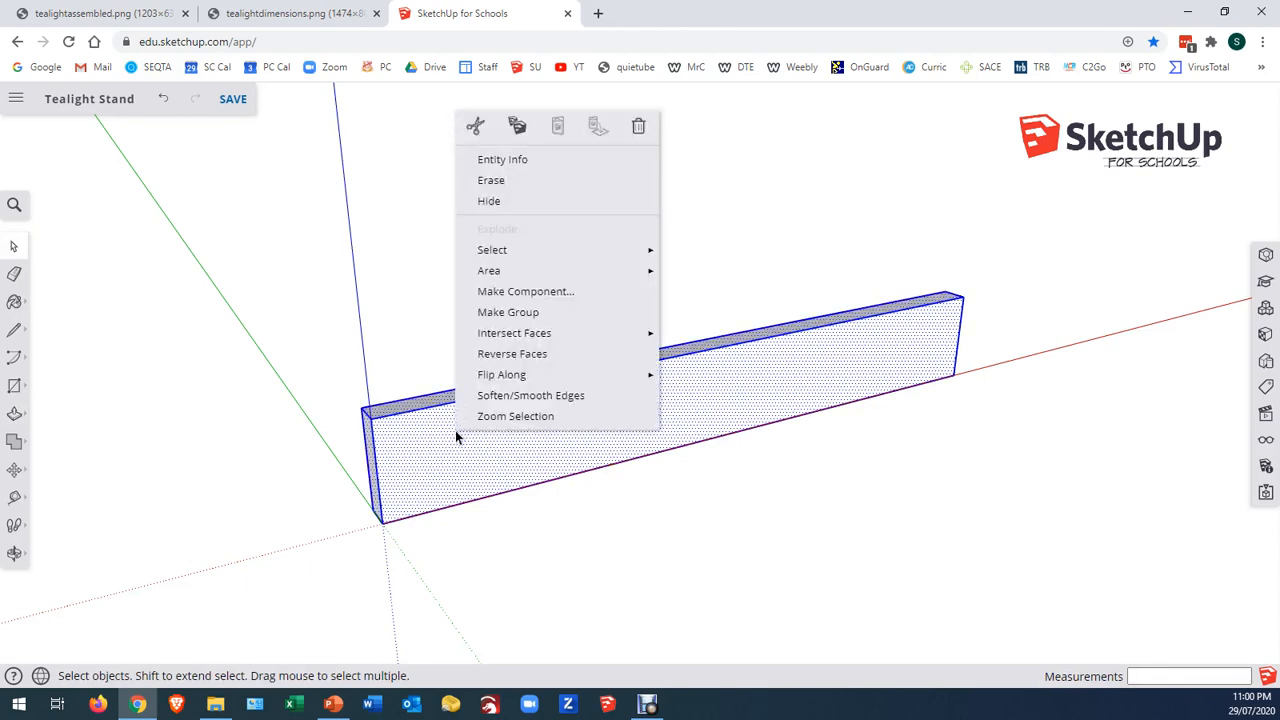
{"action": "left_click", "coordinate": [516, 292]}
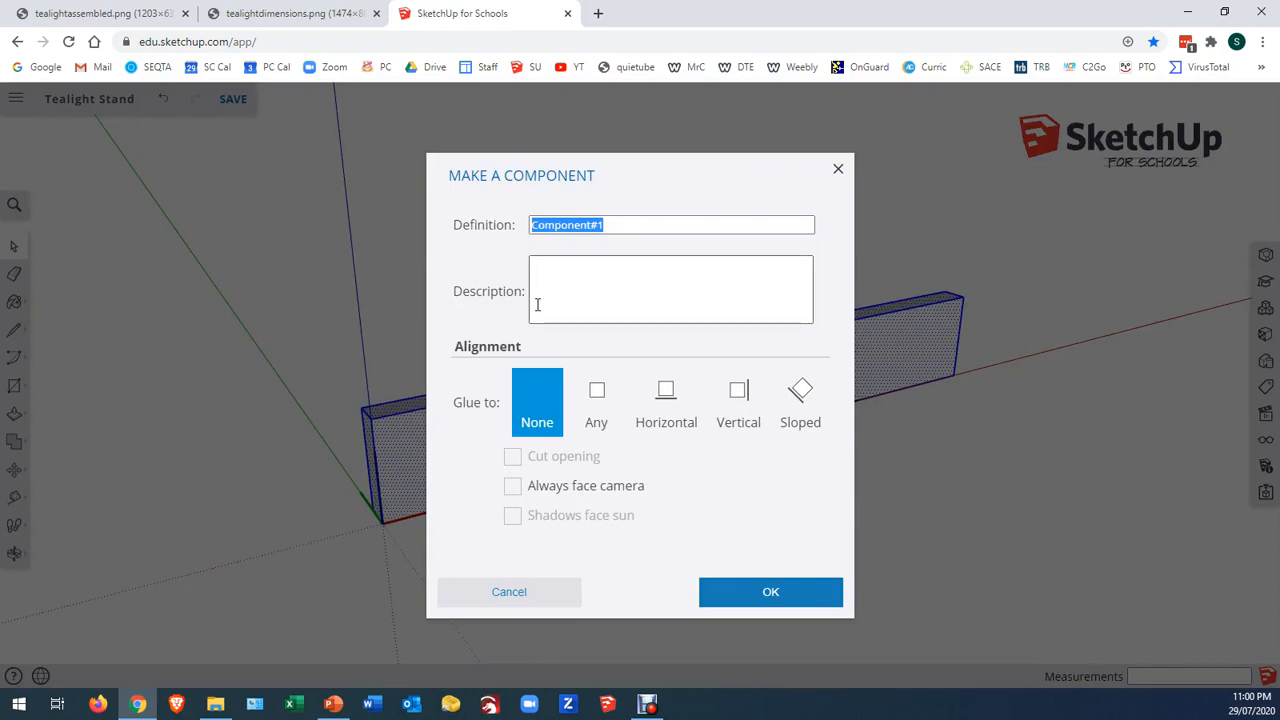
{"action": "type", "text": "Spine"}
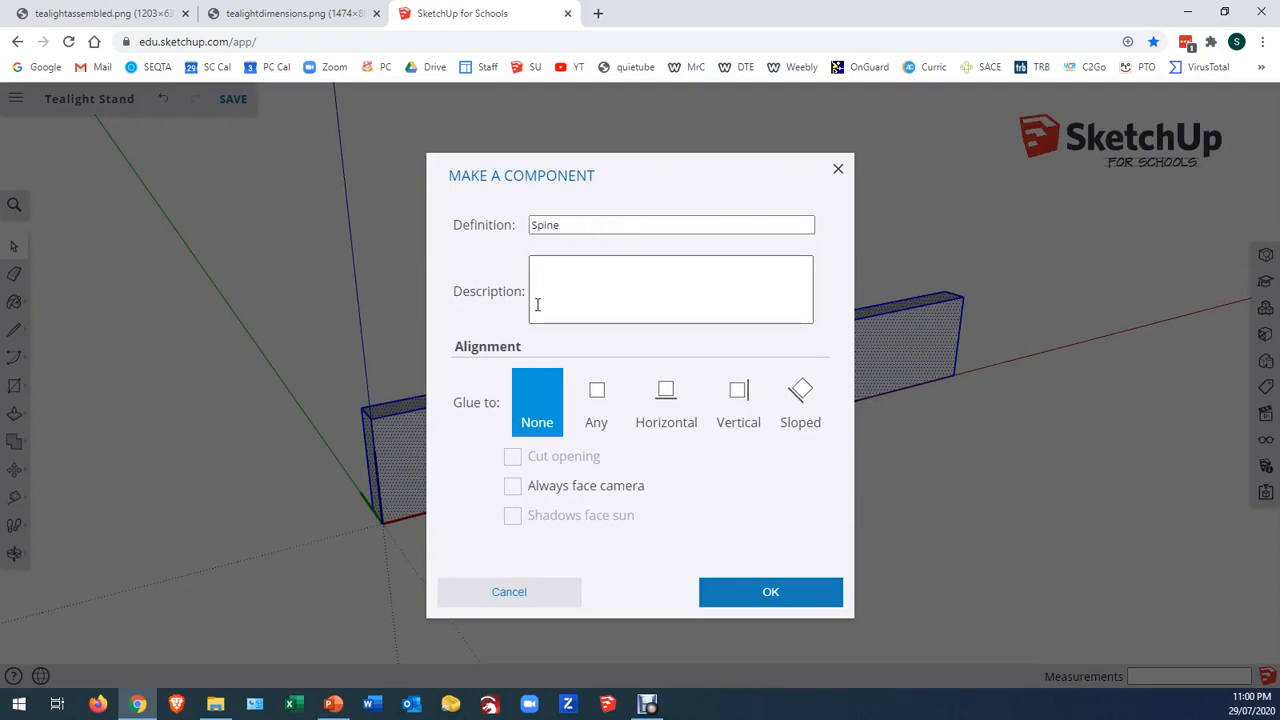
{"action": "key", "text": "Return"}
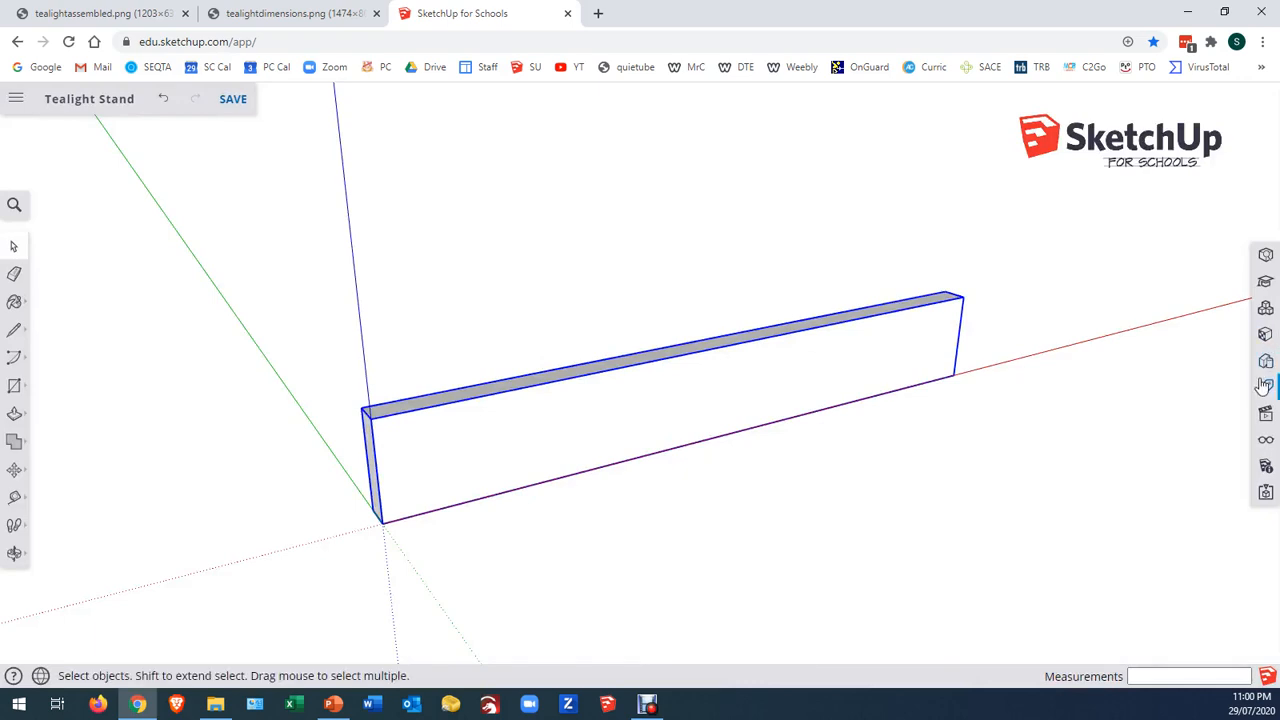
Add a new tag named Spine to the model
{"action": "left_click", "coordinate": [1266, 389]}
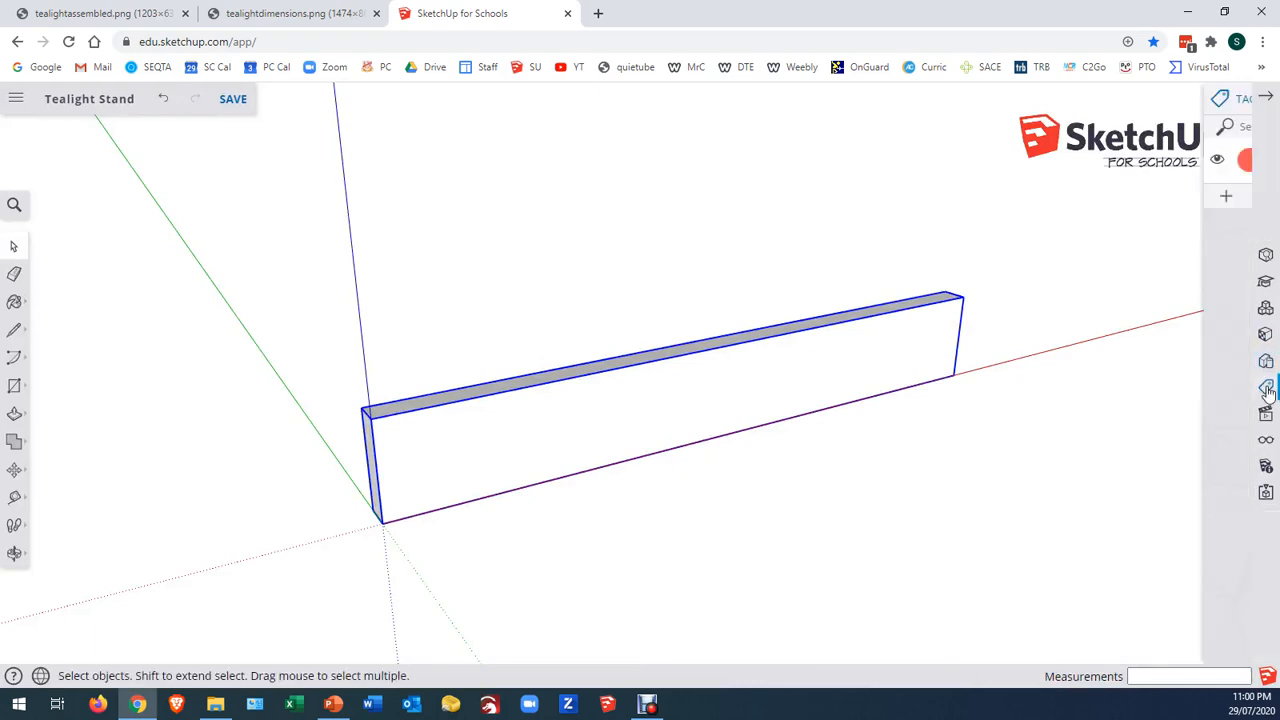
{"action": "left_click", "coordinate": [1034, 194]}
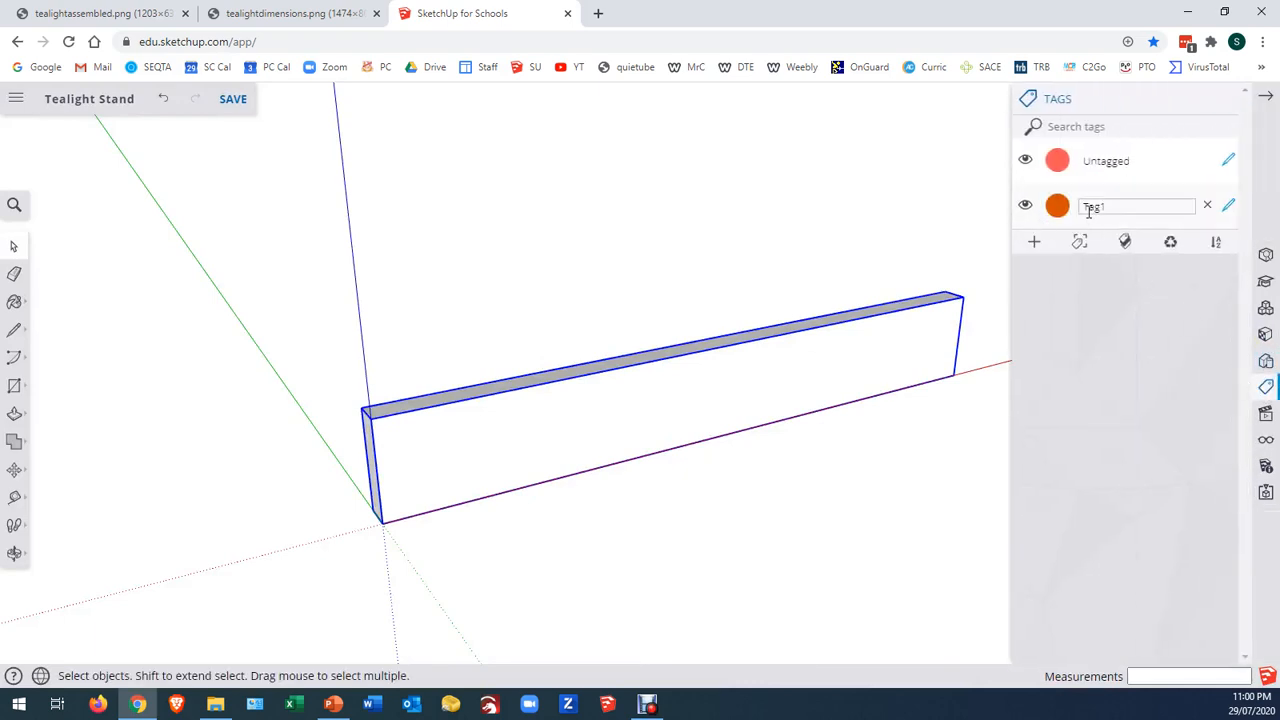
{"action": "double_click", "coordinate": [1113, 208]}
{"action": "type", "text": "Spine"}
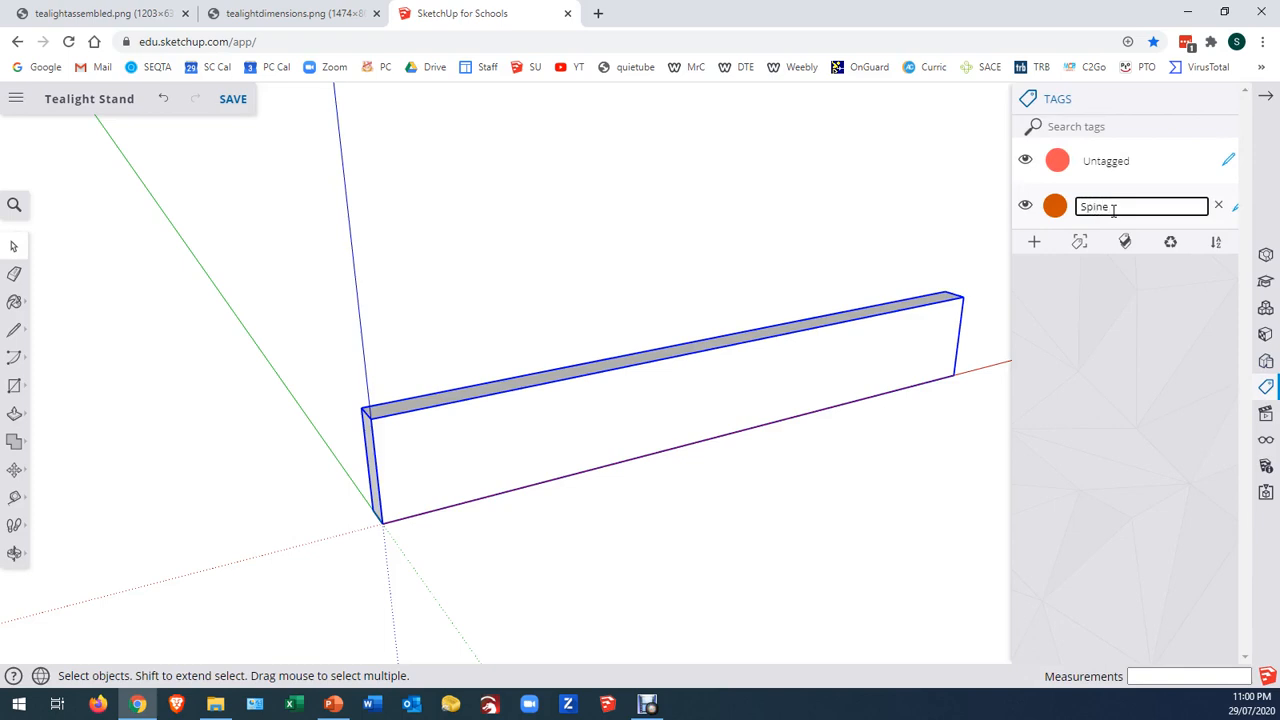
{"action": "key", "text": "Return"}
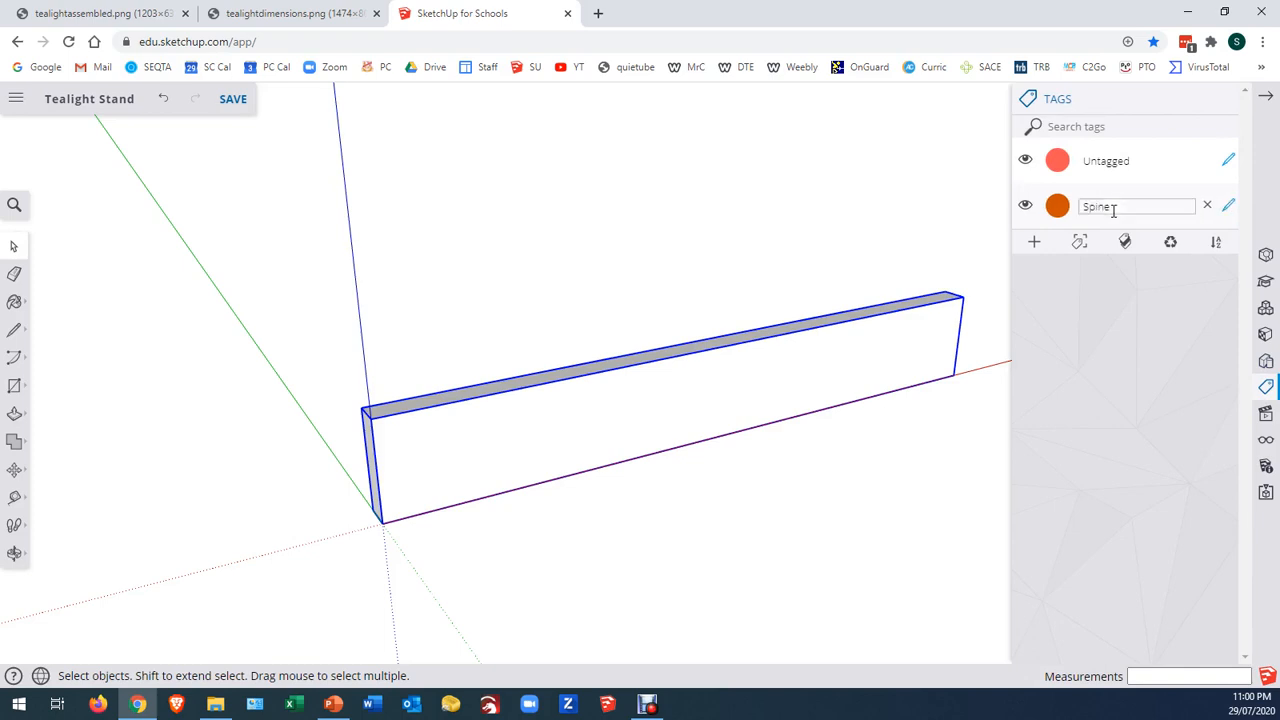
Assign the Spine tag to the selected spine component, and test it by hiding and showing that tag
{"action": "left_click", "coordinate": [1266, 254]}
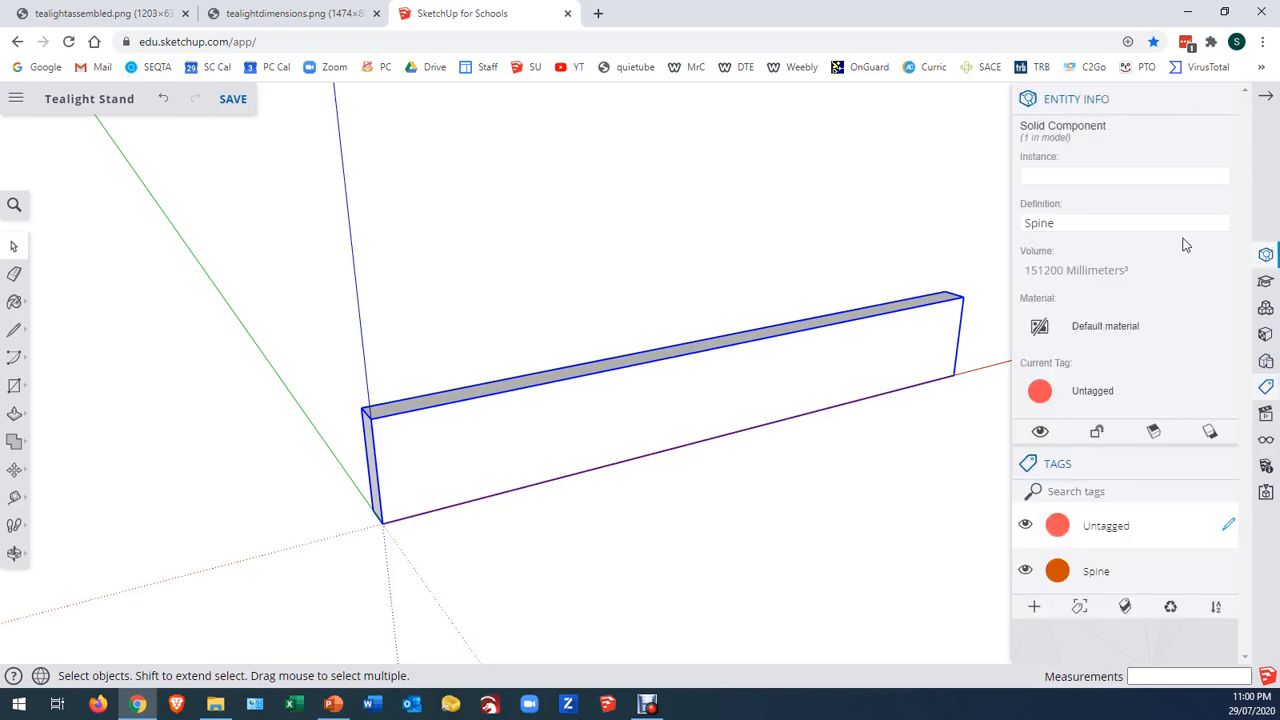
{"action": "left_click", "coordinate": [1105, 395]}
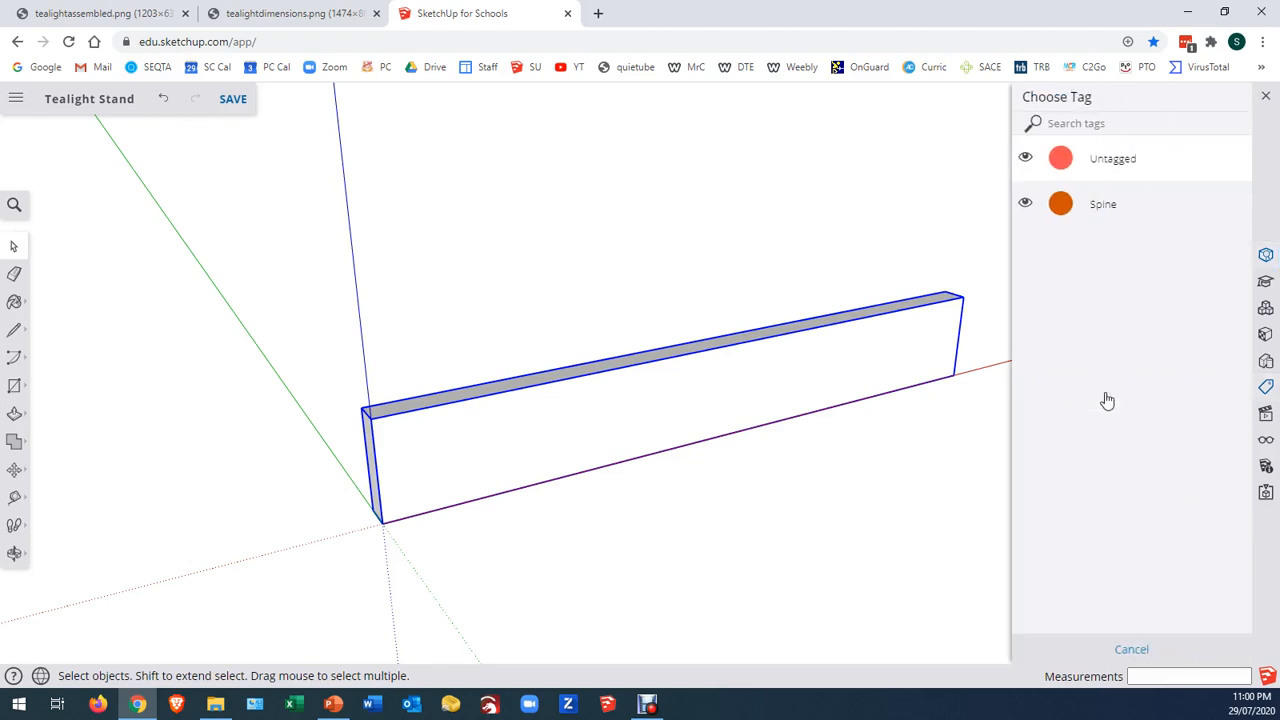
{"action": "left_click", "coordinate": [1101, 207]}
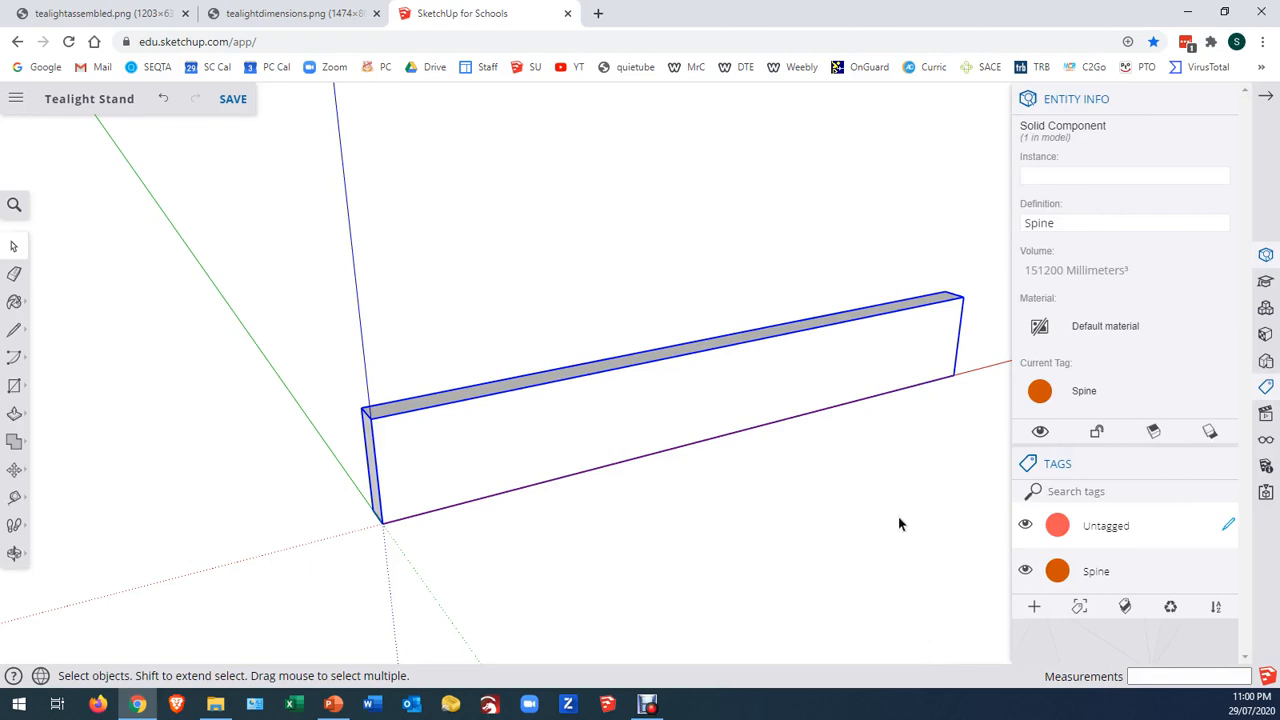
{"action": "left_click", "coordinate": [1027, 571]}
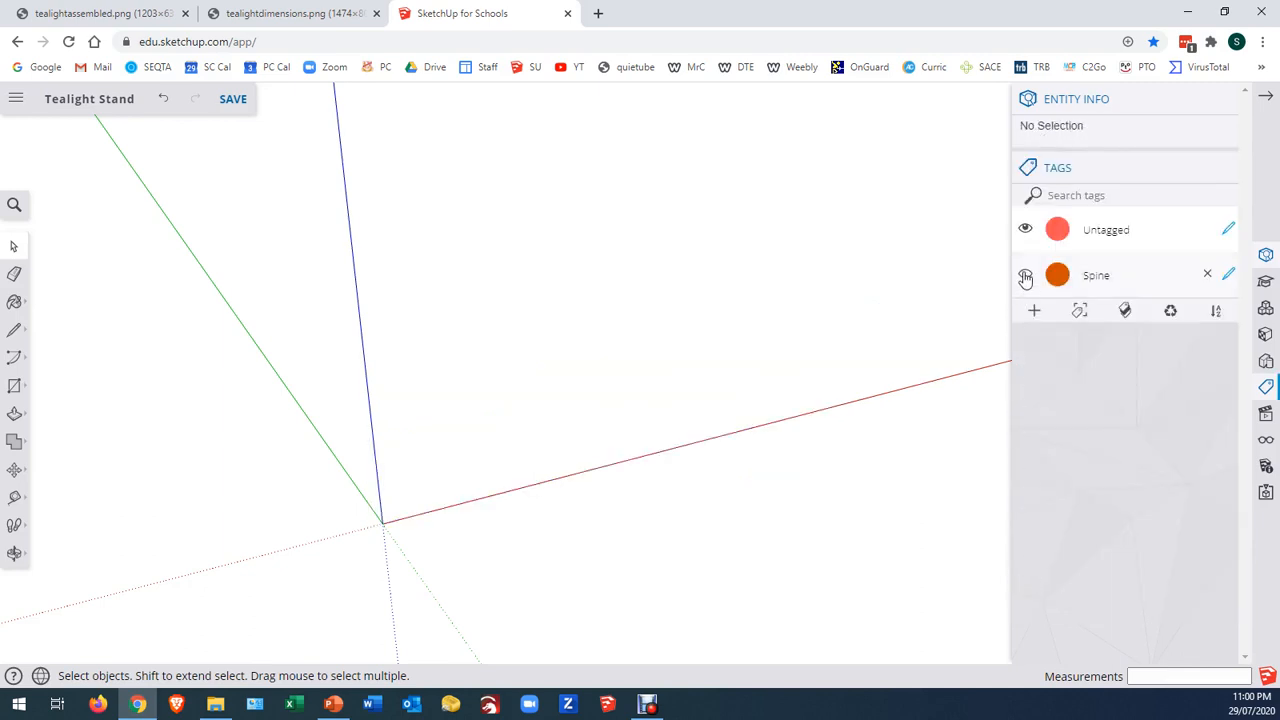
{"action": "left_click", "coordinate": [1025, 276]}
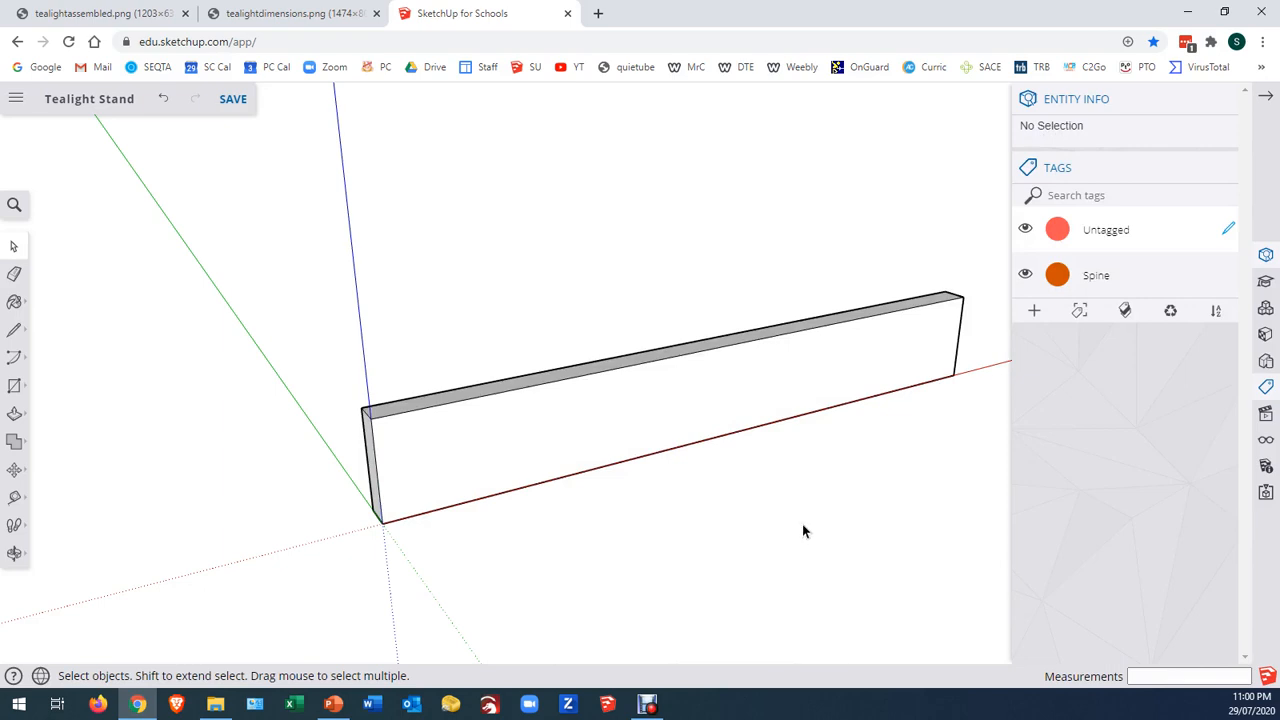
Draw a 120 by 12 mm rectangle on the ground from the origin, with its long side along the green axis
{"action": "key", "text": "r"}
{"action": "left_click", "coordinate": [384, 522]}
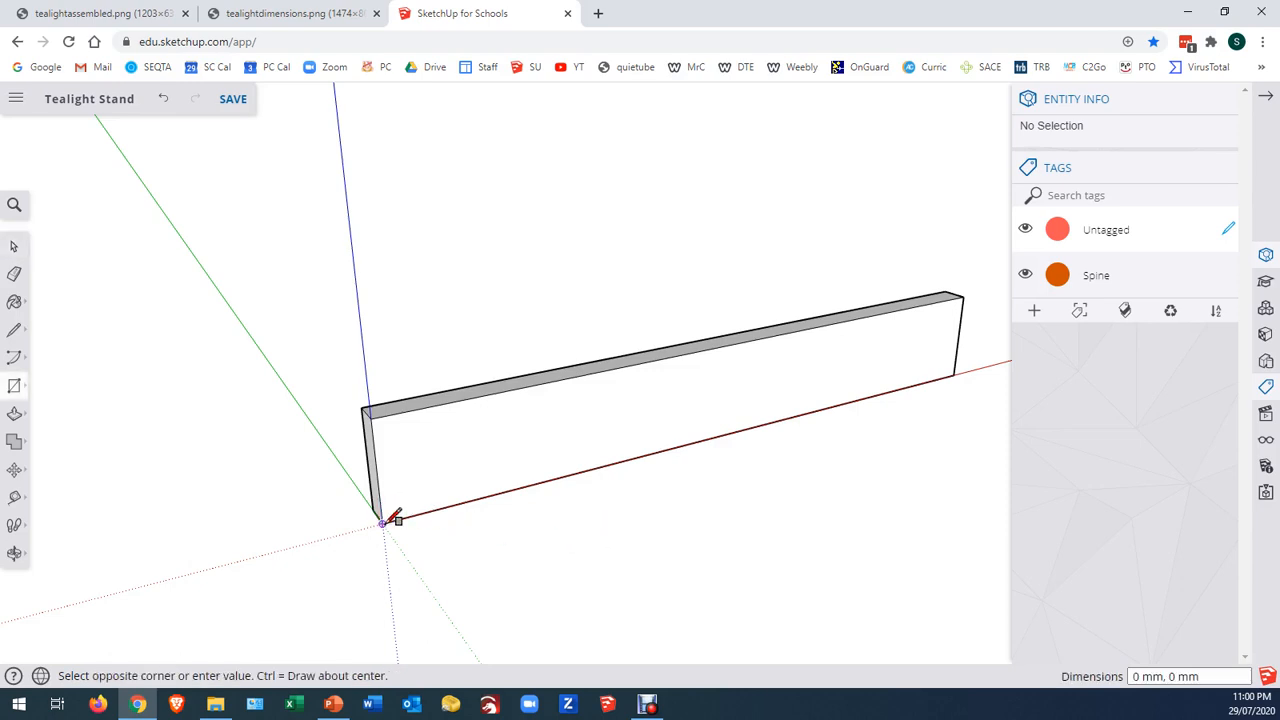
{"action": "left_click", "coordinate": [321, 373]}
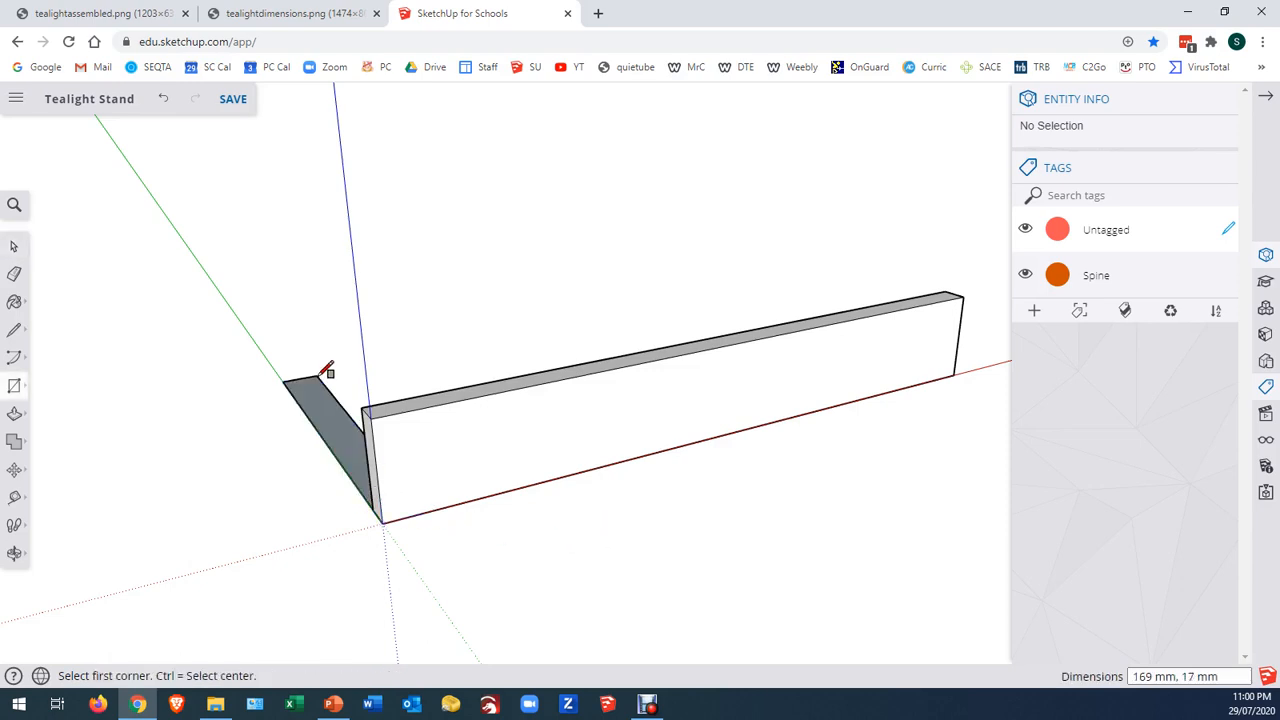
{"action": "type", "text": "120.12p"}
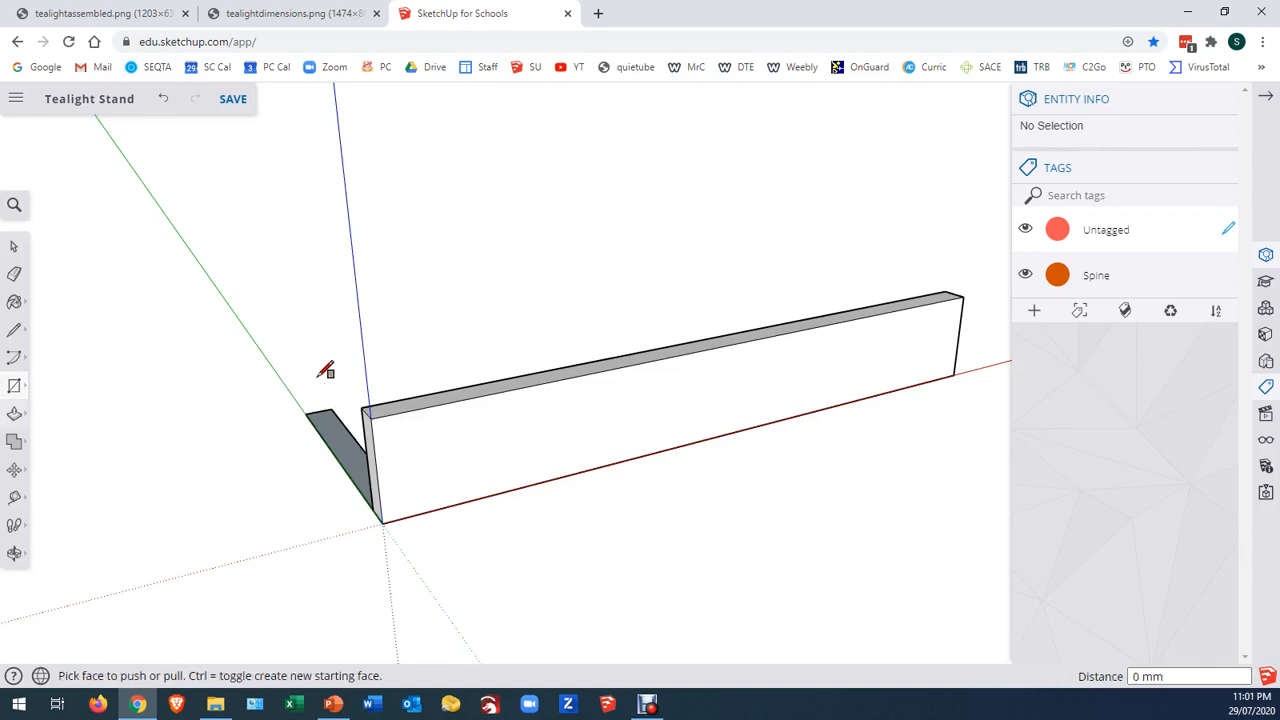
Push/Pull the 120 by 12 mm rectangle up to the spine's top edge, 42 mm high, to form the rib block
{"action": "left_click", "coordinate": [343, 446]}
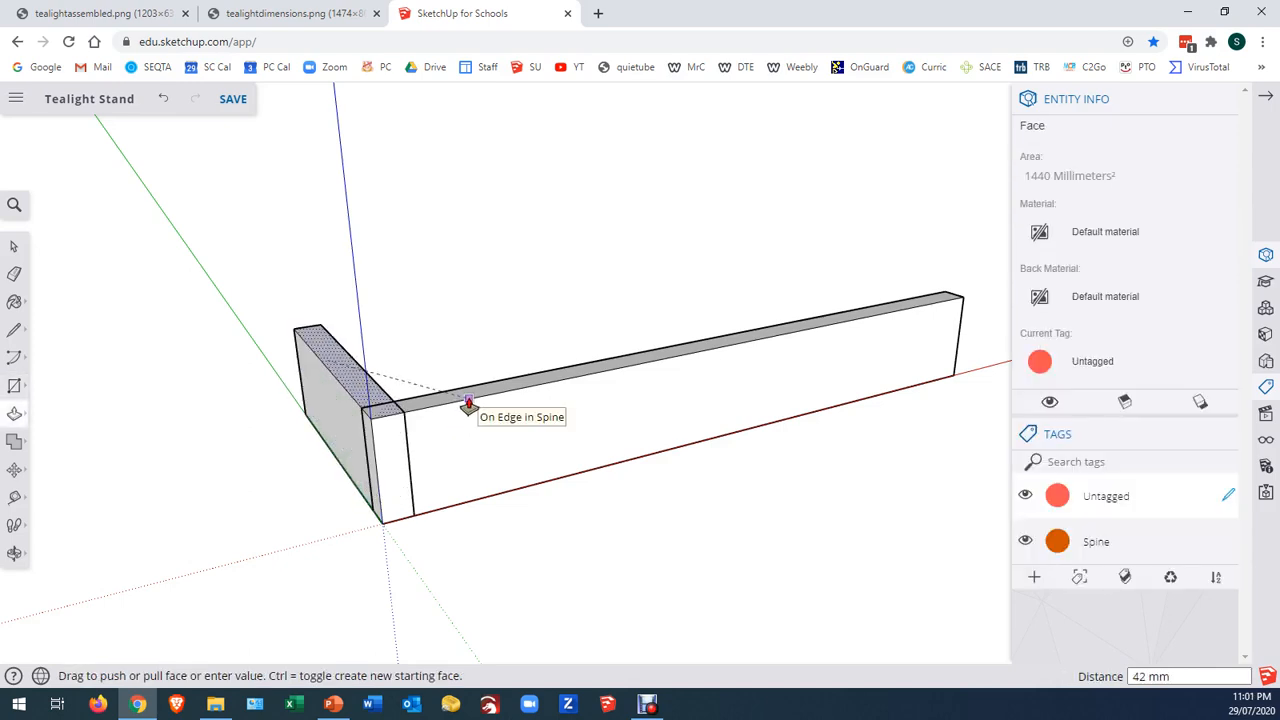
{"action": "left_click", "coordinate": [469, 405]}
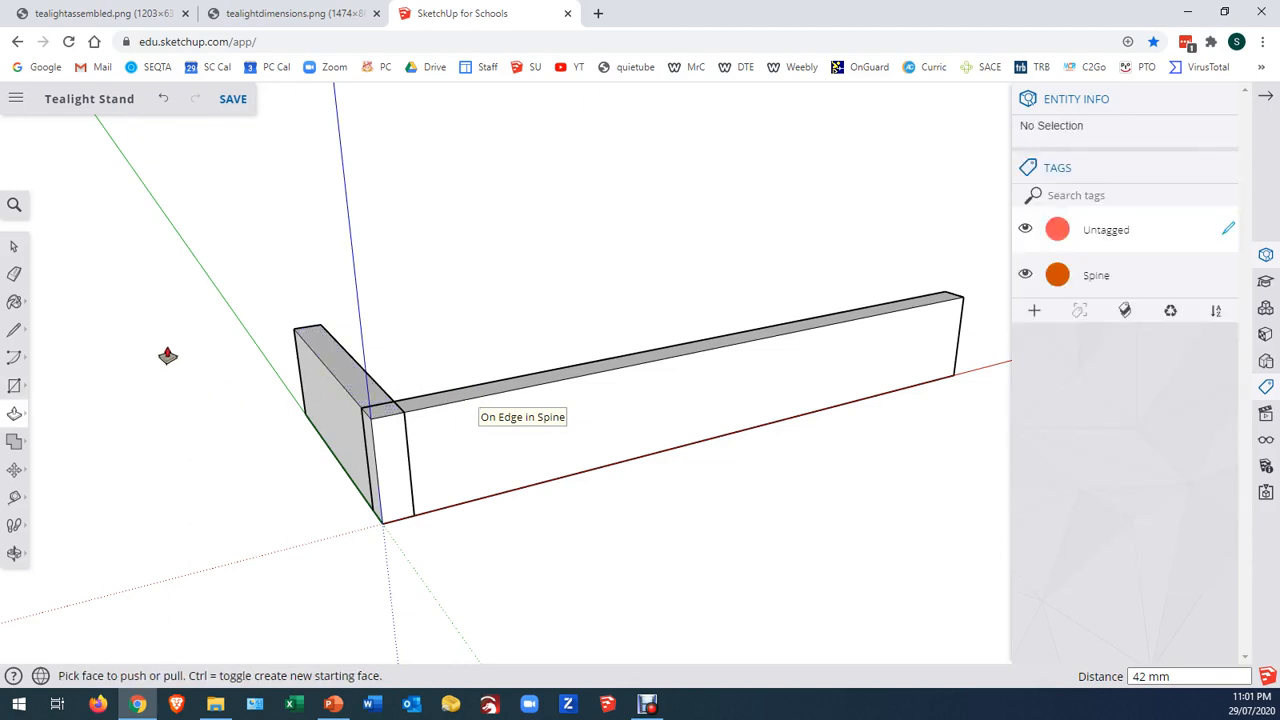
Group the entire rib block and convert the group into a component named Rib
{"action": "left_click", "coordinate": [16, 254]}
{"action": "triple_click", "coordinate": [326, 402]}
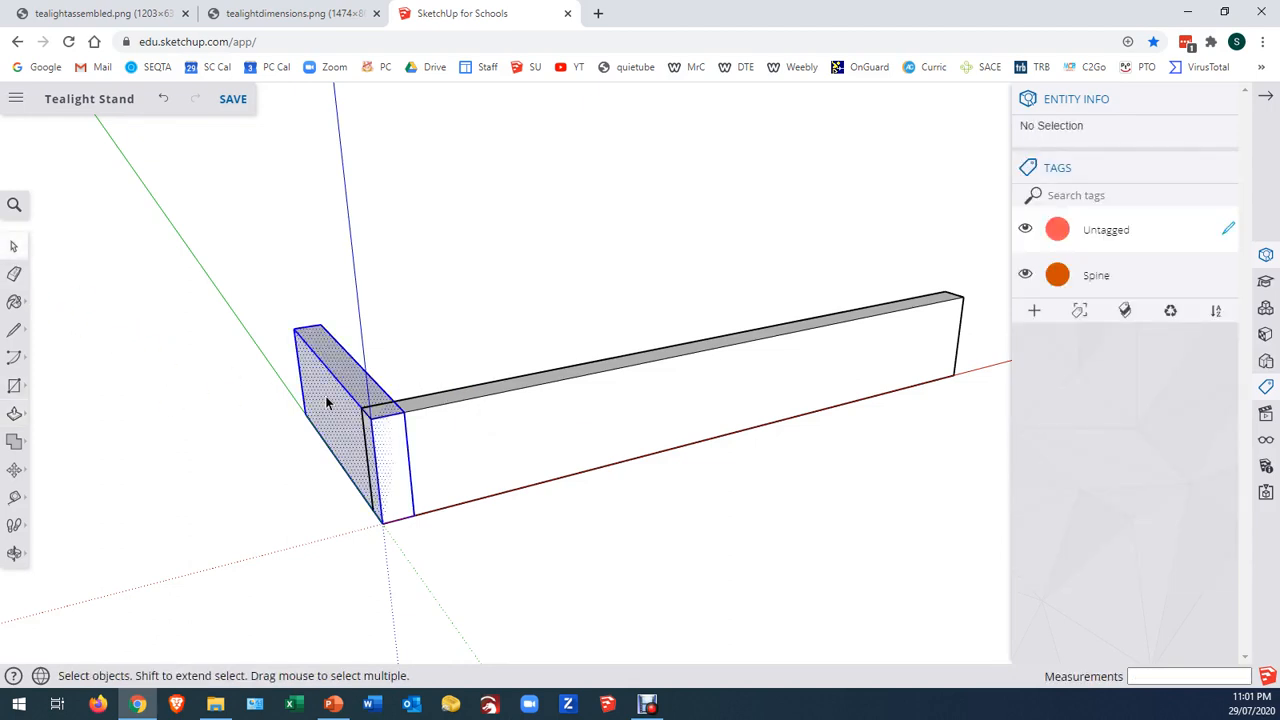
{"action": "right_click", "coordinate": [326, 402]}
{"action": "left_click", "coordinate": [392, 570]}
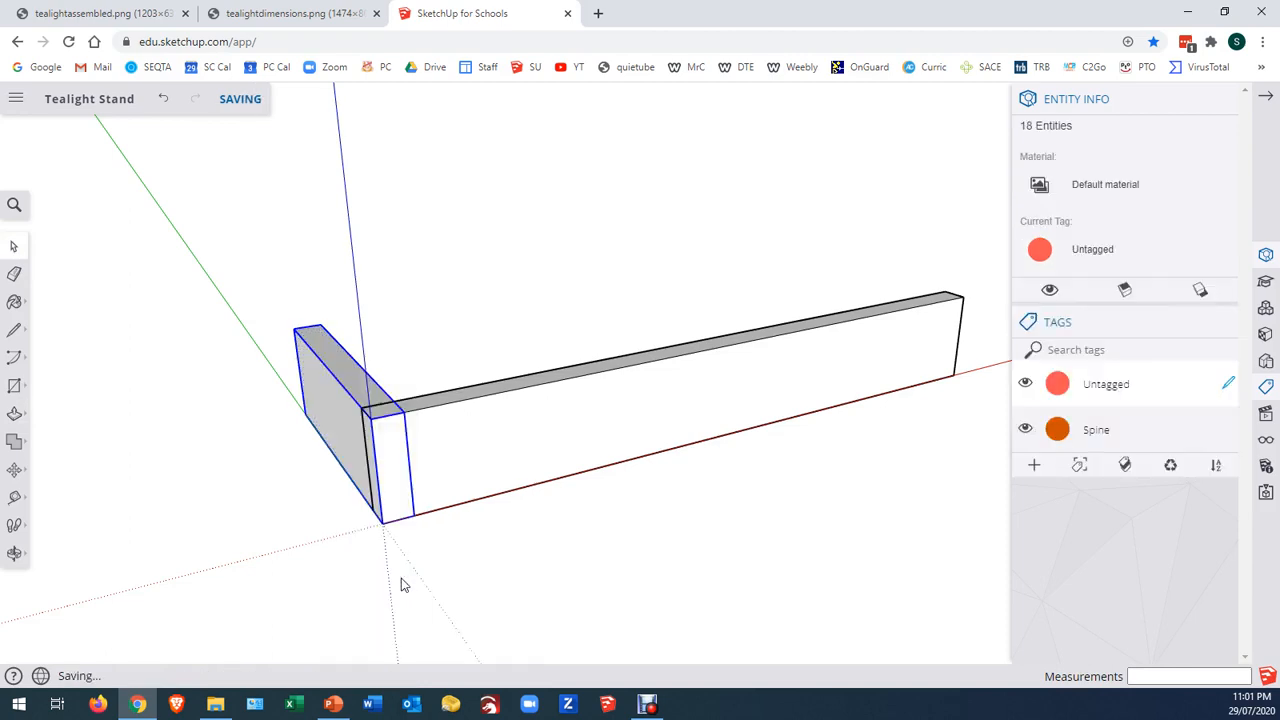
{"action": "right_click", "coordinate": [352, 400]}
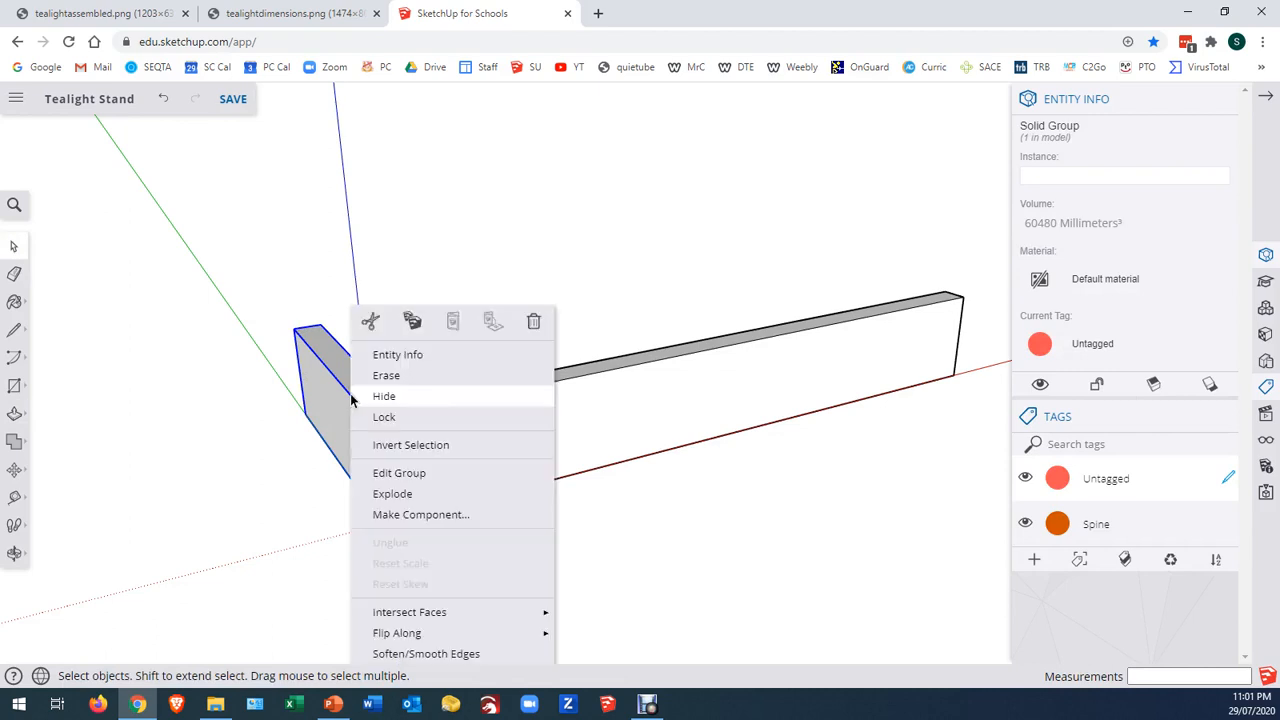
{"action": "left_click", "coordinate": [421, 515]}
{"action": "type", "text": "Rib"}
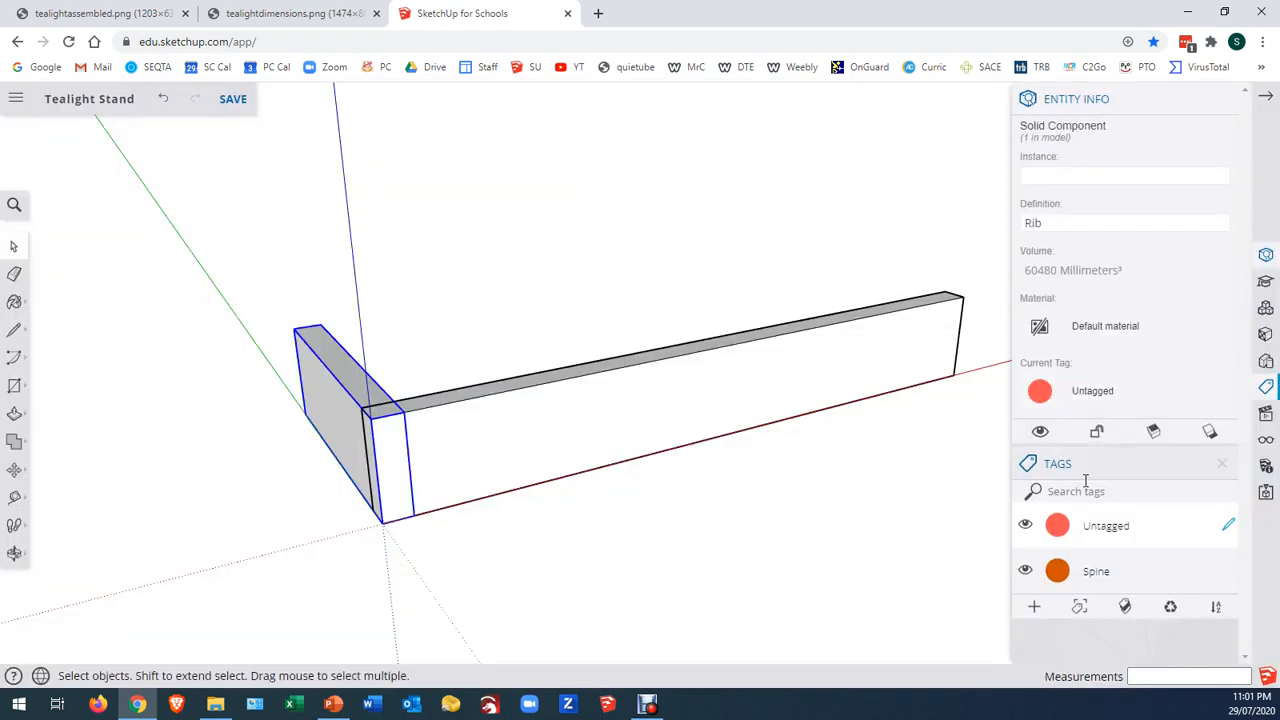
Create a new tag named Rib and assign it to the selected rib component
{"action": "left_click", "coordinate": [1034, 606]}
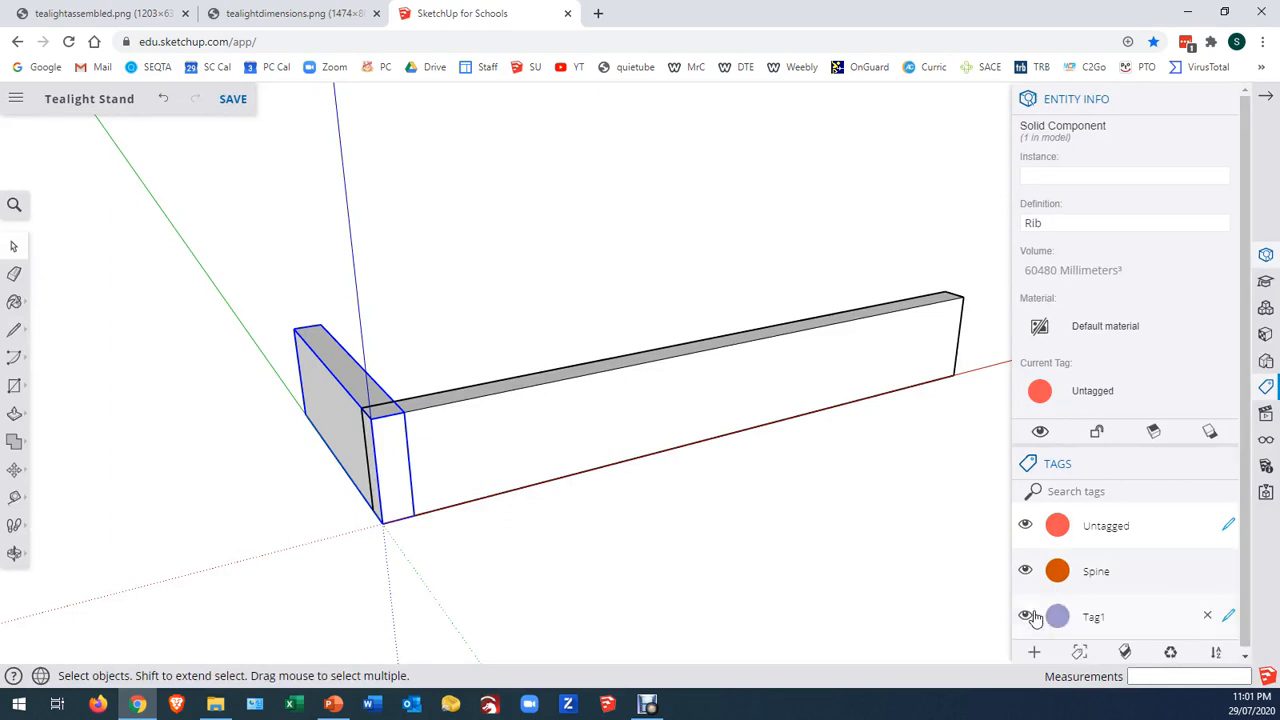
{"action": "double_click", "coordinate": [1094, 617]}
{"action": "type", "text": "Rib"}
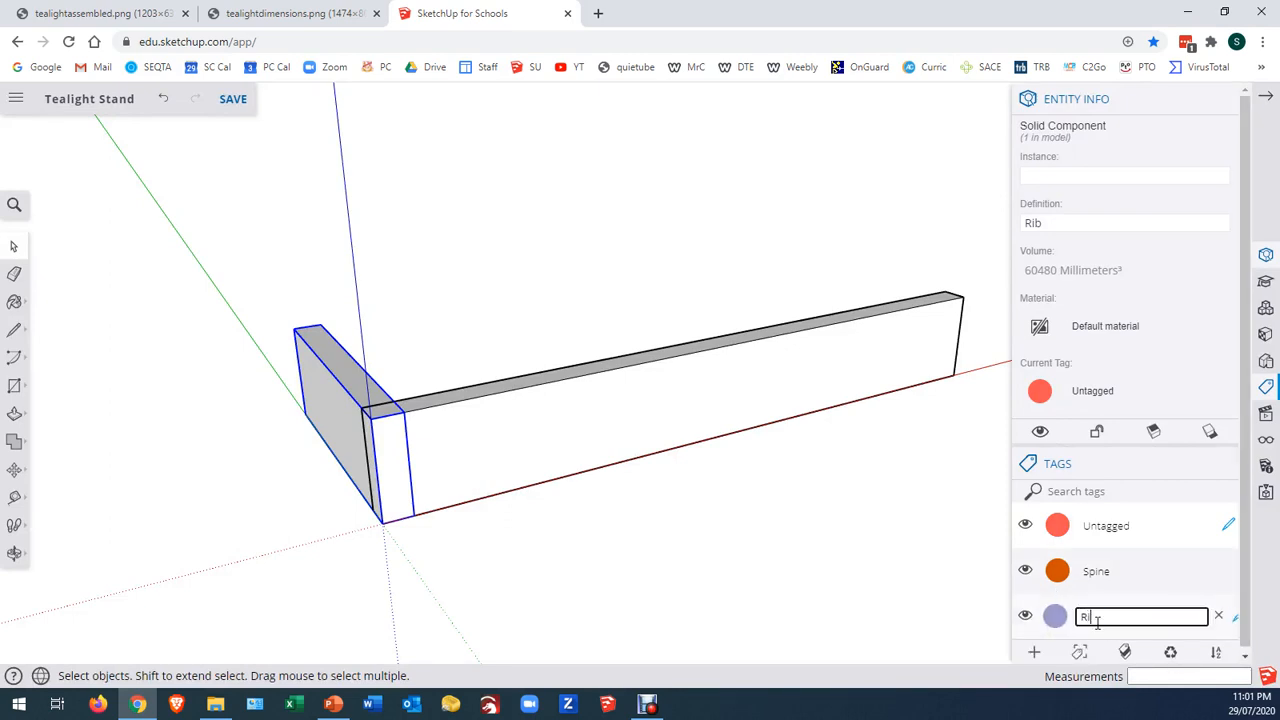
{"action": "key", "text": "Return"}
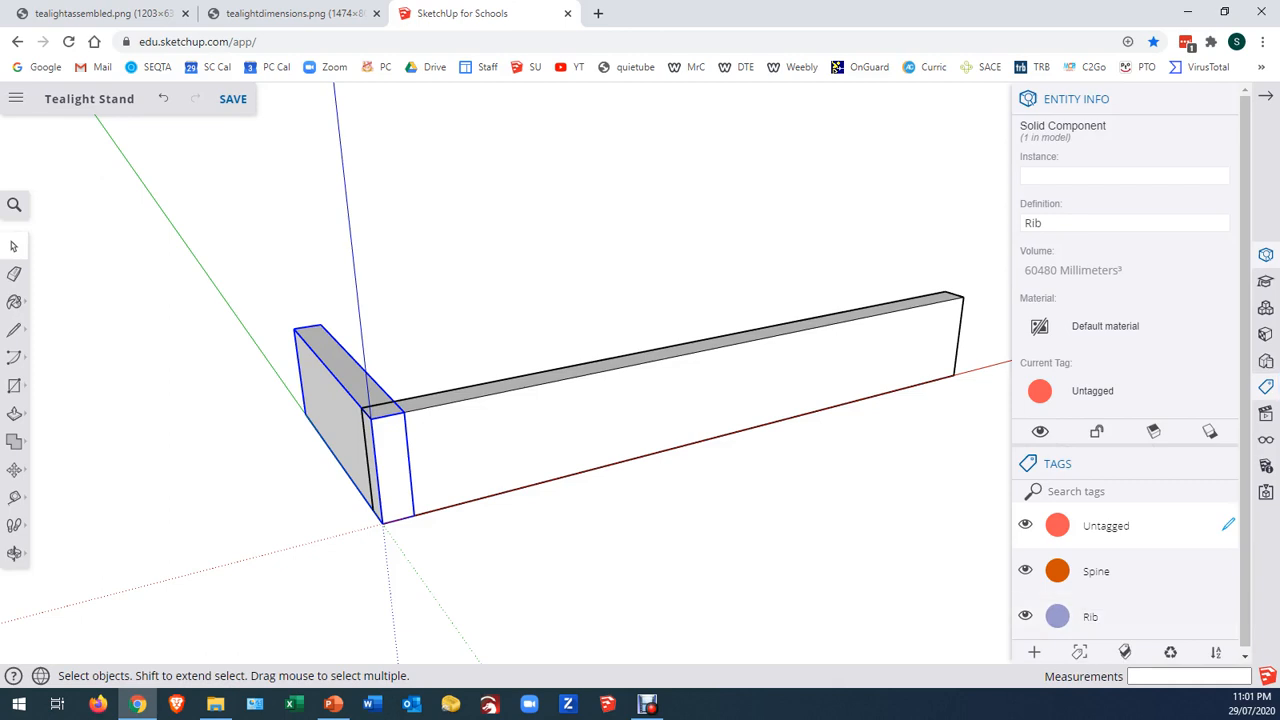
{"action": "left_click", "coordinate": [1109, 394]}
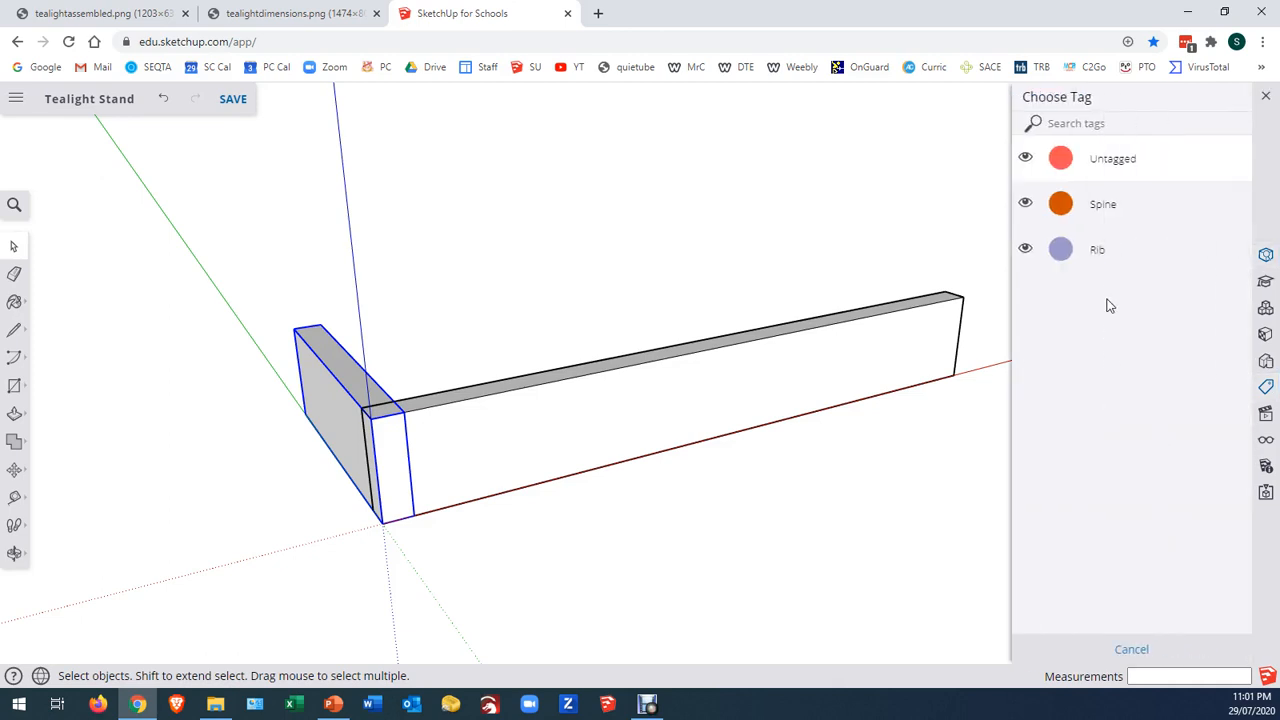
{"action": "left_click", "coordinate": [1096, 250]}
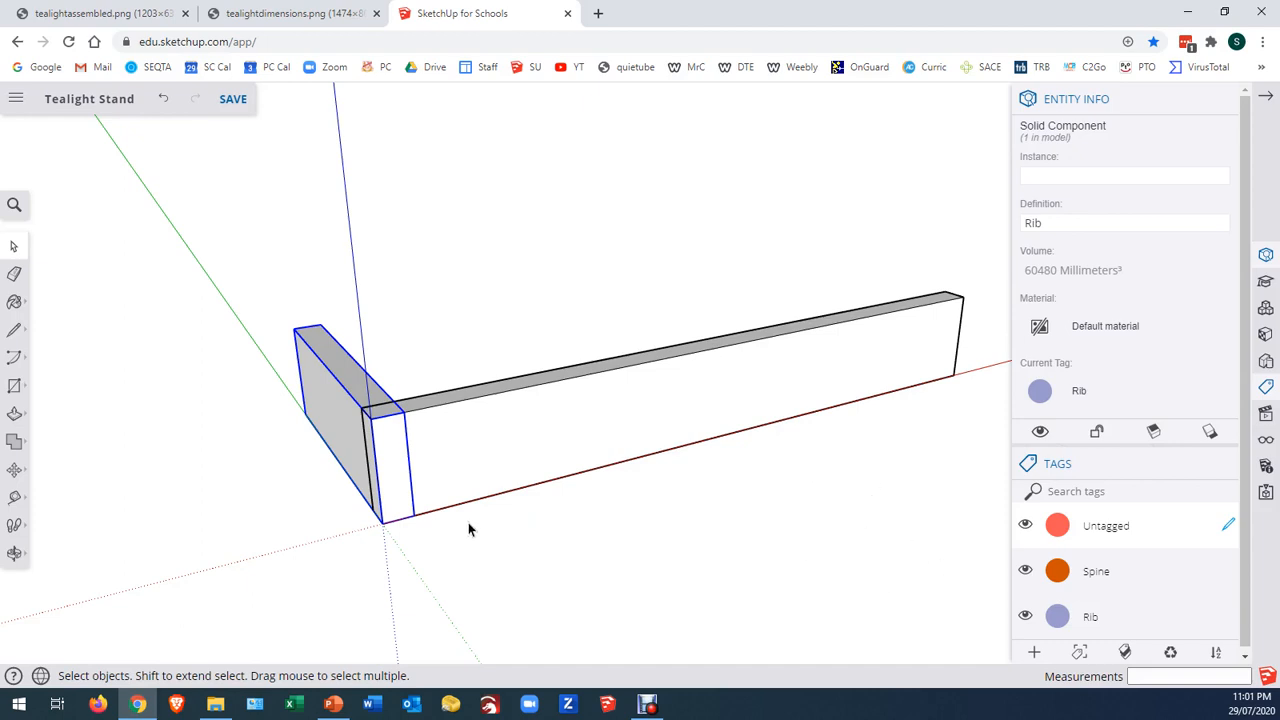
Hide the Rib and Spine tags, and draw a 60 by 60 mm square on the ground from the origin
{"action": "left_click", "coordinate": [1025, 617]}
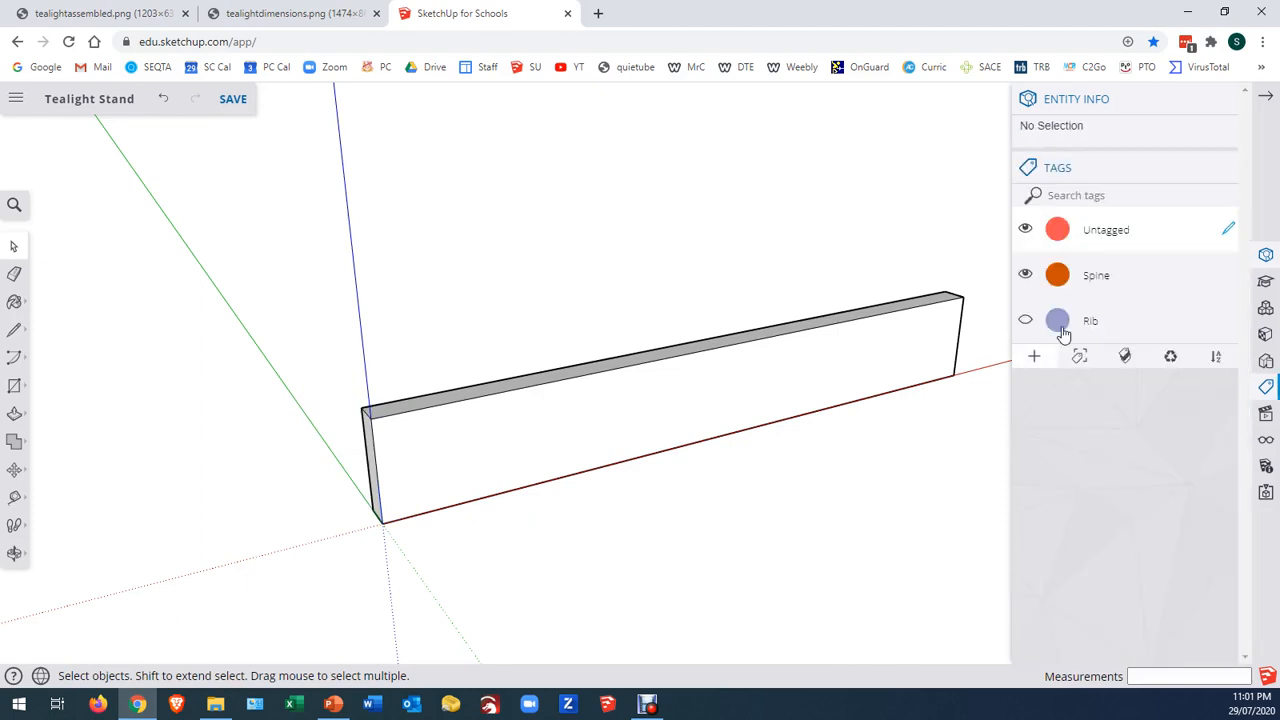
{"action": "left_click", "coordinate": [1026, 277]}
{"action": "key", "text": "r"}
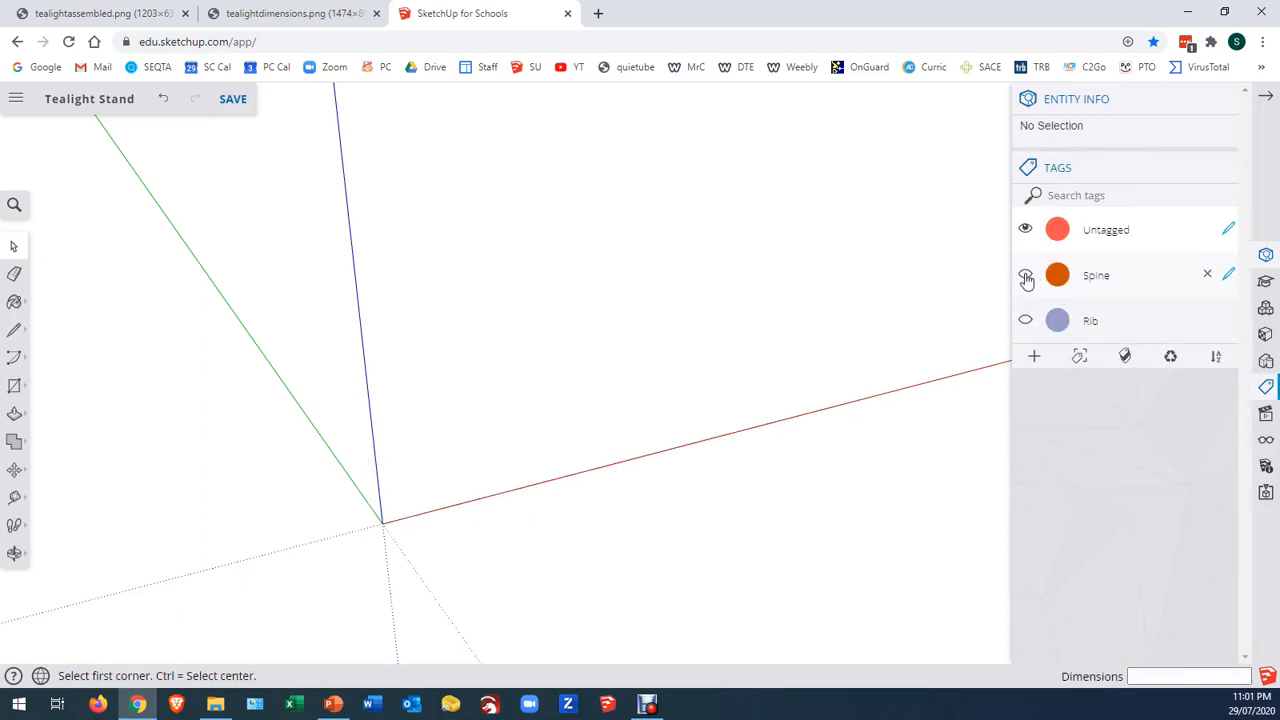
{"action": "left_click", "coordinate": [382, 523]}
{"action": "left_click", "coordinate": [496, 370]}
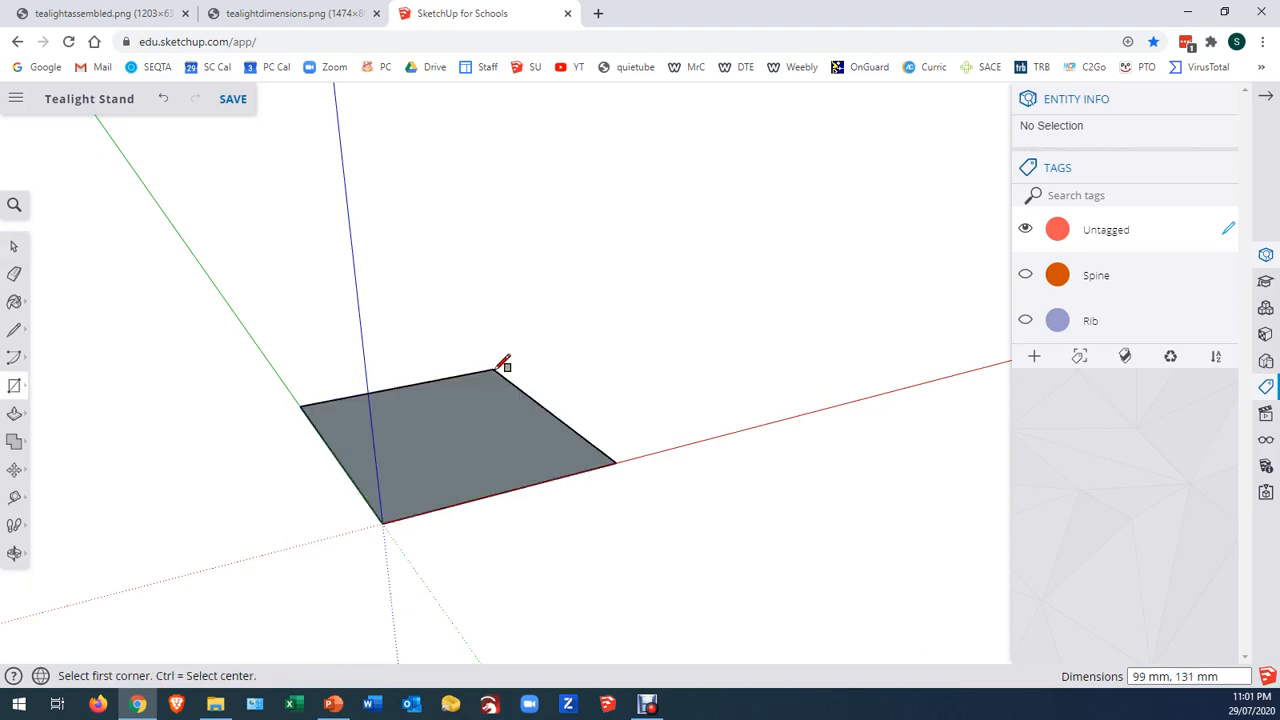
{"action": "type", "text": "60,60"}
{"action": "key", "text": "Return"}
Push/Pull the 60 by 60 mm square up 19 mm to form the candle block
{"action": "key", "text": "p"}
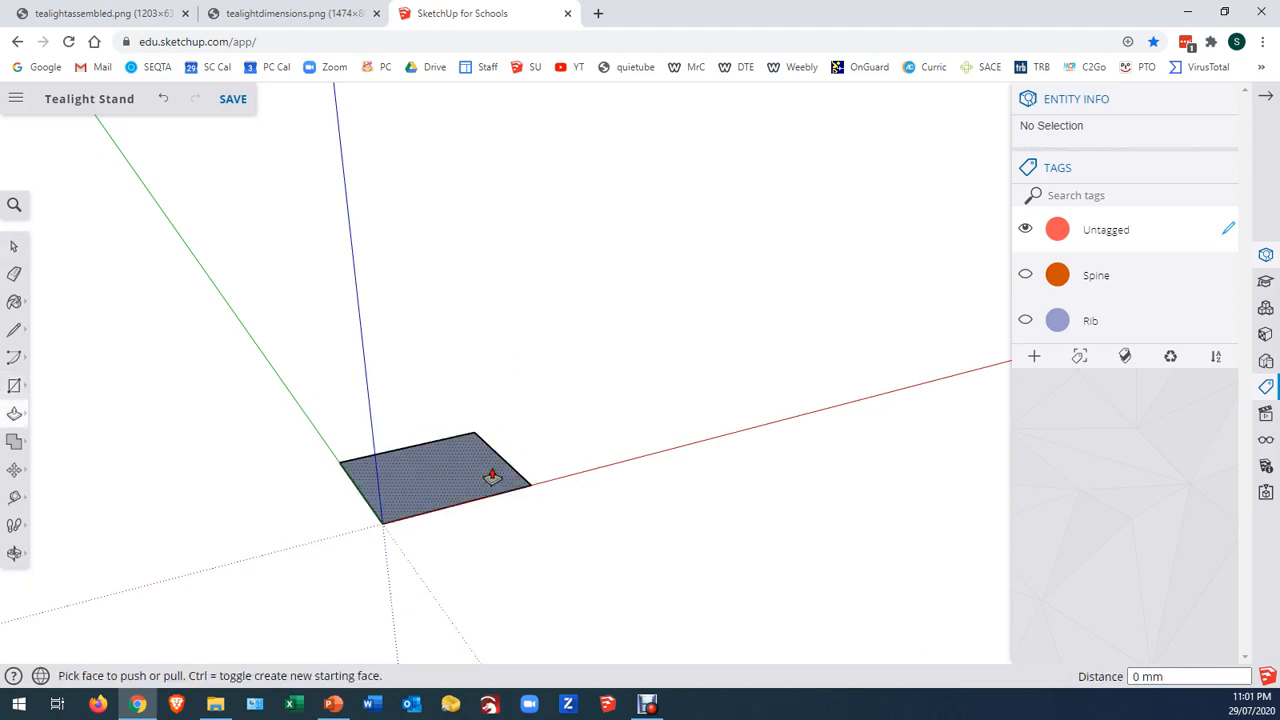
{"action": "left_click_drag", "start_coordinate": [493, 476], "coordinate": [516, 419]}
{"action": "left_click", "coordinate": [519, 415]}
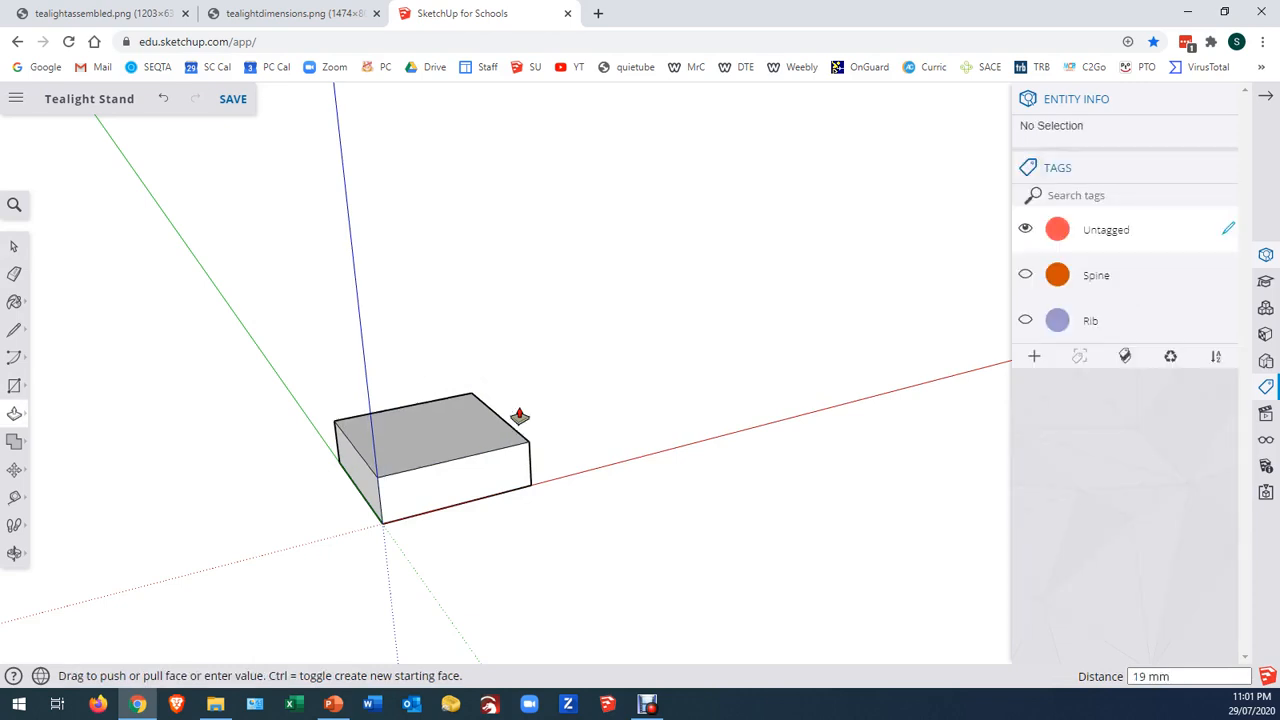
Select the whole 19 mm high block and make it a component named Candle Block
{"action": "key", "text": "space"}
{"action": "triple_click", "coordinate": [447, 439]}
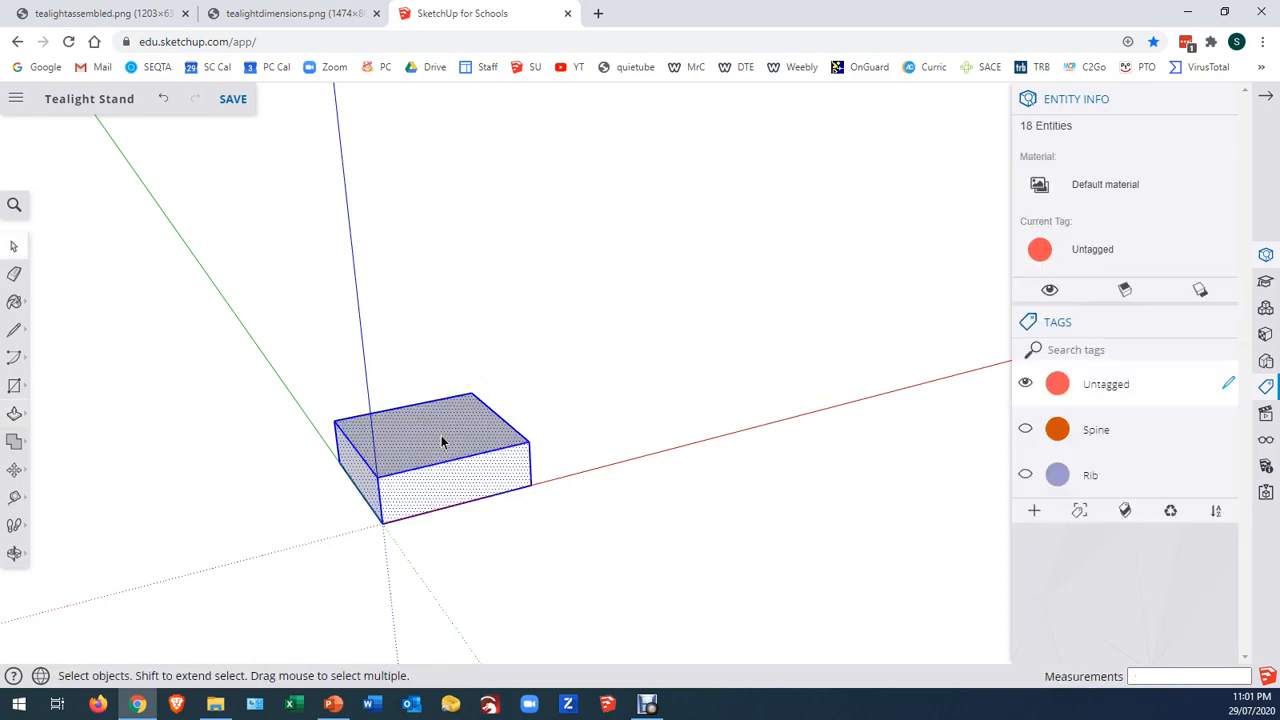
{"action": "type", "text": "g"}
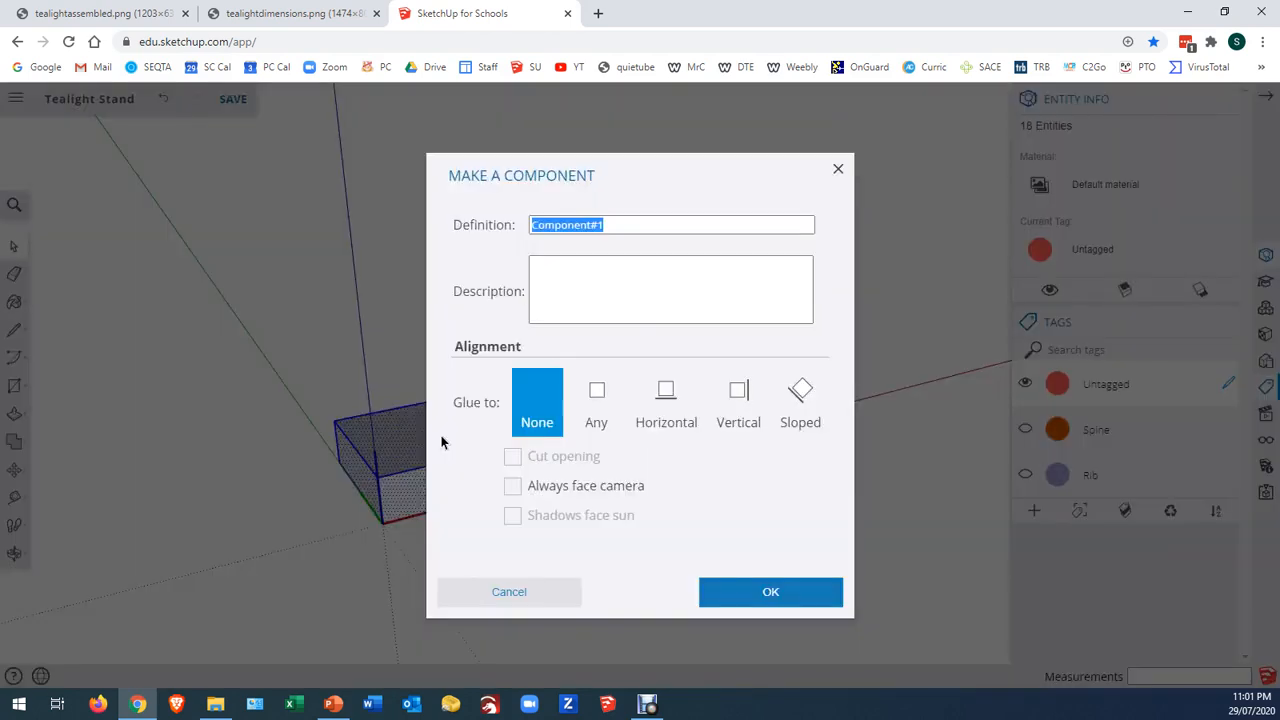
{"action": "type", "text": "Candle B"}
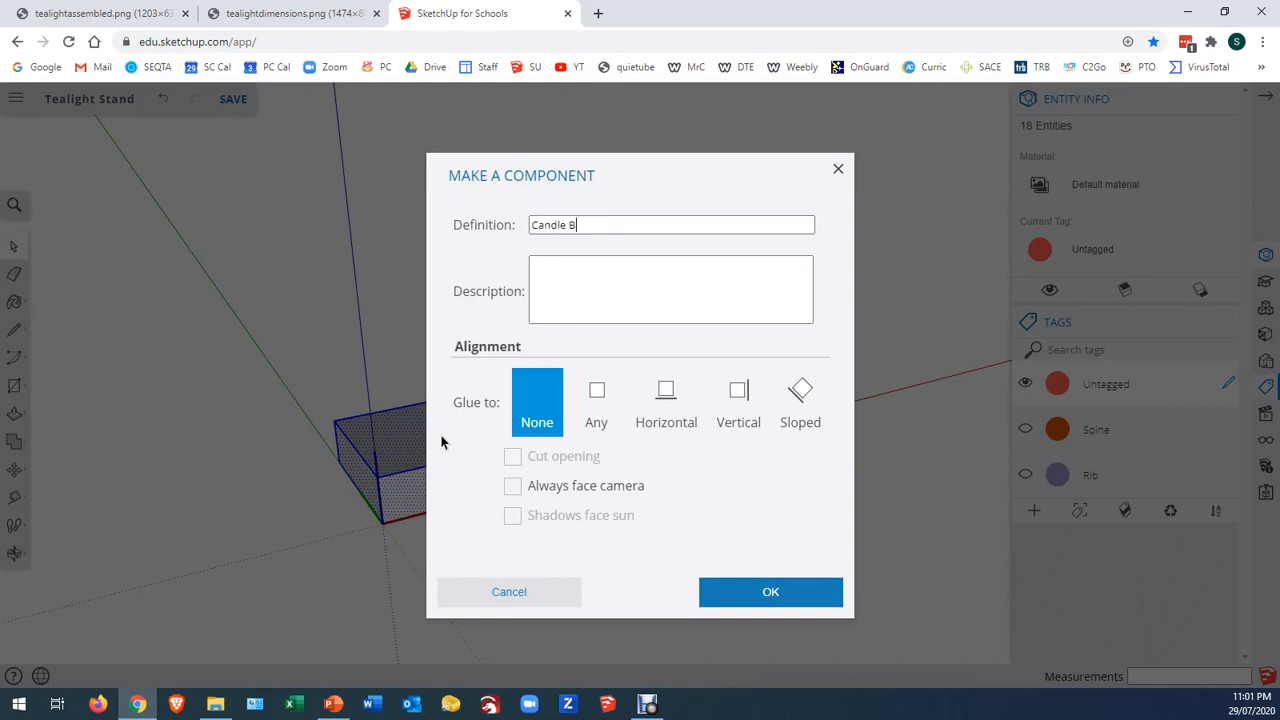
{"action": "type", "text": "lock"}
{"action": "key", "text": "Return"}
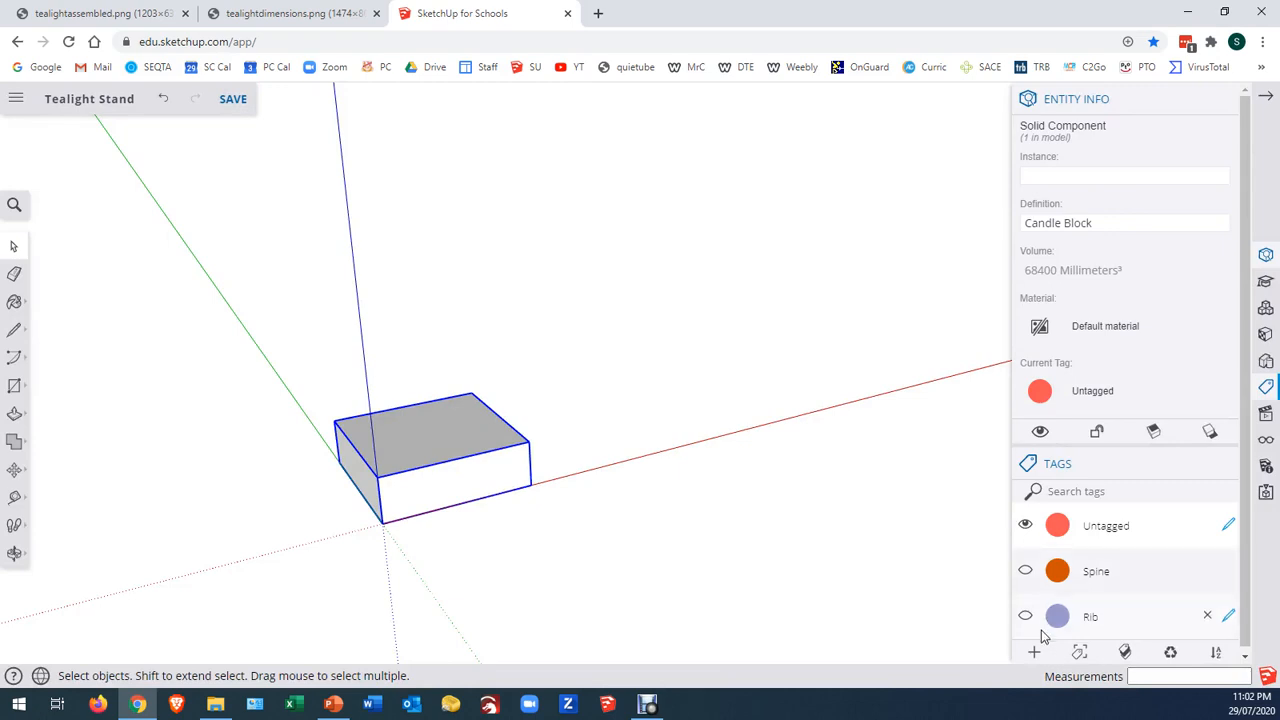
Create a new tag named Candle Block and assign it to the selected block component
{"action": "left_click", "coordinate": [1034, 651]}
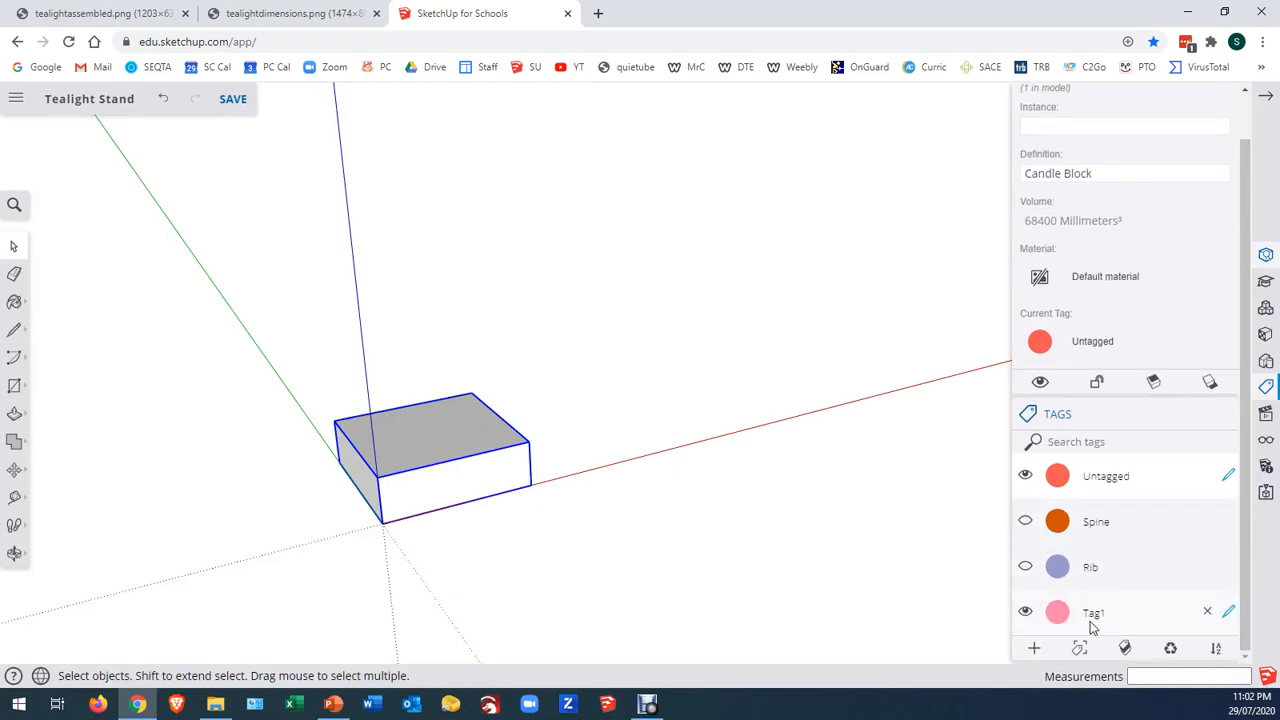
{"action": "double_click", "coordinate": [1094, 614]}
{"action": "type", "text": "Cand"}
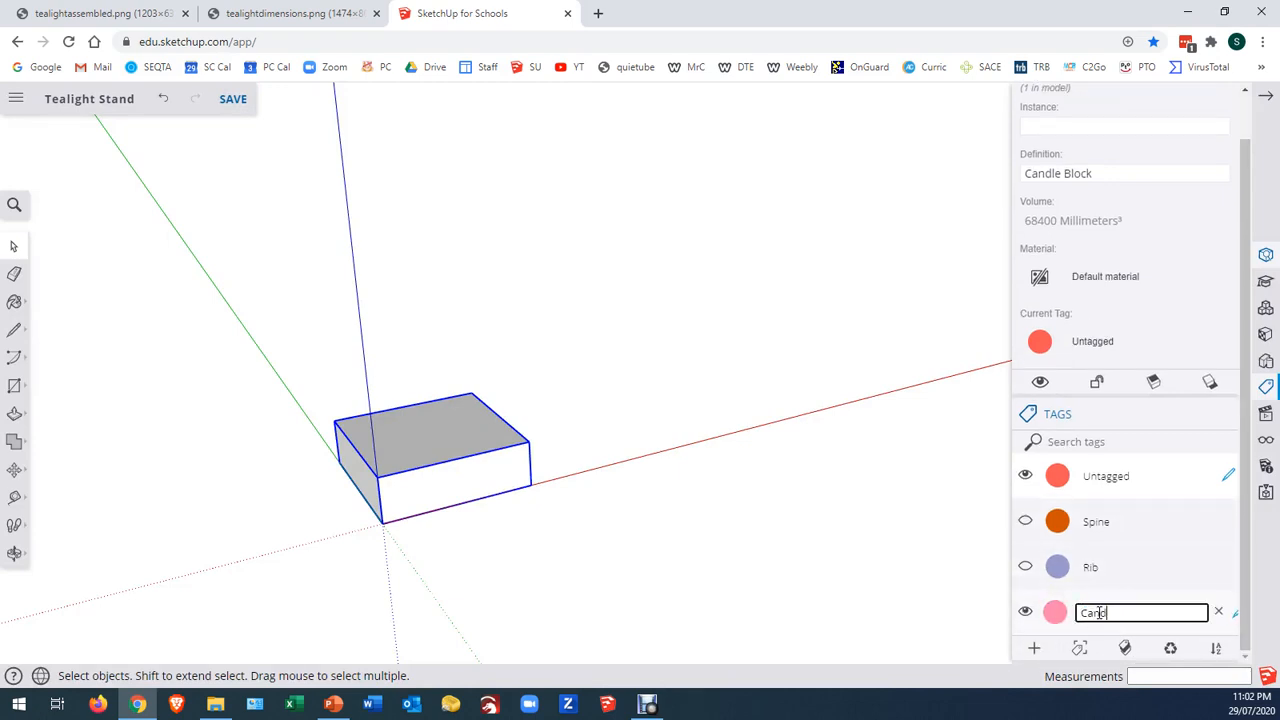
{"action": "type", "text": "le Block"}
{"action": "key", "text": "Return"}
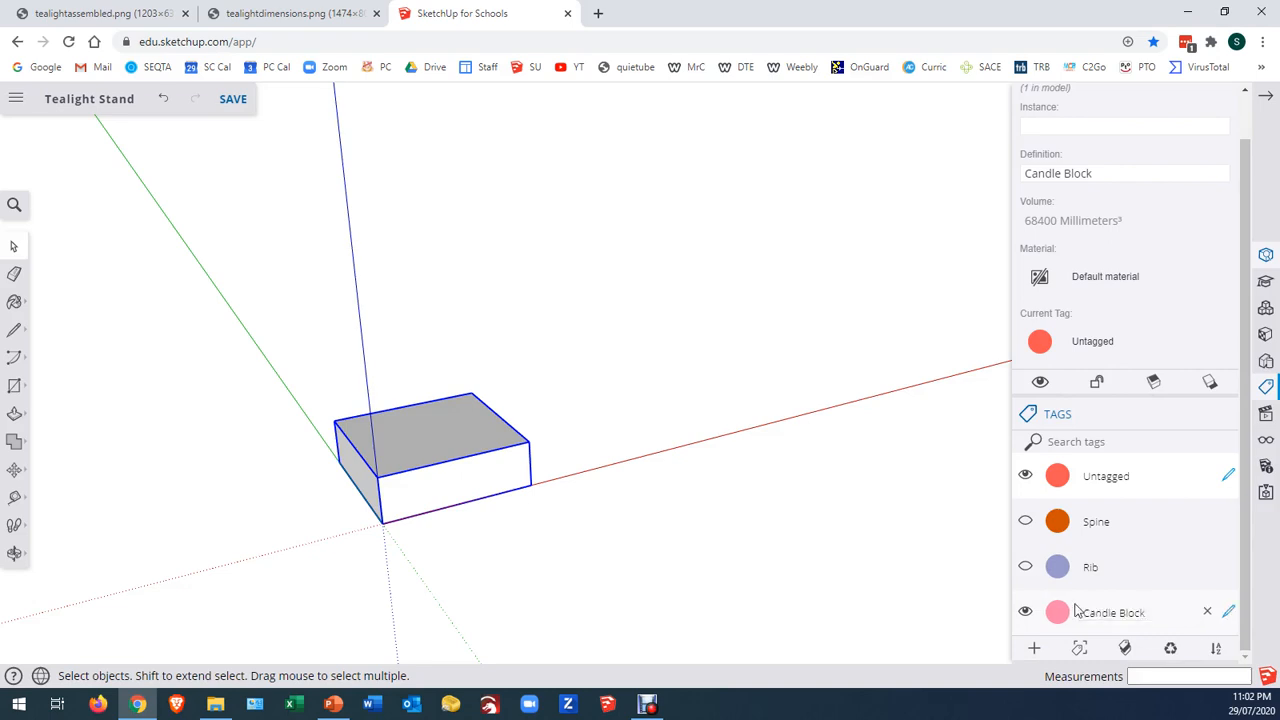
{"action": "left_click", "coordinate": [1092, 345]}
{"action": "left_click", "coordinate": [1108, 300]}
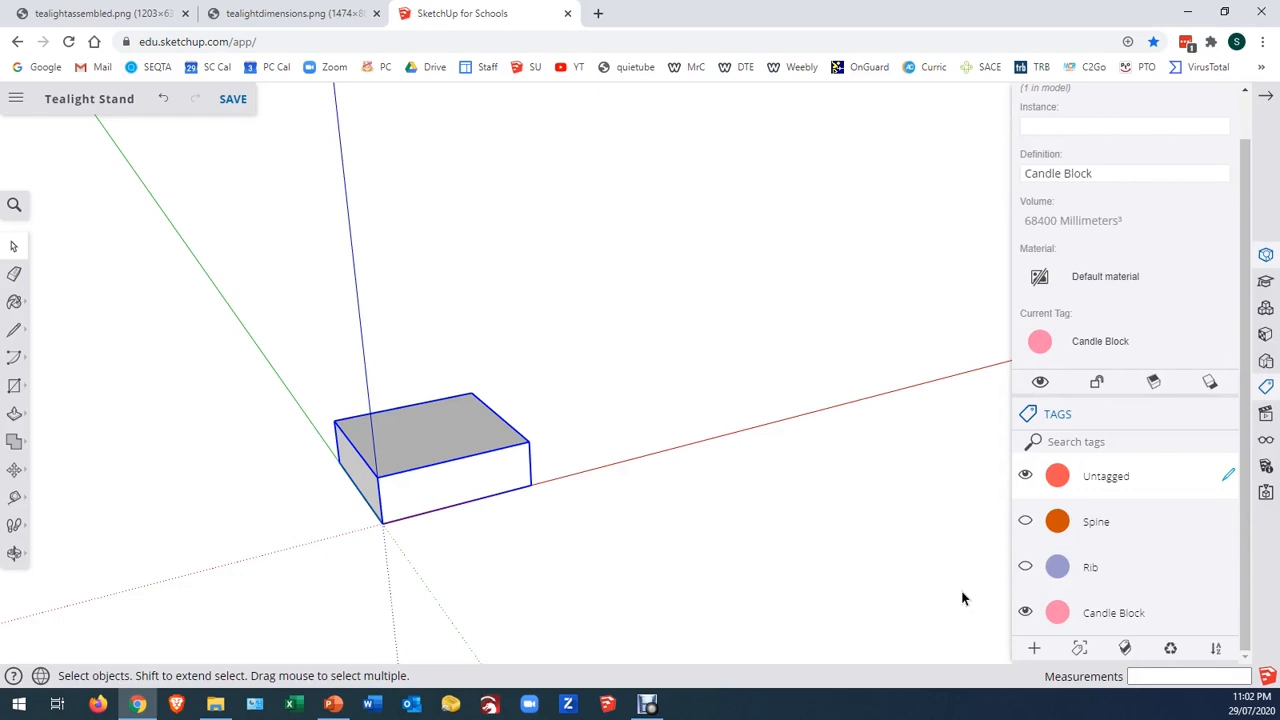
Hide the Candle Block tag and show the Spine and Rib tags again
{"action": "left_click", "coordinate": [1025, 612]}
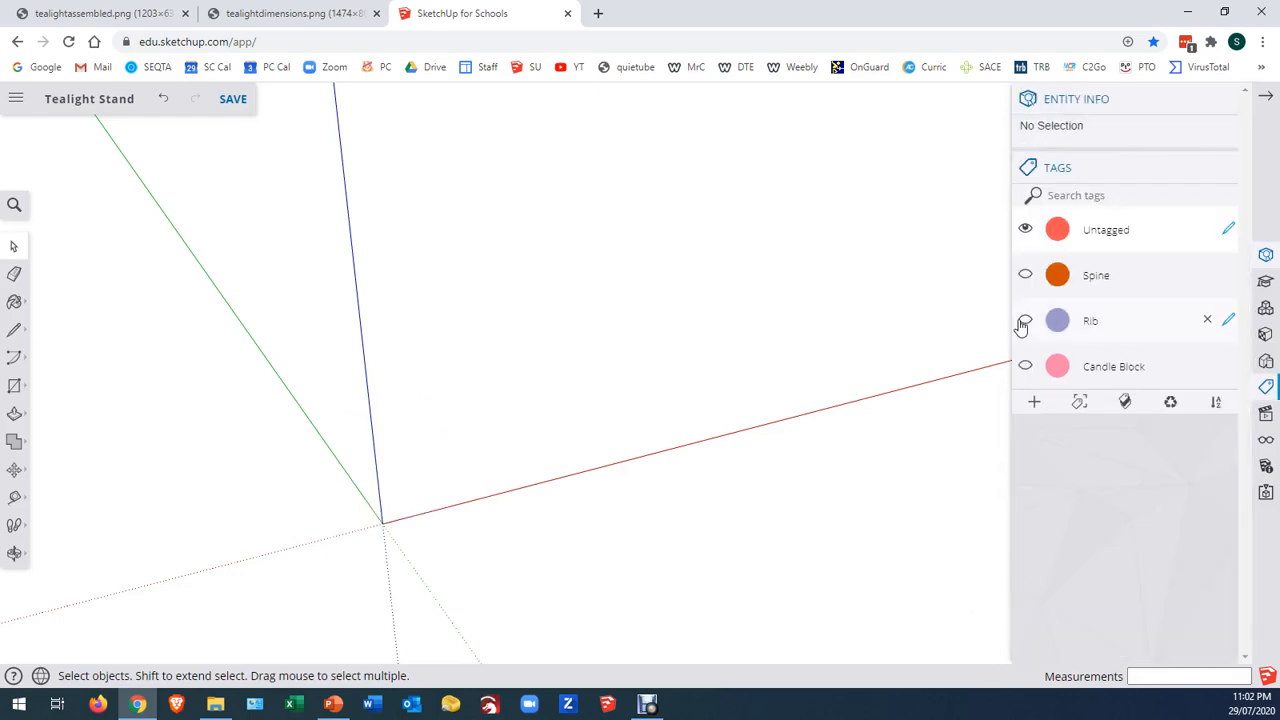
{"action": "left_click", "coordinate": [1025, 275]}
{"action": "left_click", "coordinate": [1025, 321]}
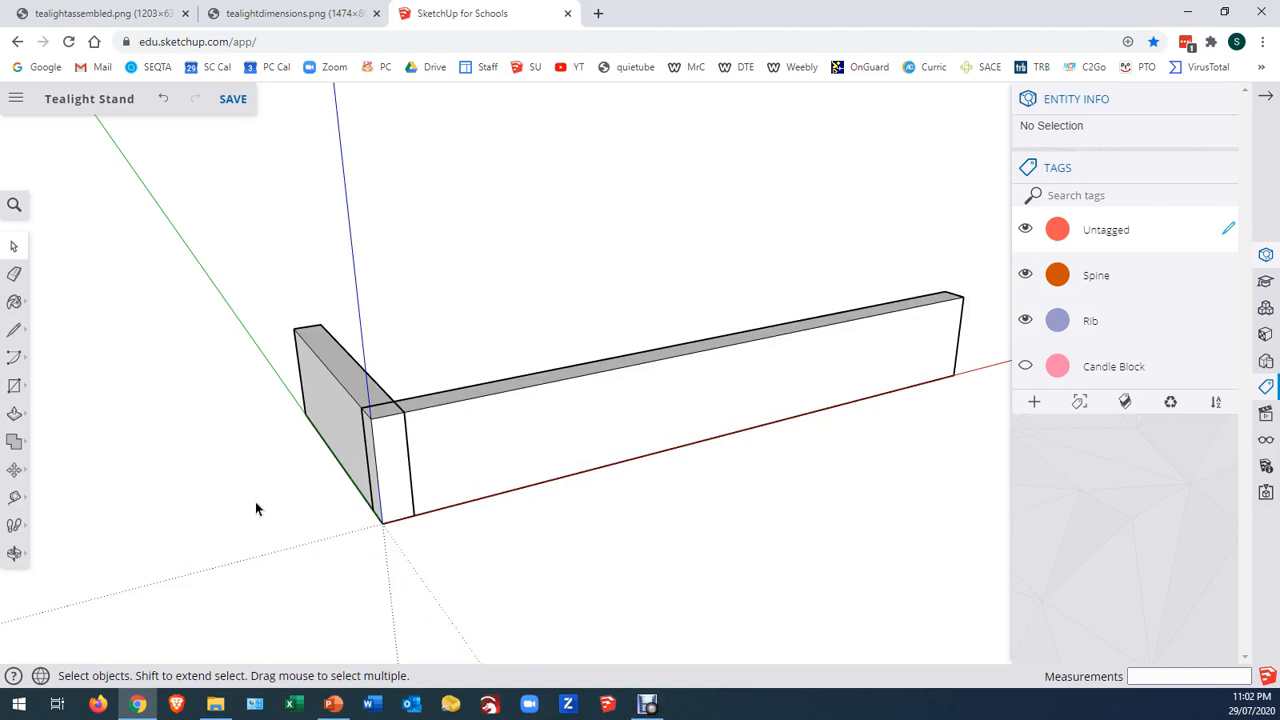
Place horizontal guides on the rib's outer long face, 12 mm below its top edge and 15 mm above its bottom edge
{"action": "middle_click_drag", "start_coordinate": [255, 509], "coordinate": [549, 515]}
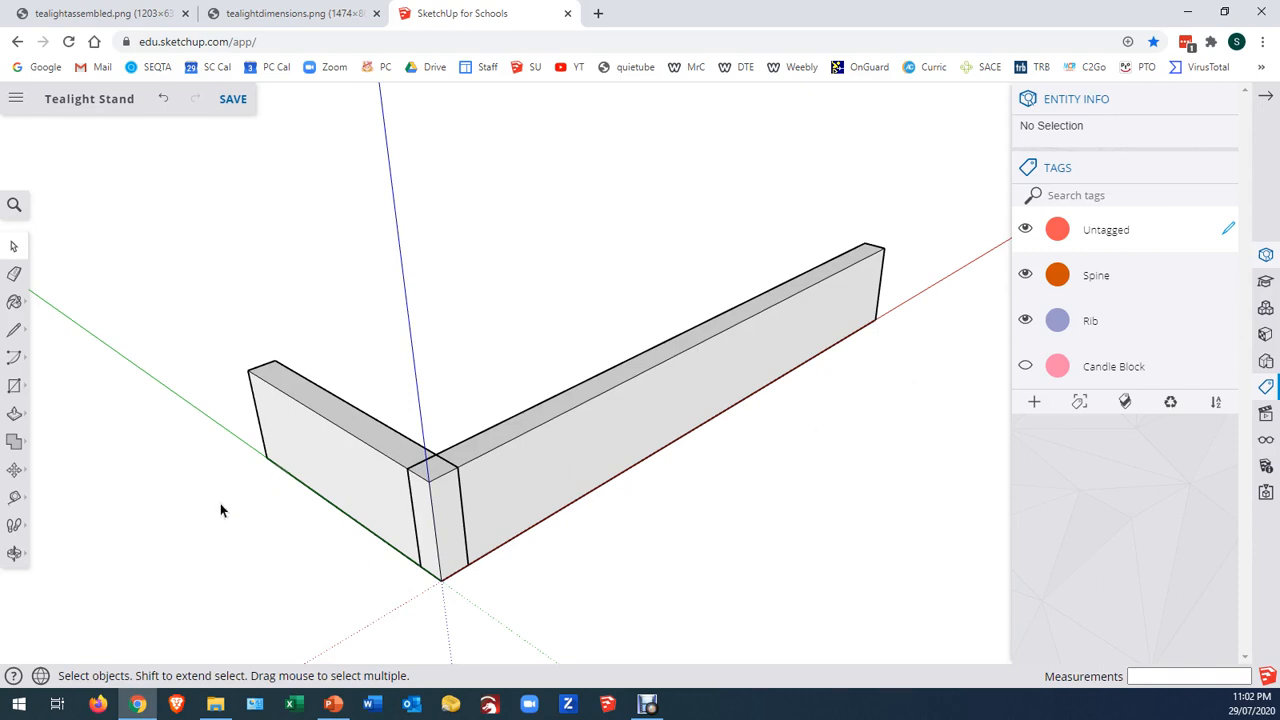
{"action": "middle_click_drag", "start_coordinate": [221, 510], "coordinate": [450, 383]}
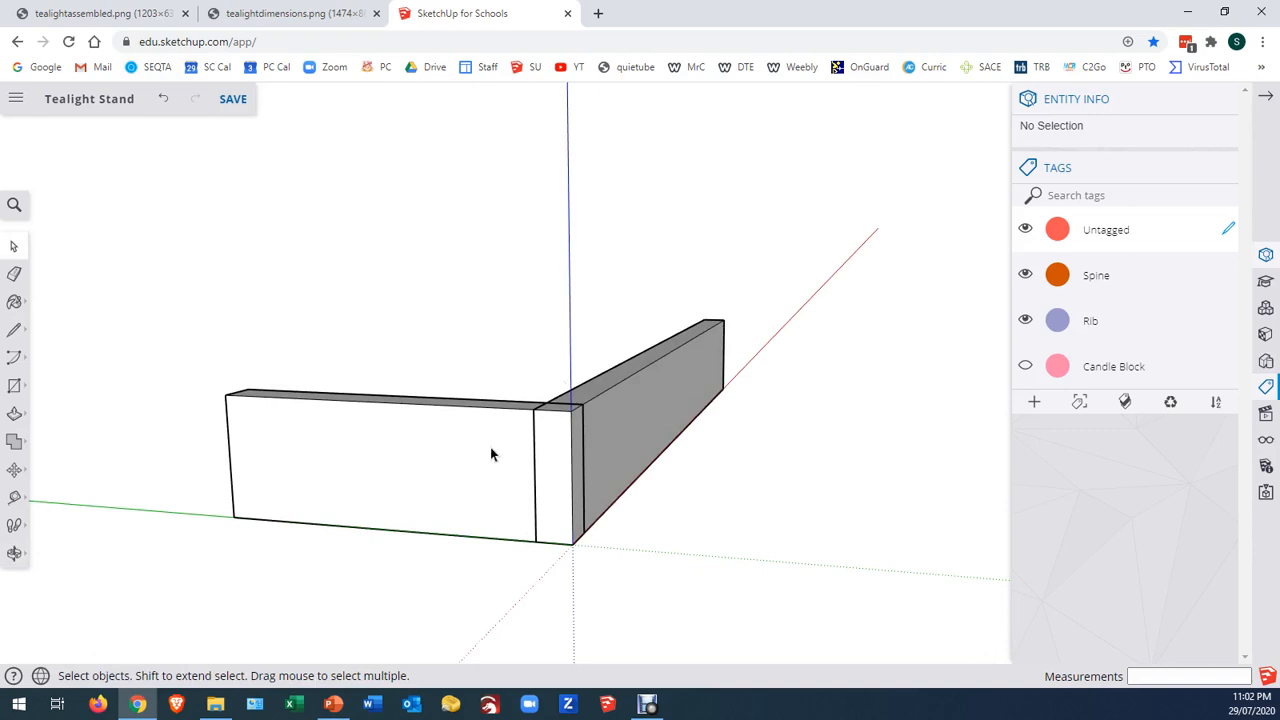
{"action": "left_click", "coordinate": [15, 497]}
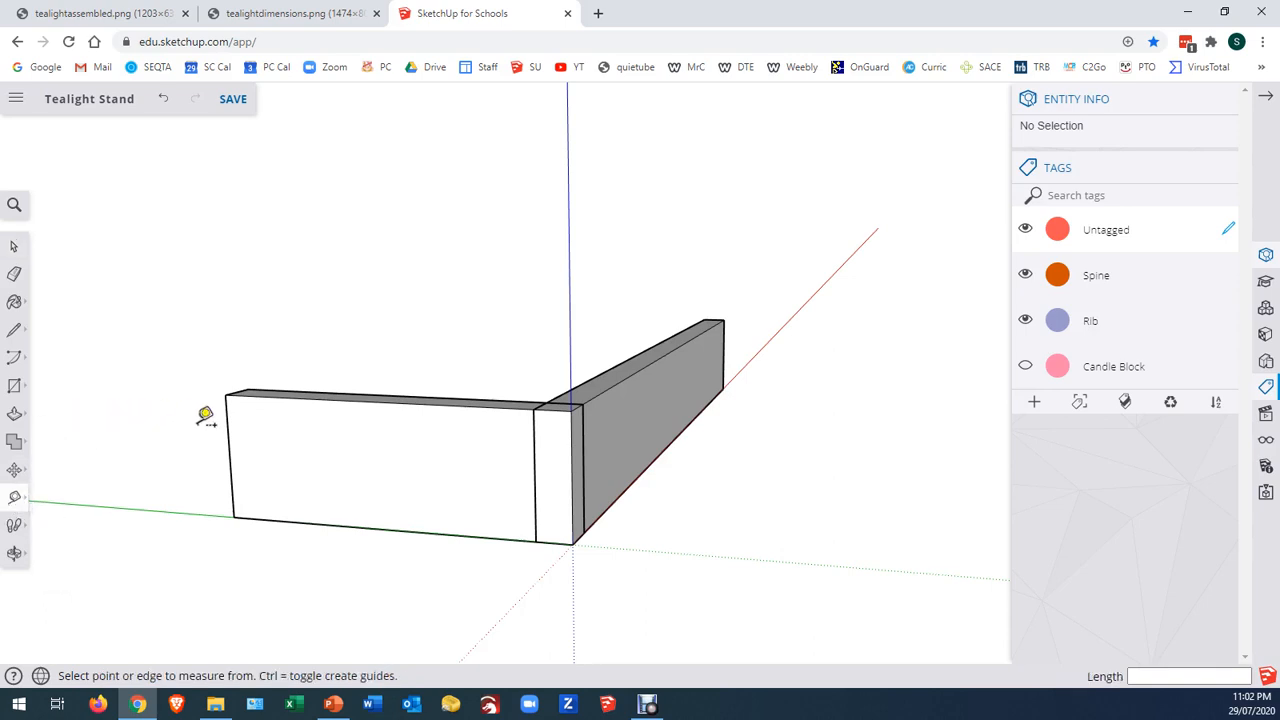
{"action": "left_click", "coordinate": [379, 395]}
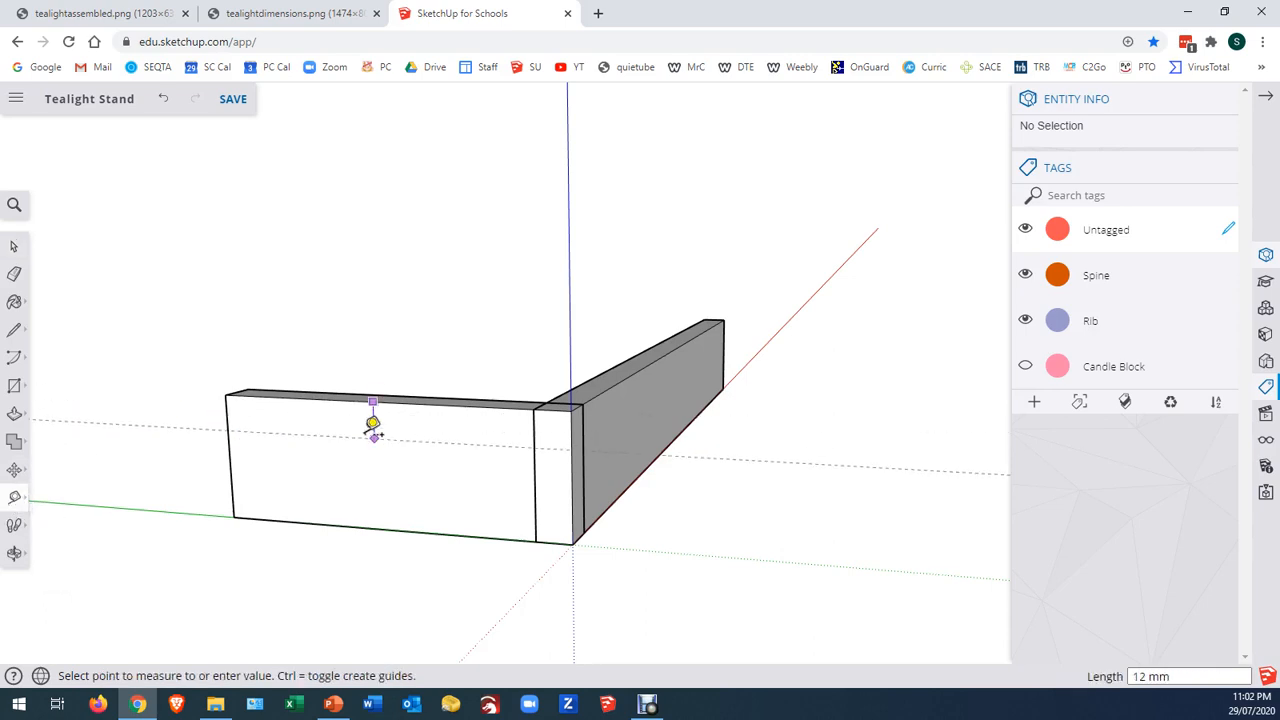
{"action": "left_click", "coordinate": [372, 430]}
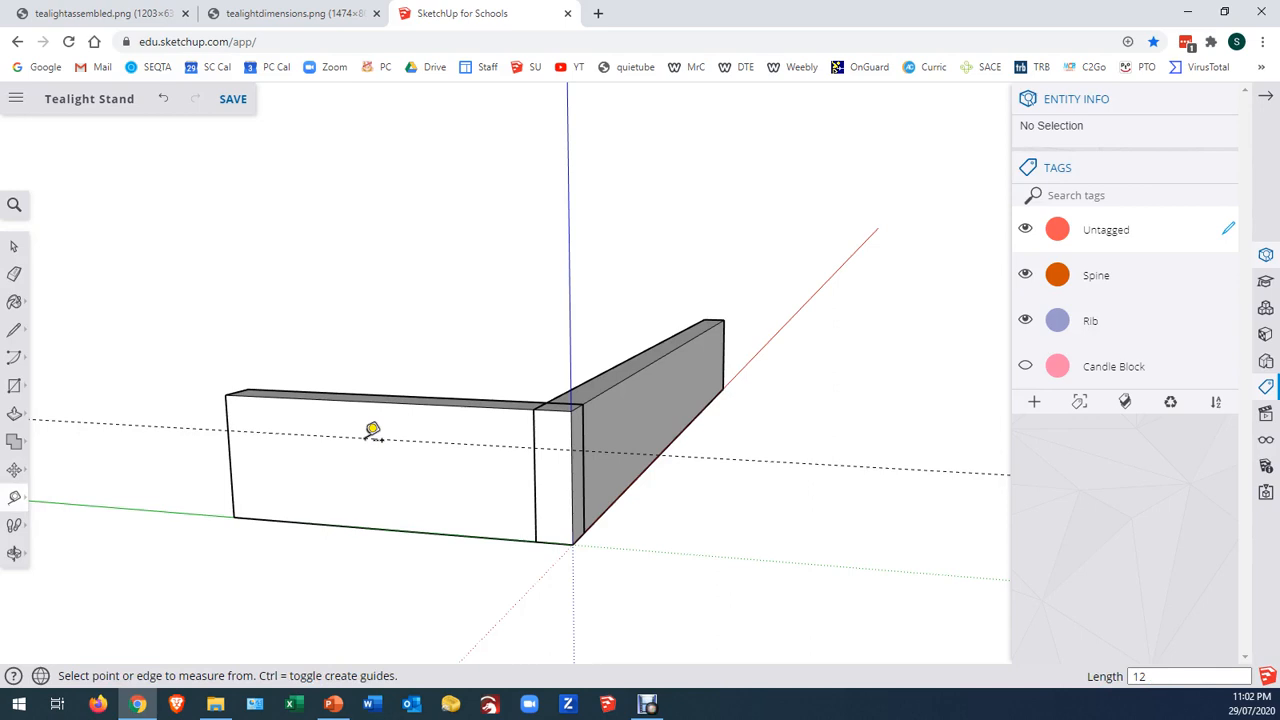
{"action": "left_click", "coordinate": [354, 526]}
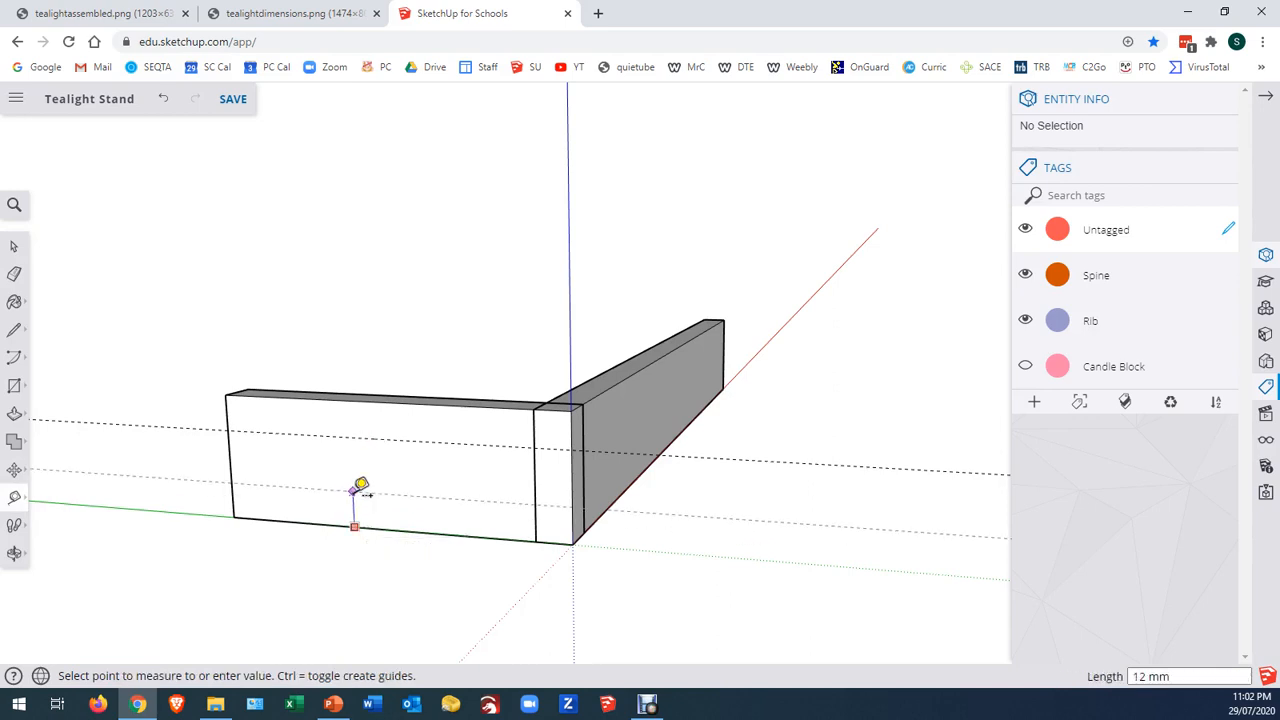
{"action": "type", "text": "15"}
{"action": "key", "text": "Return"}
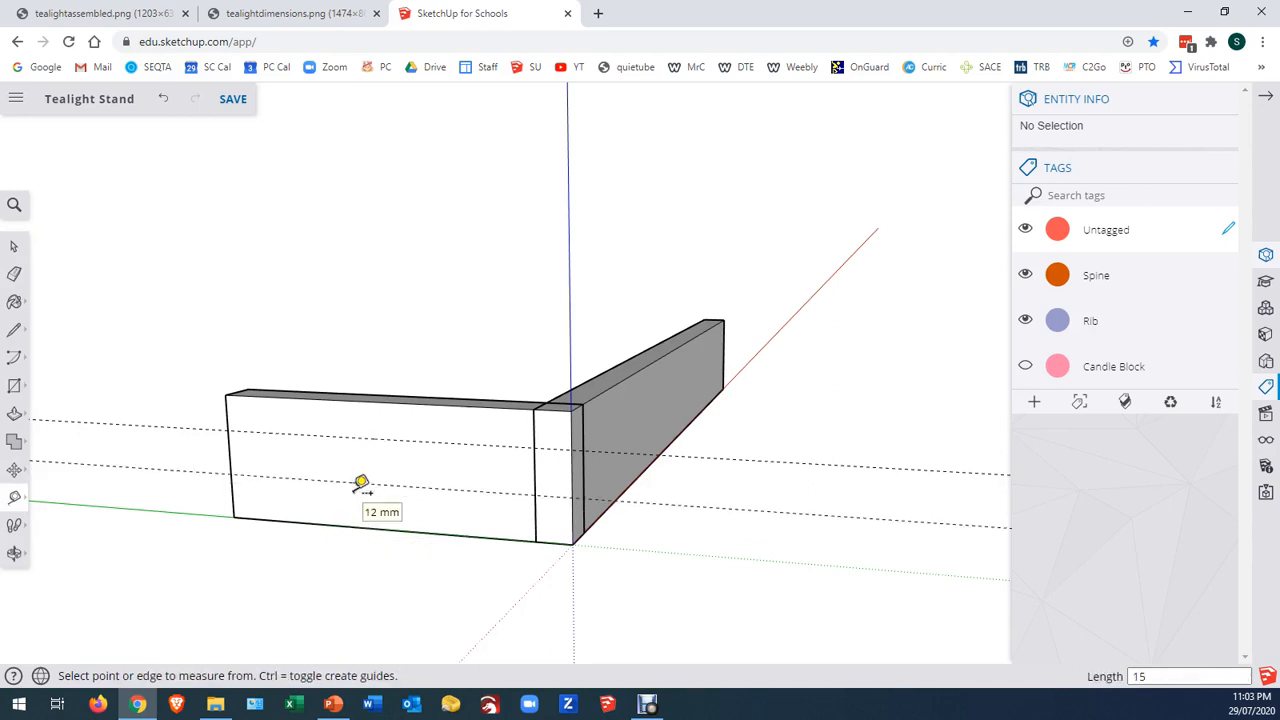
Place a vertical guide inward from the rib's far end edge, and a second one 60 mm from it toward the origin
{"action": "left_click", "coordinate": [230, 450]}
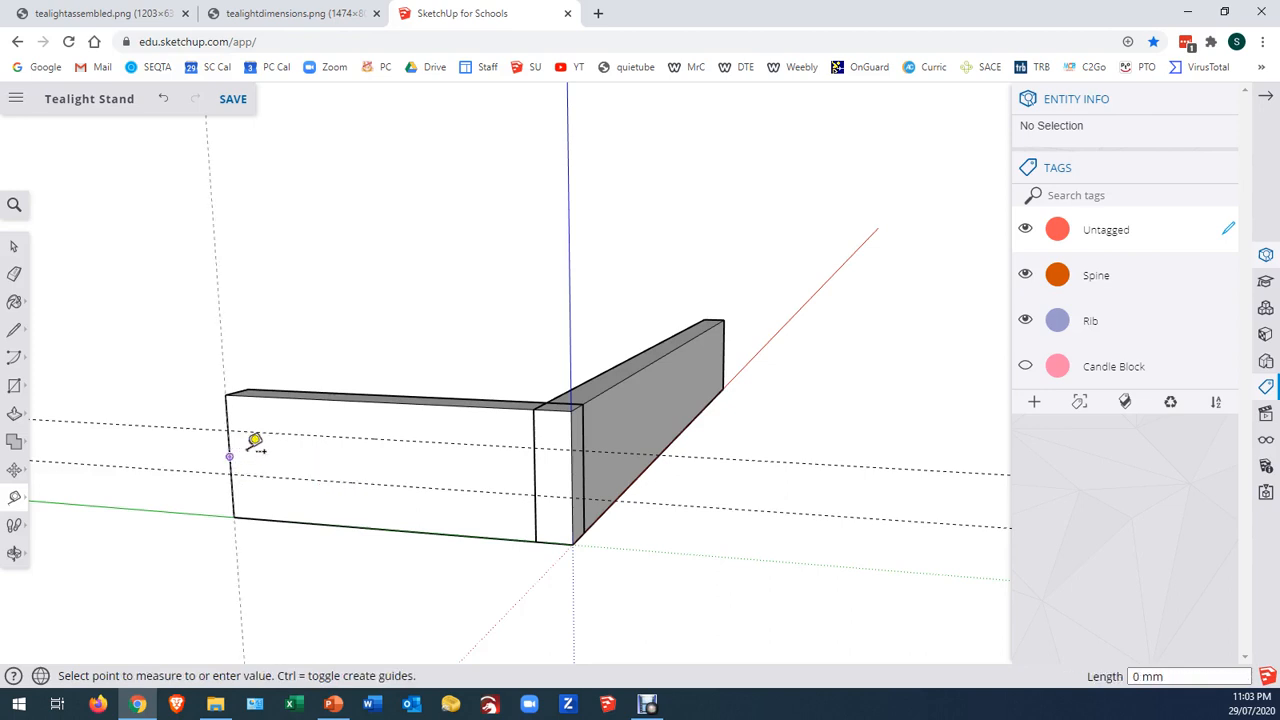
{"action": "left_click", "coordinate": [302, 447]}
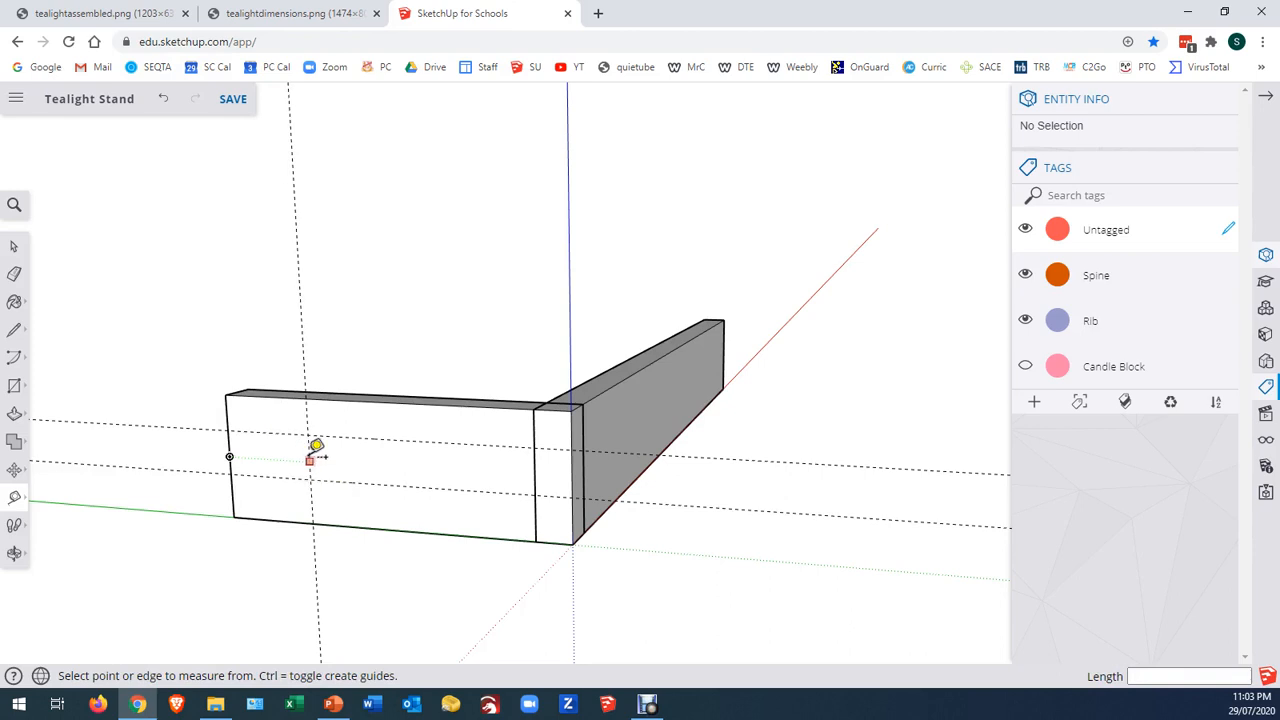
{"action": "left_click", "coordinate": [309, 460]}
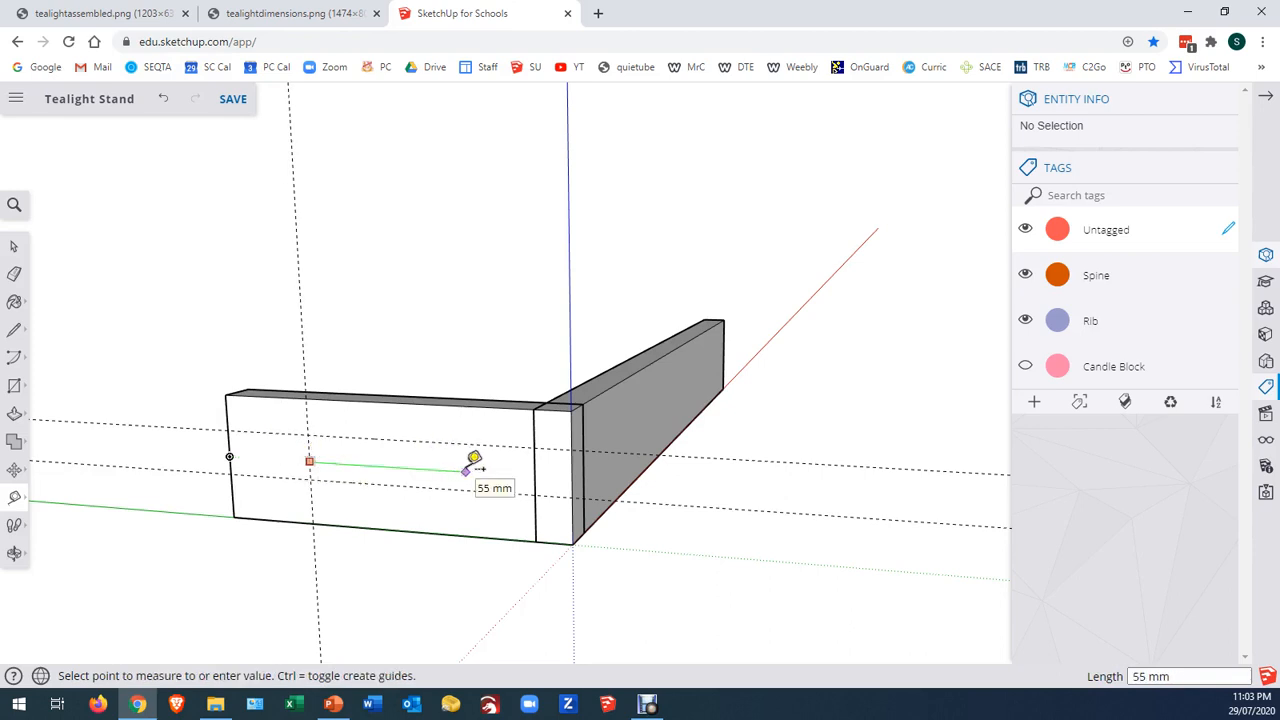
{"action": "left_click", "coordinate": [470, 463]}
{"action": "left_click", "coordinate": [300, 310]}
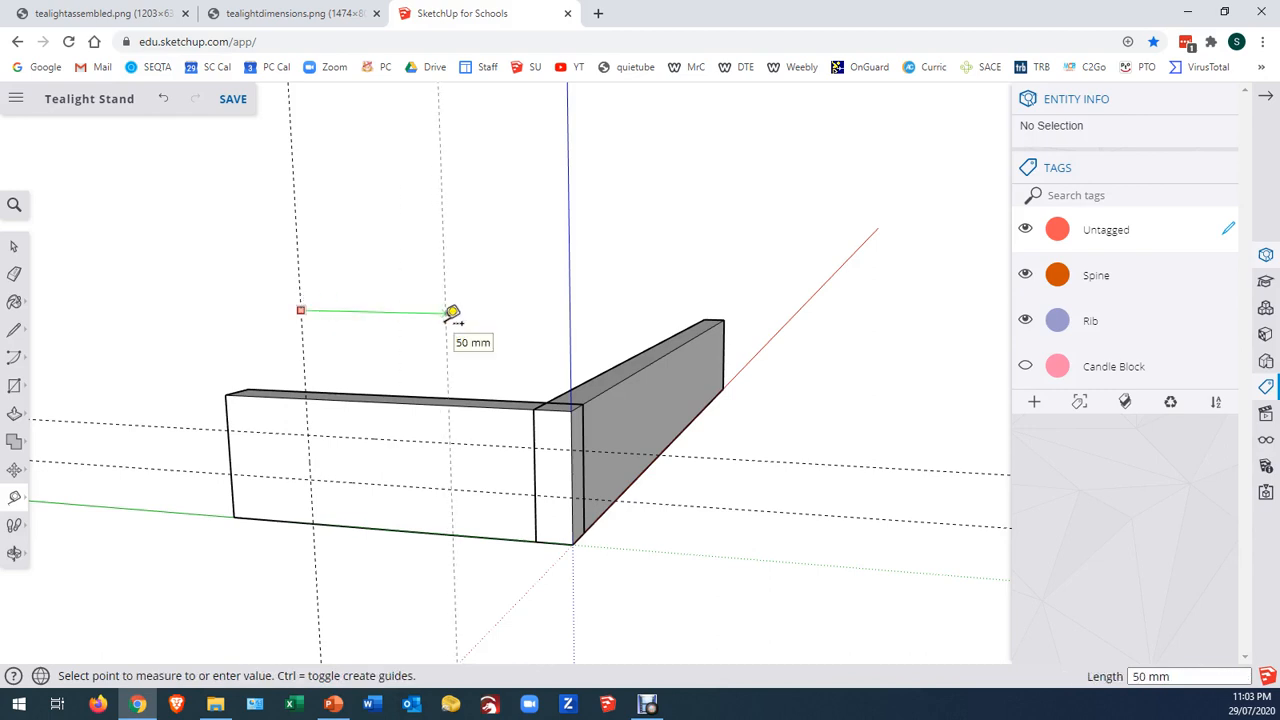
{"action": "type", "text": "60"}
{"action": "key", "text": "Return"}
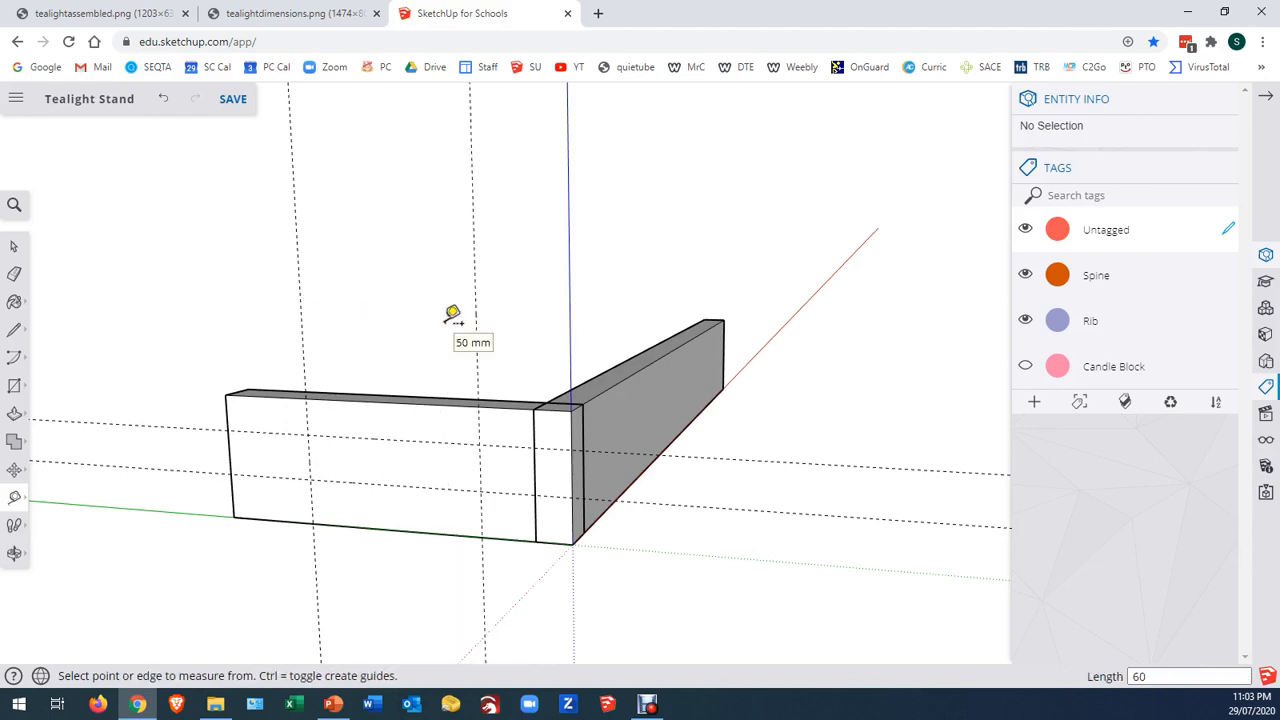
Add two closely spaced vertical guides between the 60 mm apart guides, one on each side of their midpoint
{"action": "left_click", "coordinate": [300, 314]}
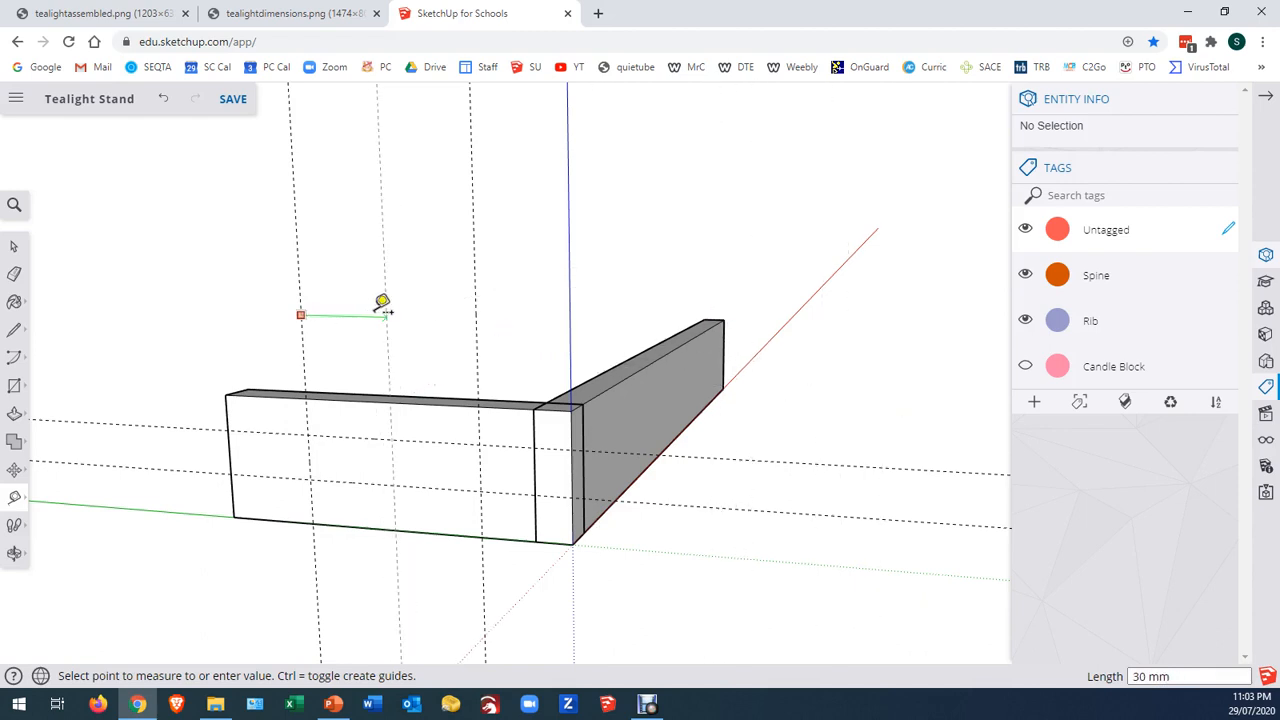
{"action": "left_click", "coordinate": [376, 310]}
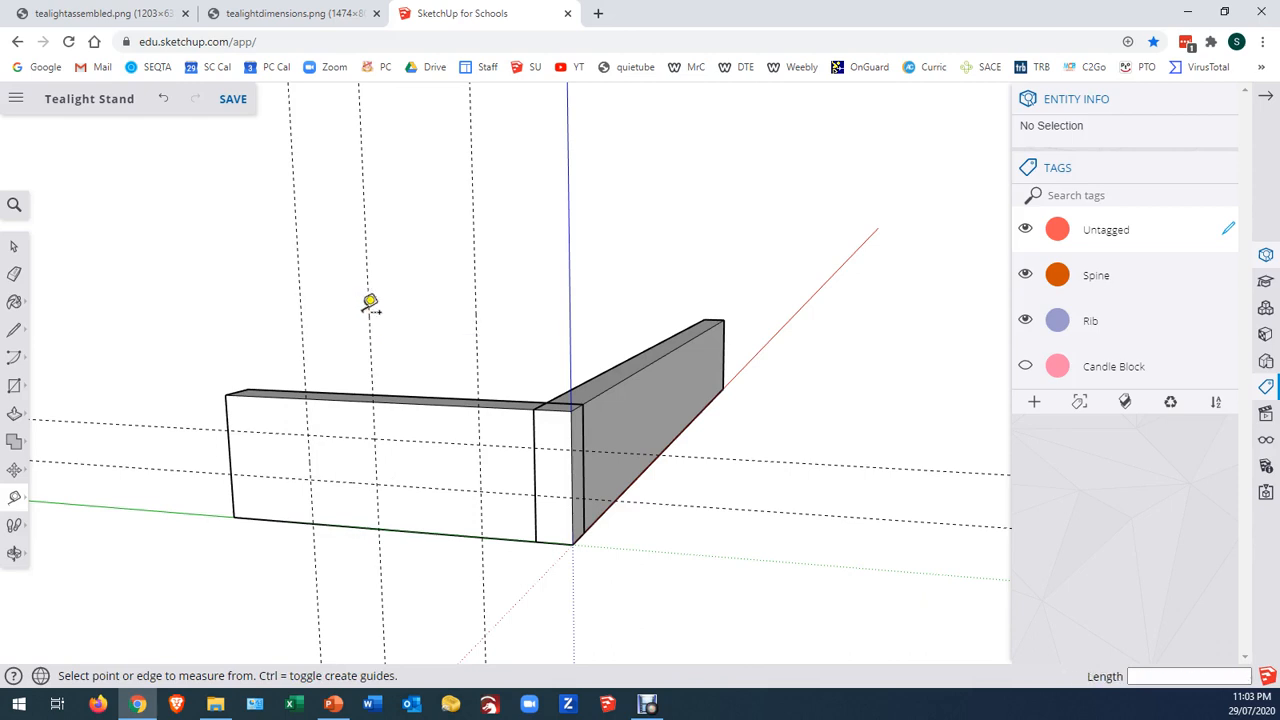
{"action": "left_click", "coordinate": [369, 313]}
{"action": "left_click", "coordinate": [418, 311]}
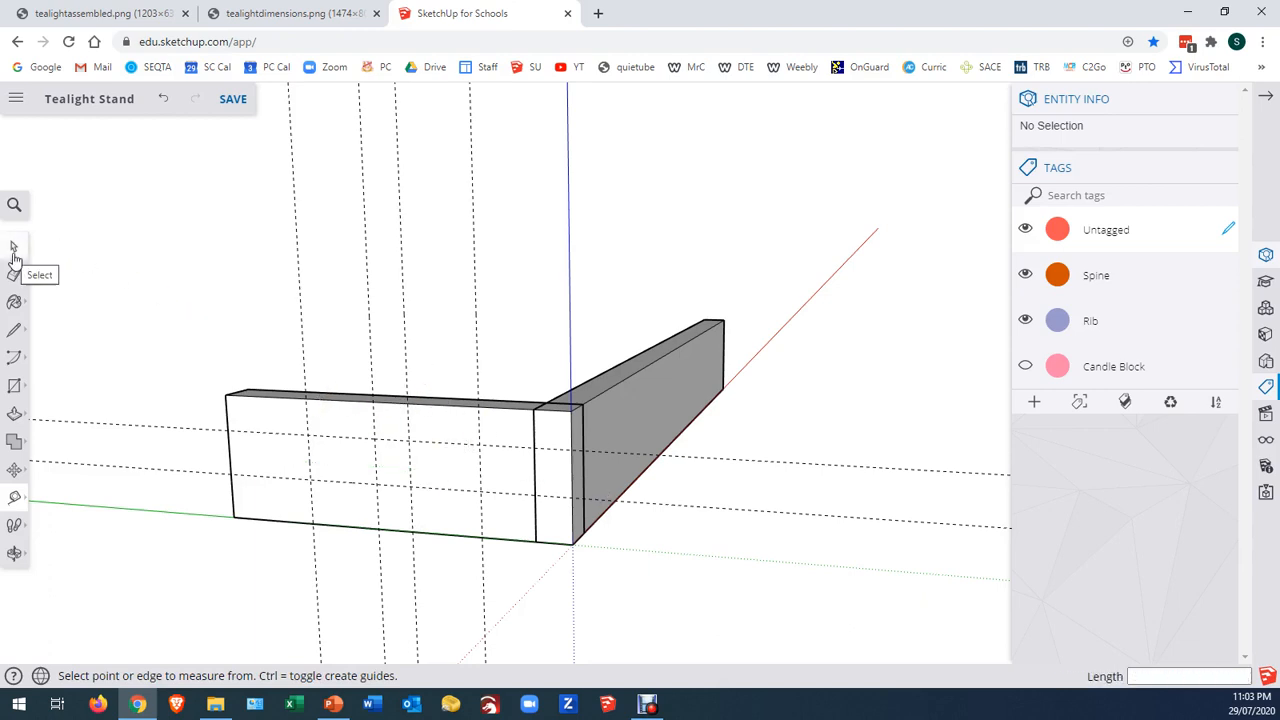
Open the rib component for editing and outline a 60 mm by 12 mm notch along its top edge, following the guides
{"action": "left_click", "coordinate": [13, 250]}
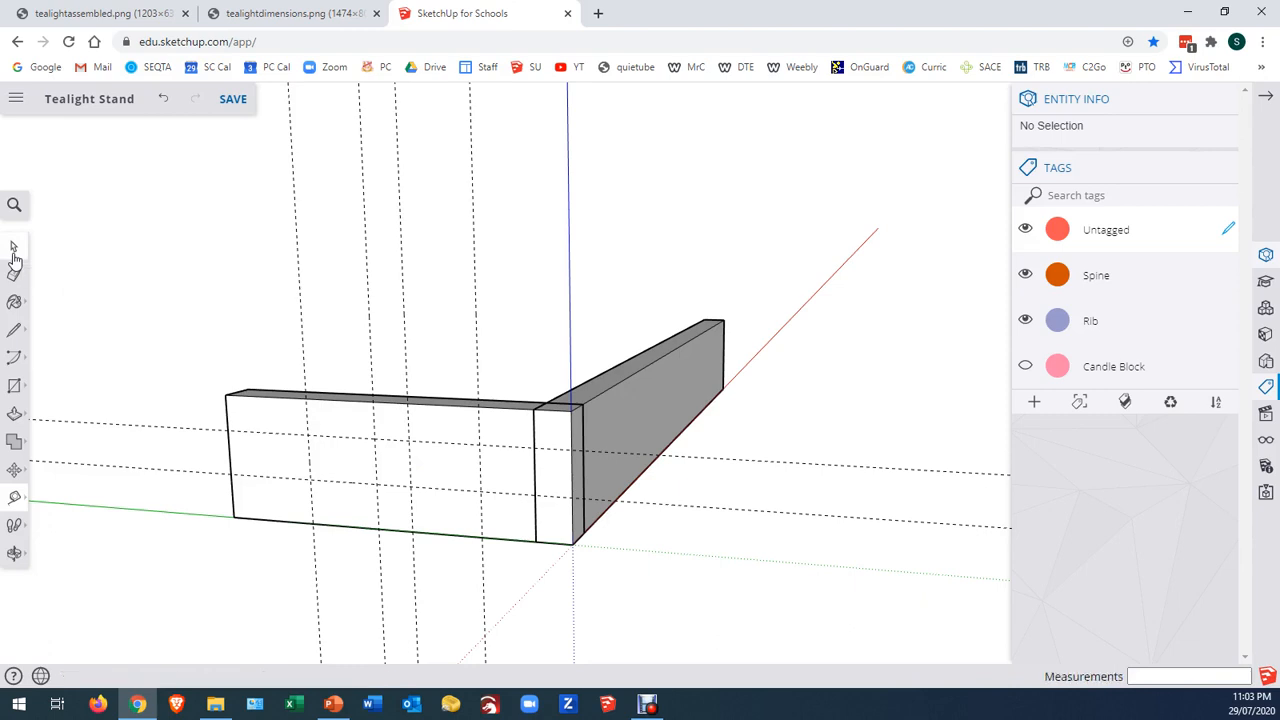
{"action": "left_click", "coordinate": [258, 421]}
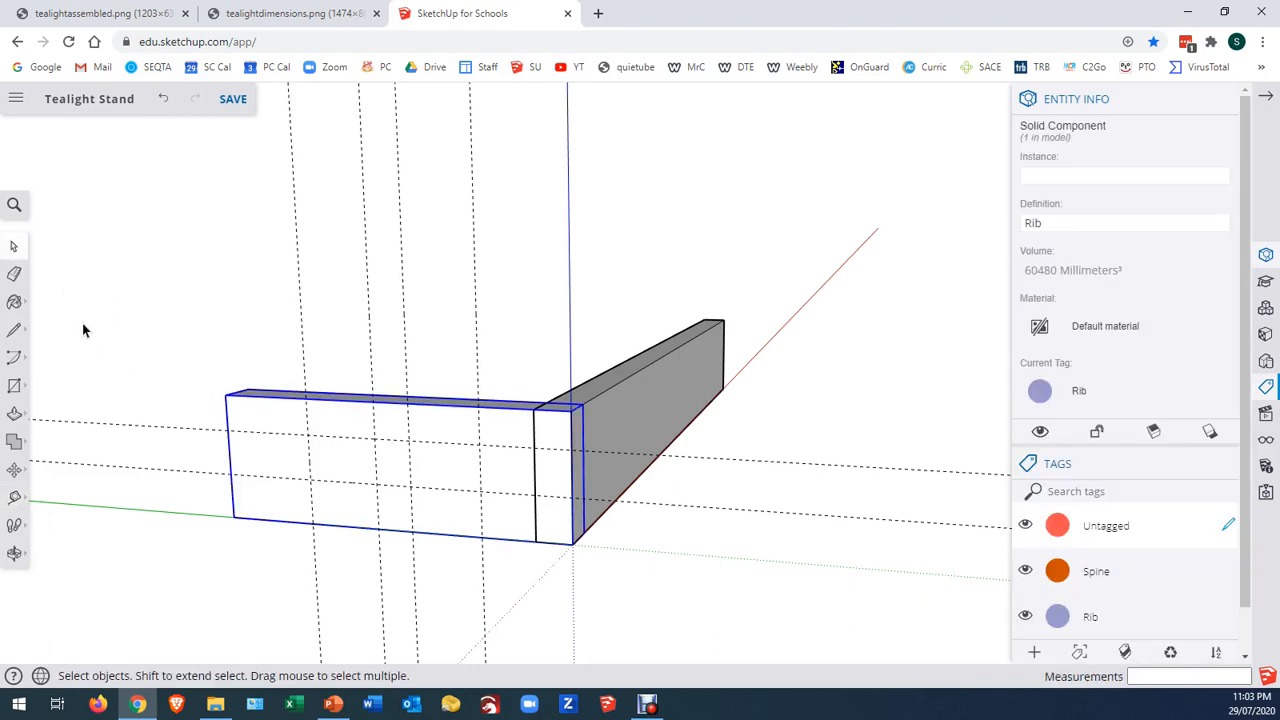
{"action": "double_click", "coordinate": [254, 418]}
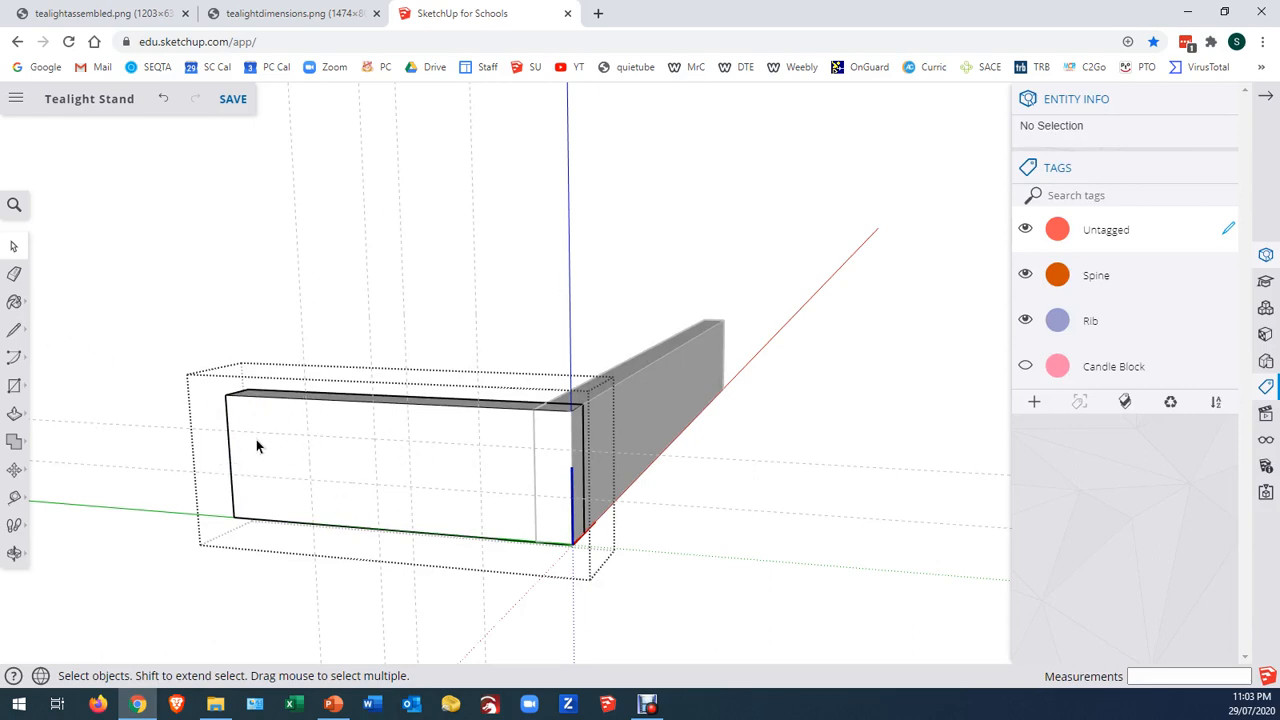
{"action": "left_click", "coordinate": [13, 336]}
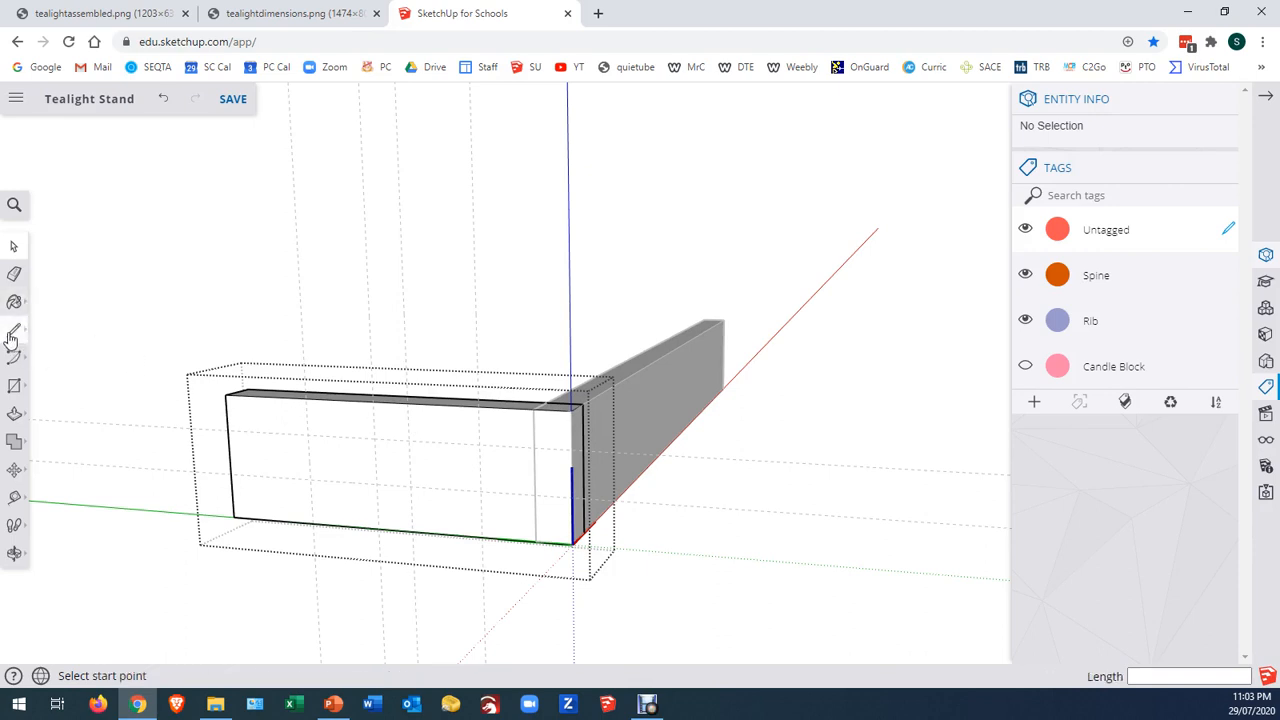
{"action": "left_click", "coordinate": [306, 399]}
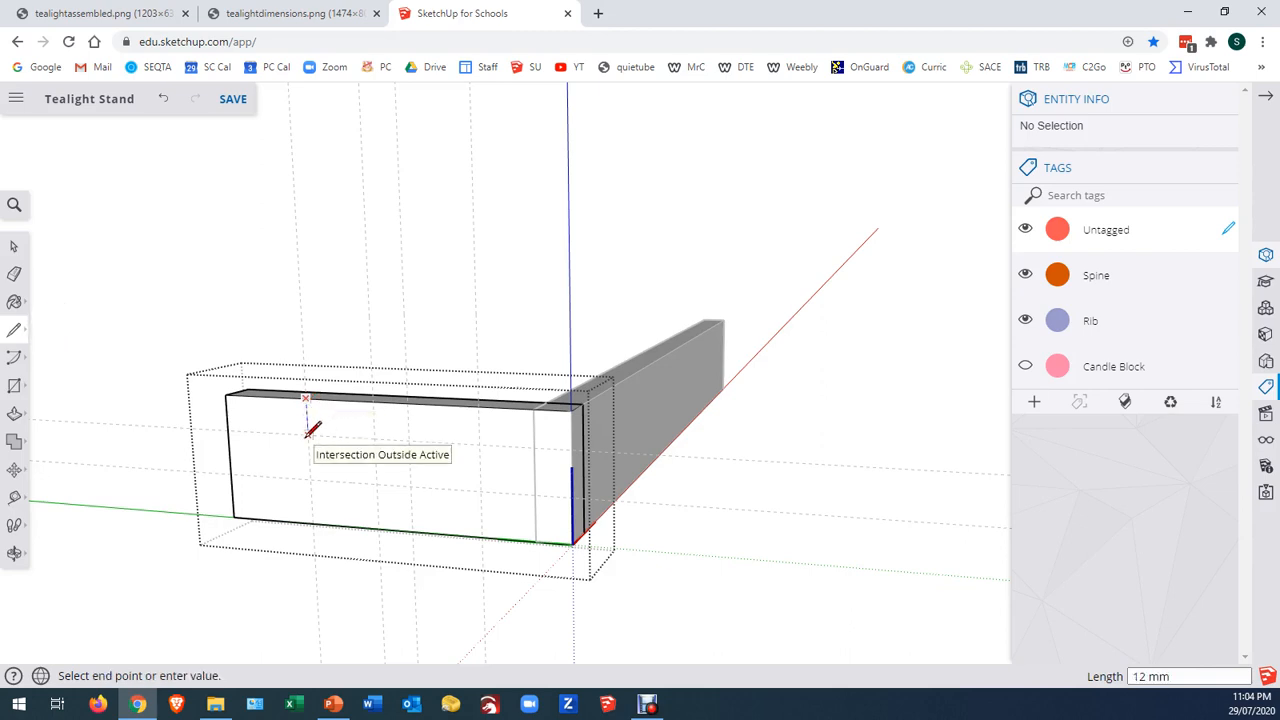
{"action": "left_click", "coordinate": [307, 435]}
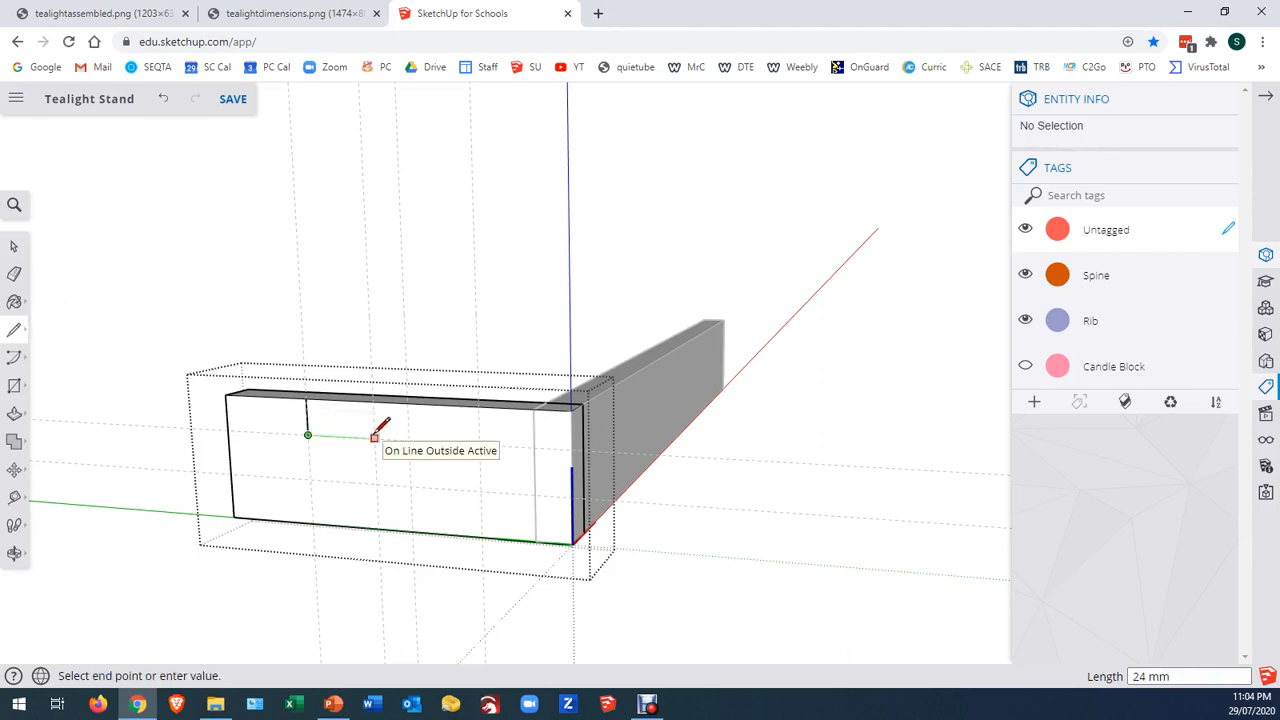
{"action": "left_click", "coordinate": [479, 443]}
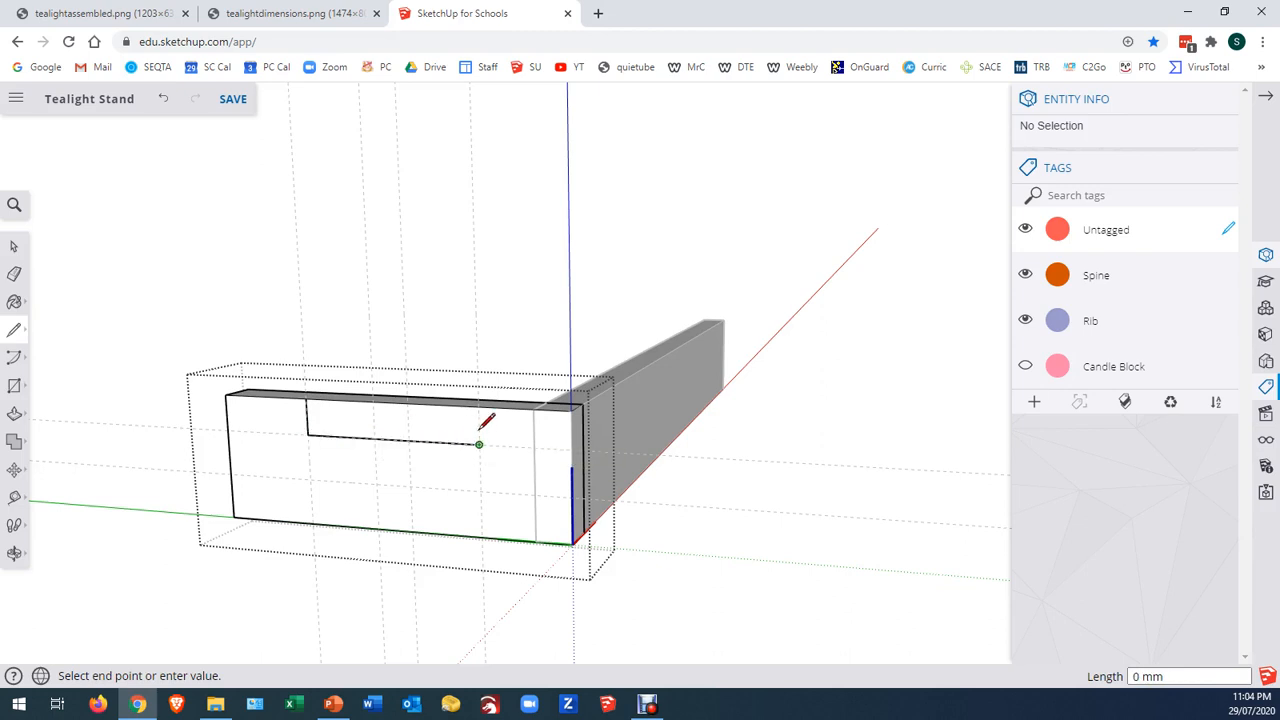
{"action": "left_click", "coordinate": [479, 404]}
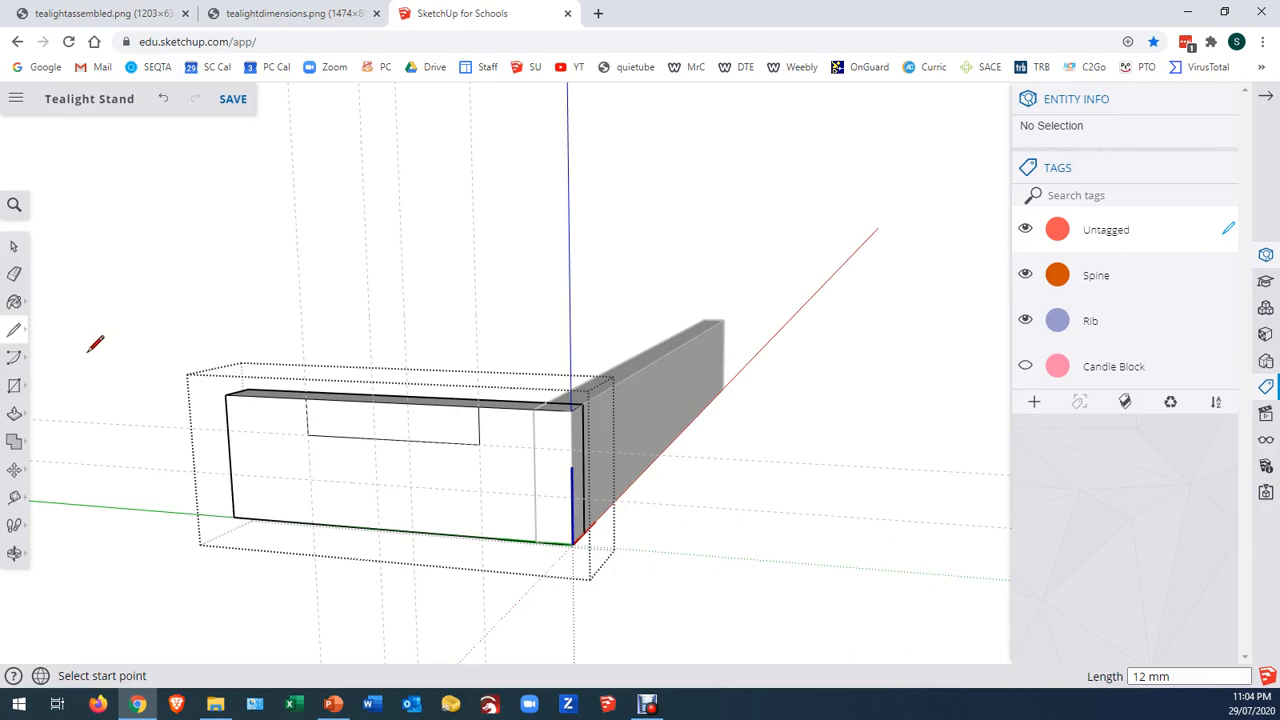
Draw a 12 mm by 15 mm rectangle on the rib's bottom edge between the two closely spaced guides
{"action": "left_click", "coordinate": [14, 385]}
{"action": "left_click", "coordinate": [378, 527]}
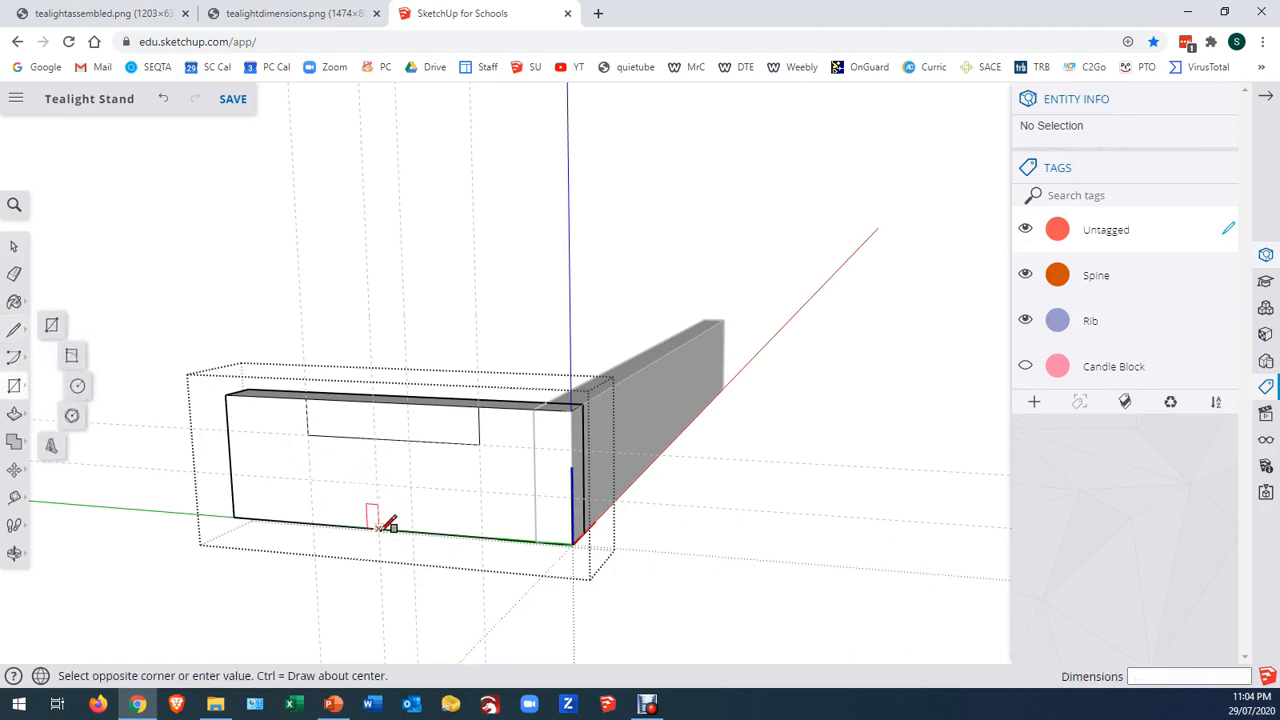
{"action": "left_click", "coordinate": [411, 486]}
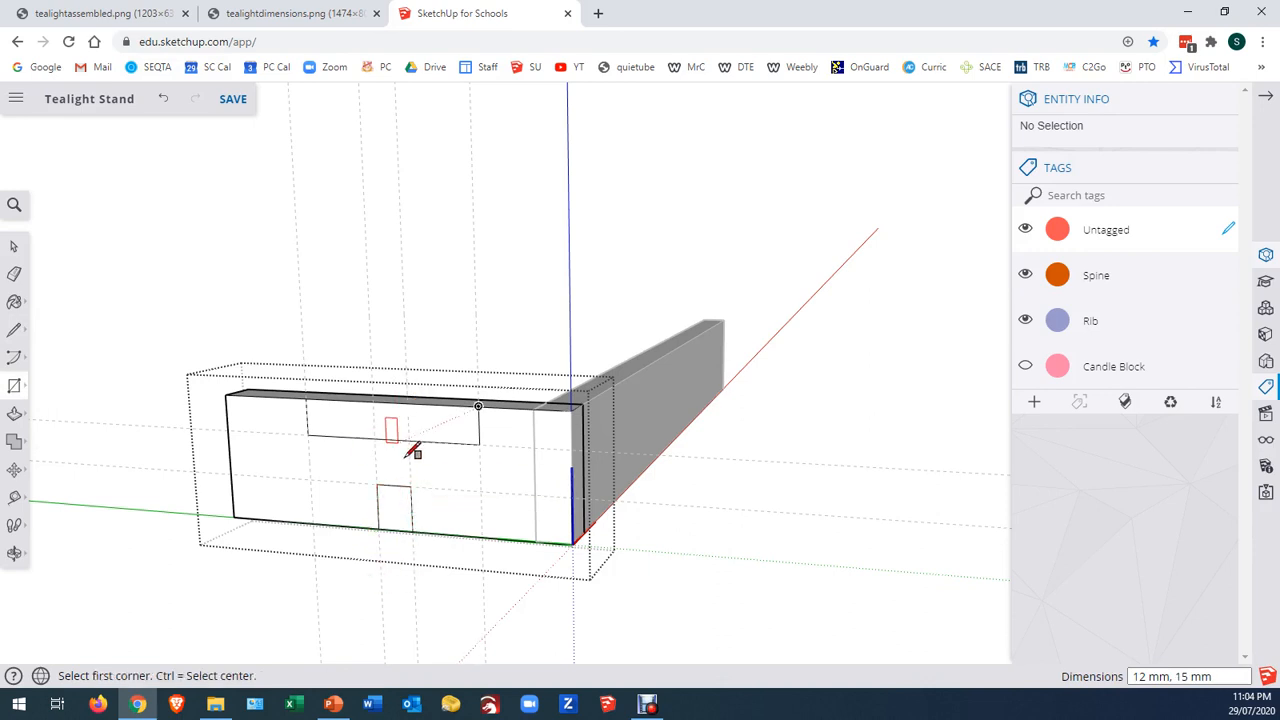
Push the upper notch and the lower slot 12 mm through the rib to cut them out
{"action": "key", "text": "p"}
{"action": "left_click", "coordinate": [440, 423]}
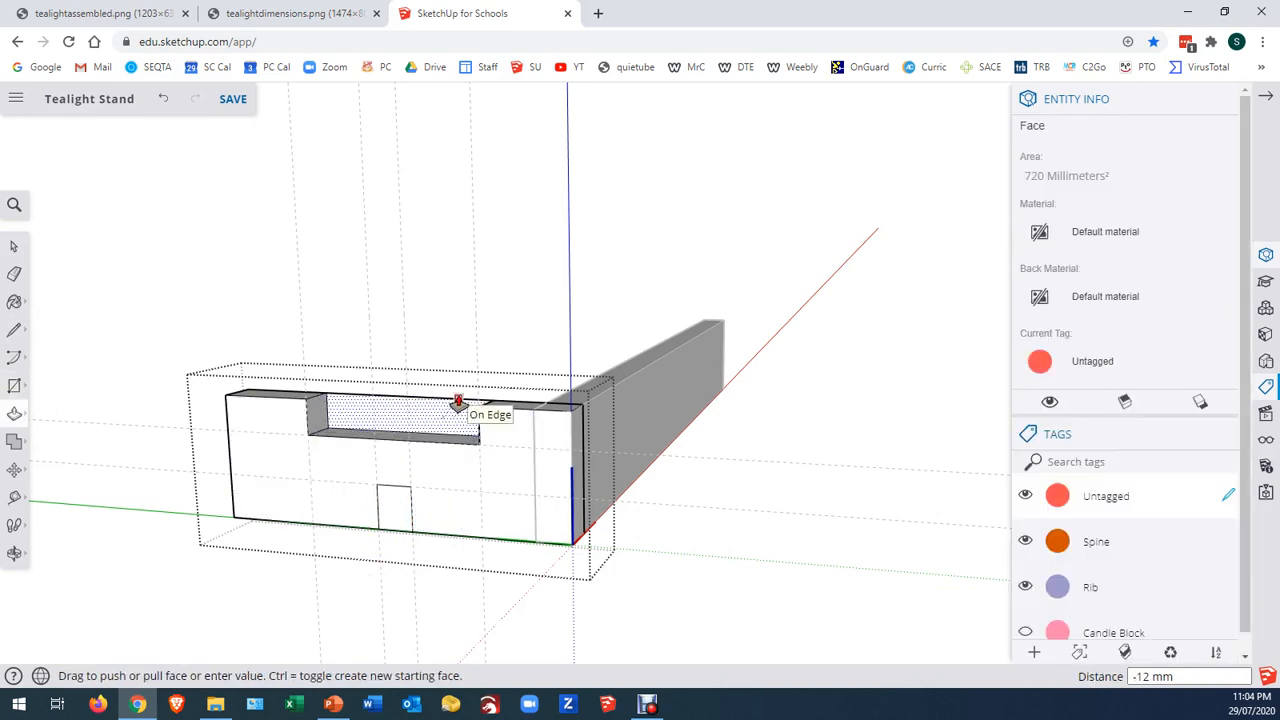
{"action": "left_click", "coordinate": [468, 410]}
{"action": "left_click", "coordinate": [386, 527]}
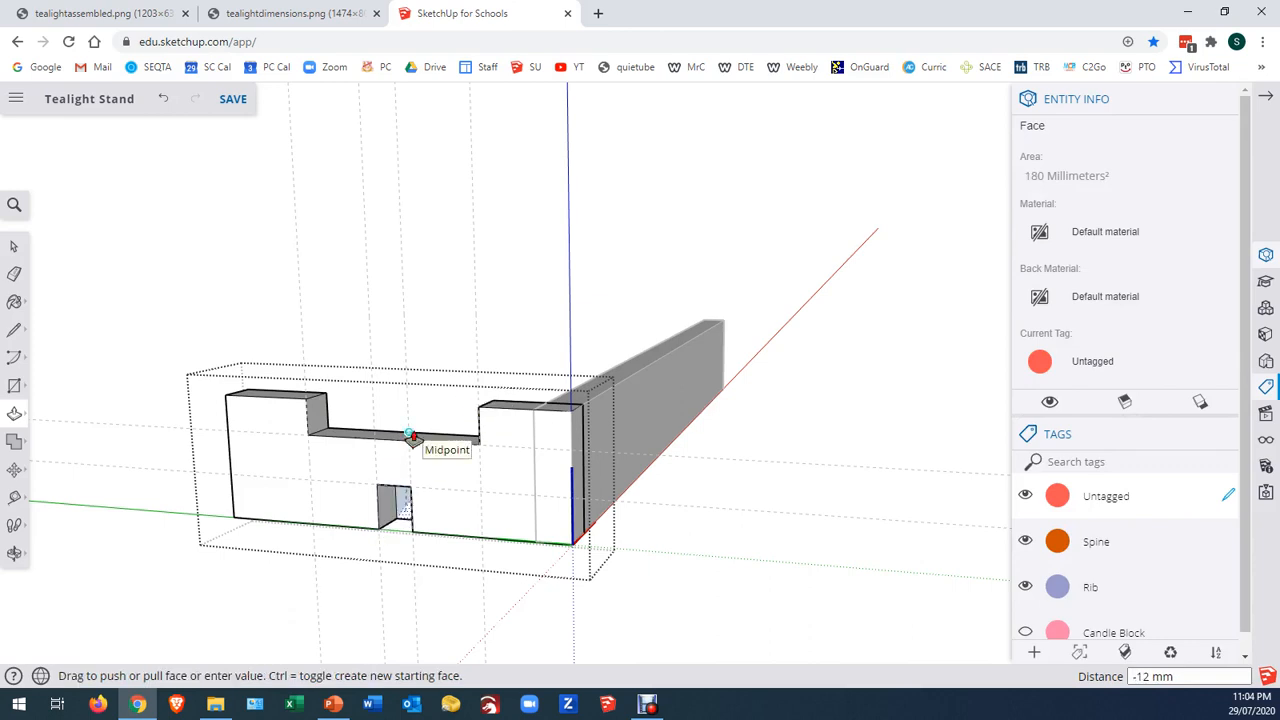
{"action": "left_click", "coordinate": [414, 437]}
Leave the rib component and erase the four vertical guides
{"action": "left_click", "coordinate": [14, 246]}
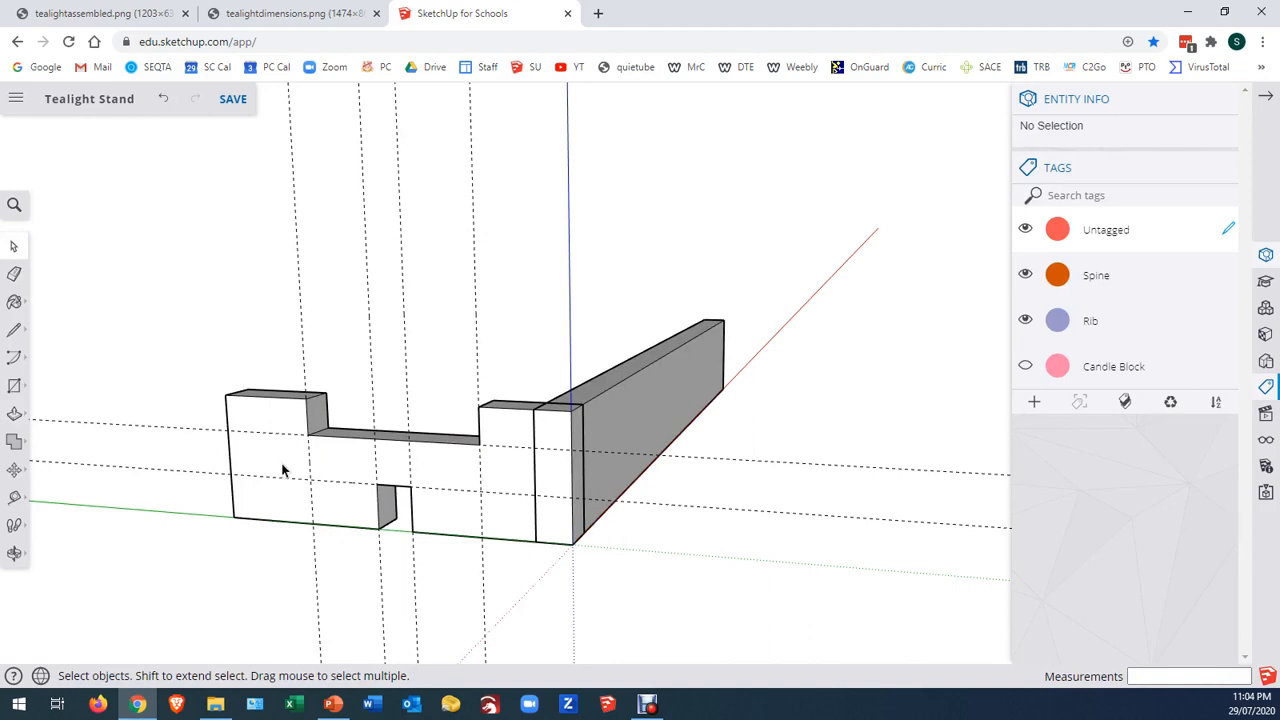
{"action": "key", "text": "e"}
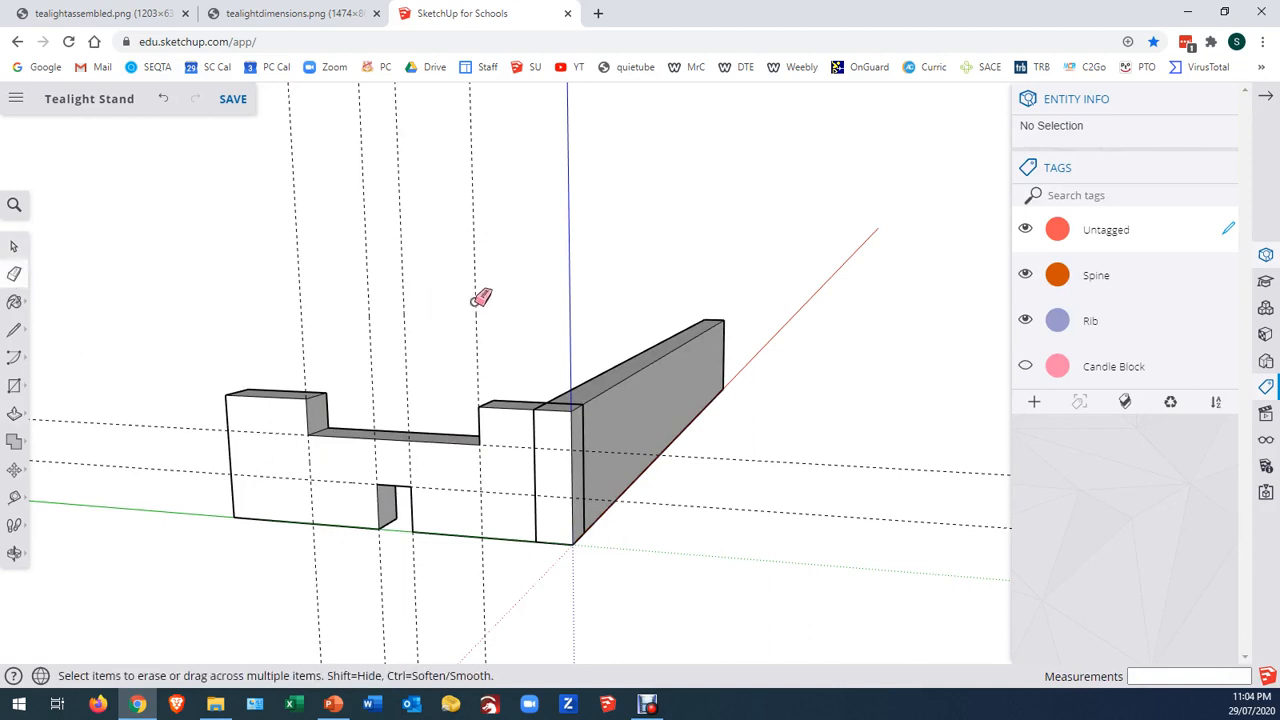
{"action": "left_click_drag", "start_coordinate": [376, 301], "coordinate": [284, 301]}
Place horizontal guides on the spine's outer long face, 15 mm and 30 mm above its bottom edge
{"action": "key", "text": "t"}
{"action": "left_click", "coordinate": [785, 595]}
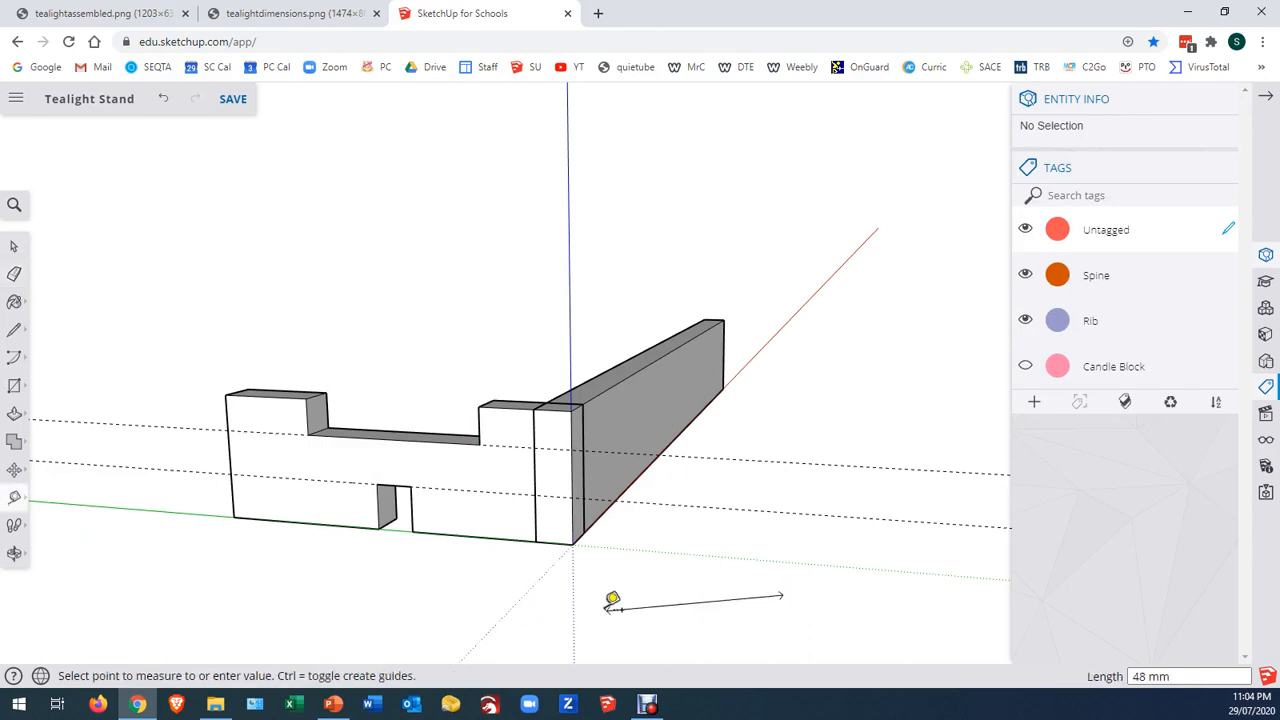
{"action": "left_click", "coordinate": [627, 601]}
{"action": "middle_click_drag", "start_coordinate": [746, 603], "coordinate": [449, 603]}
{"action": "left_click", "coordinate": [670, 466]}
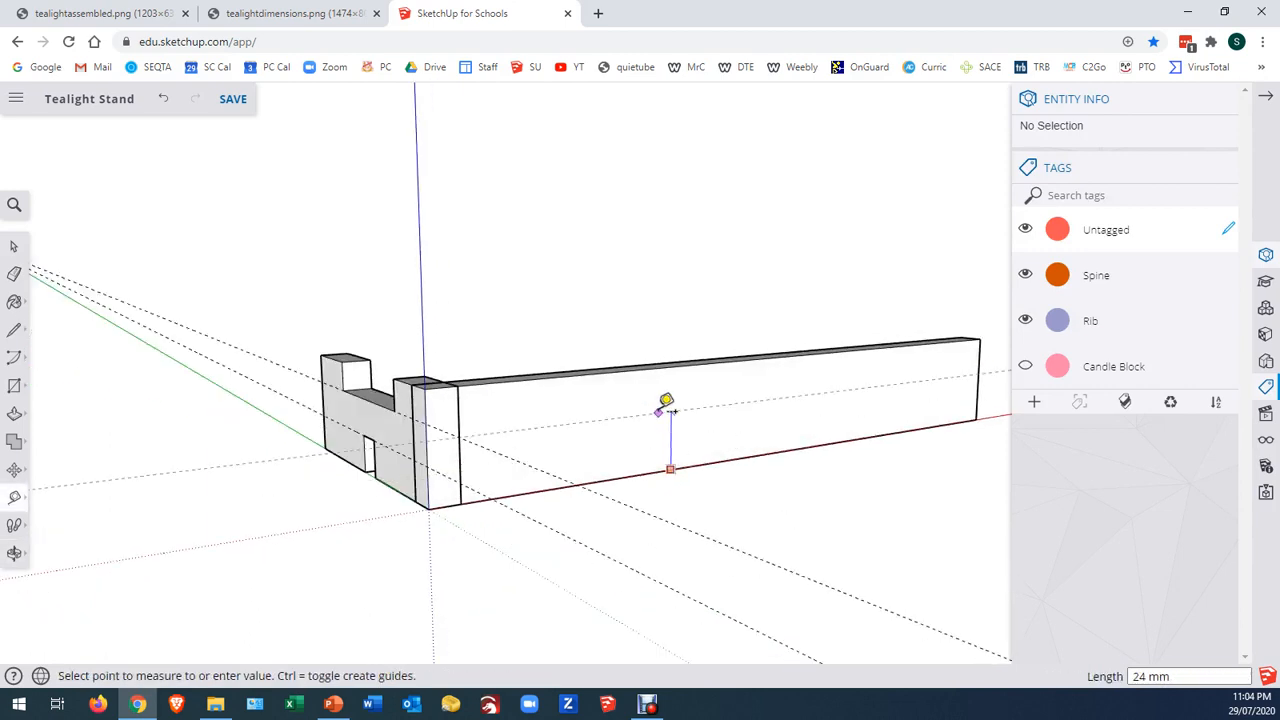
{"action": "left_click", "coordinate": [430, 466]}
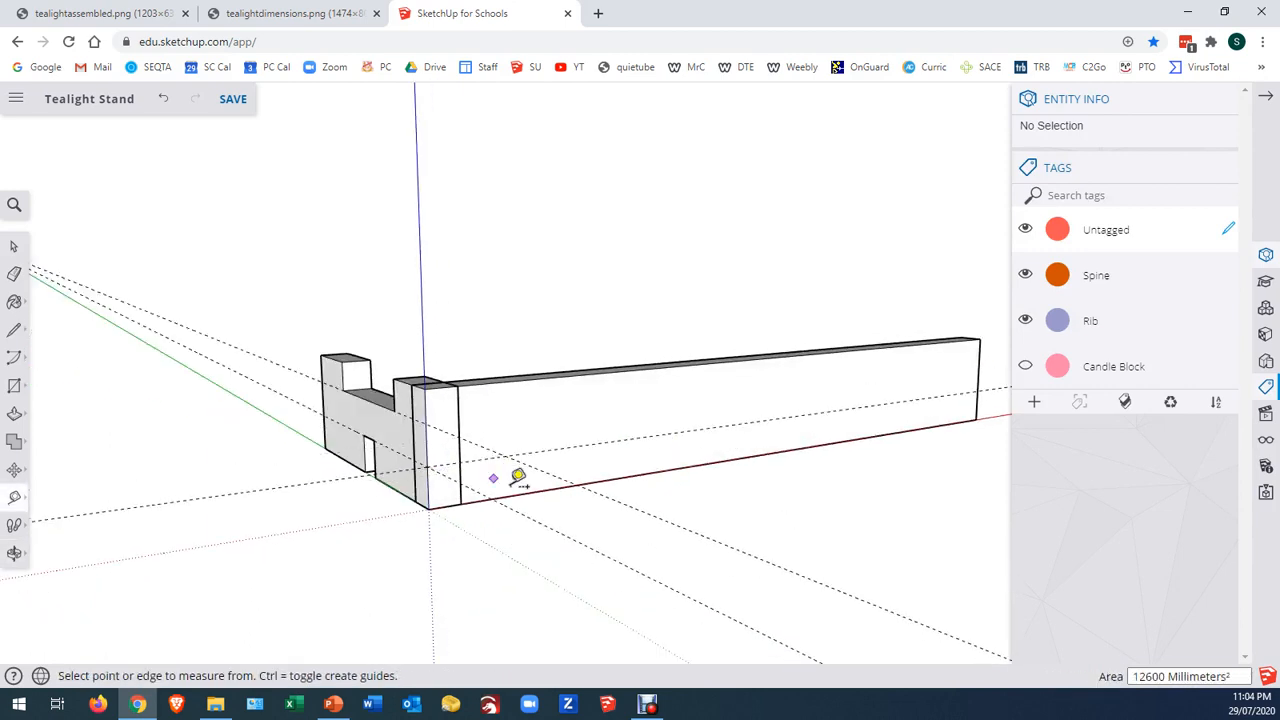
{"action": "left_click", "coordinate": [538, 490]}
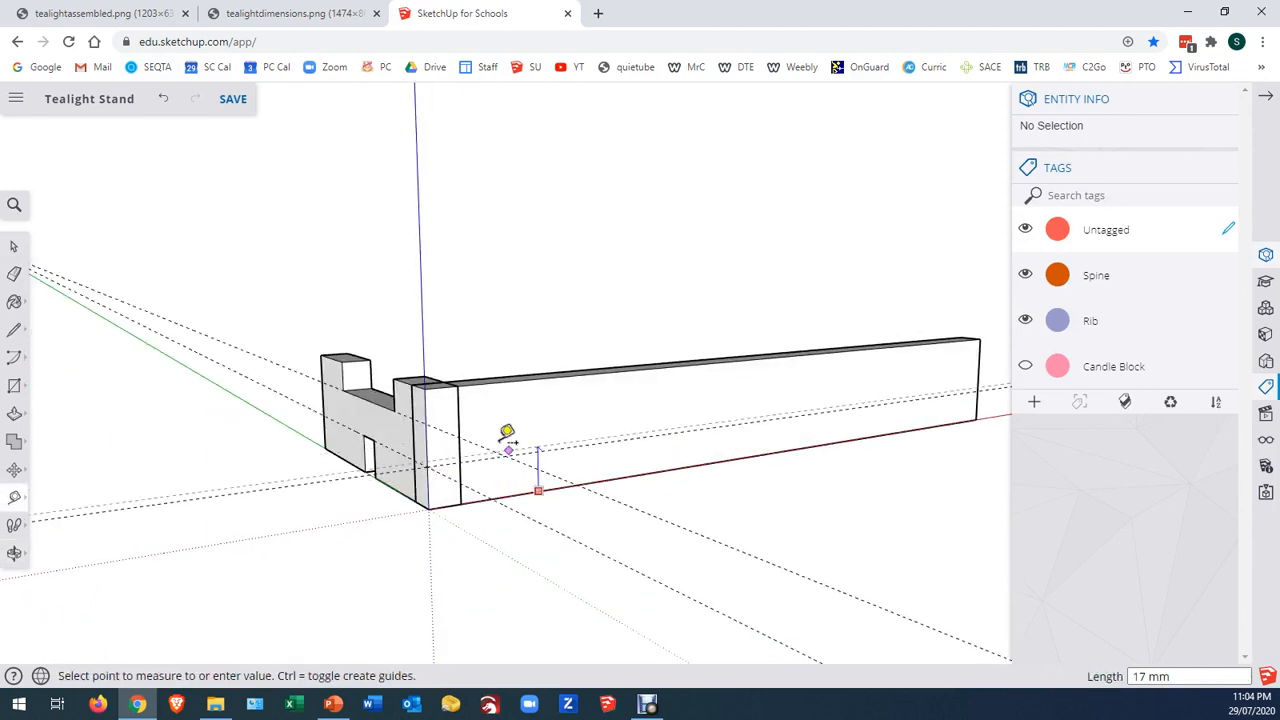
{"action": "left_click", "coordinate": [436, 406]}
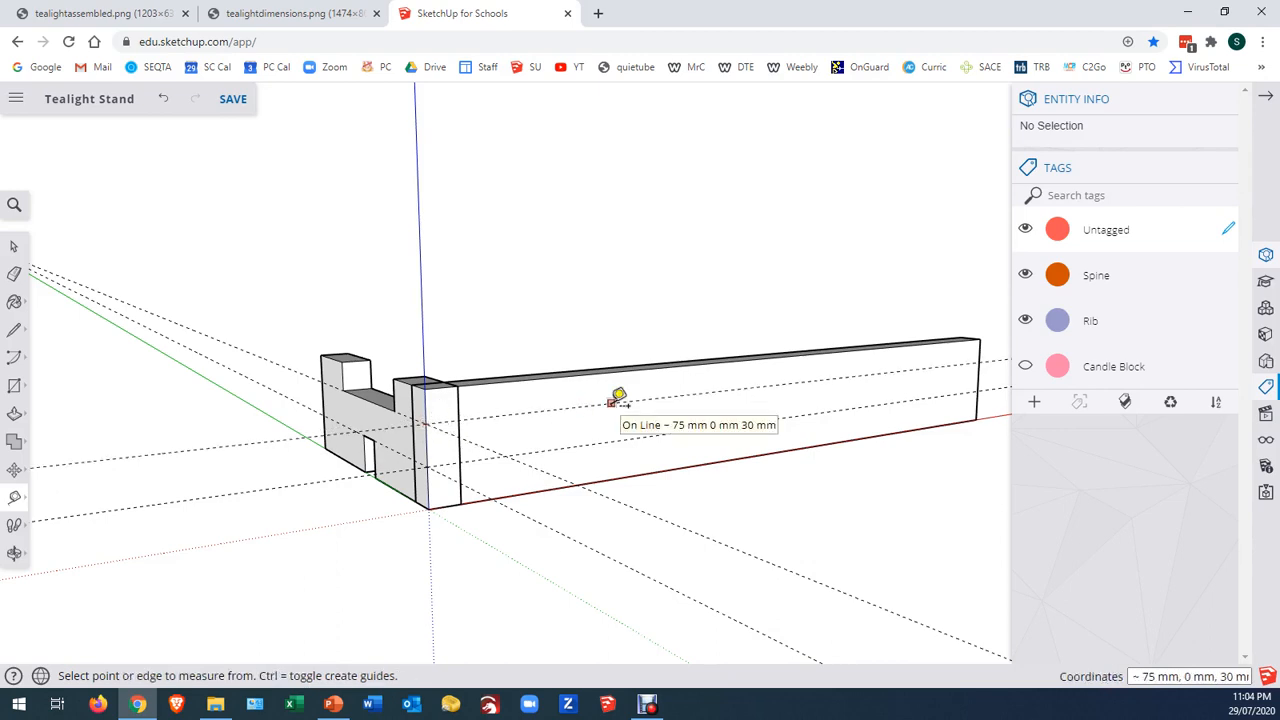
Erase the rib's remaining horizontal guides and hide the Rib tag
{"action": "left_click", "coordinate": [14, 273]}
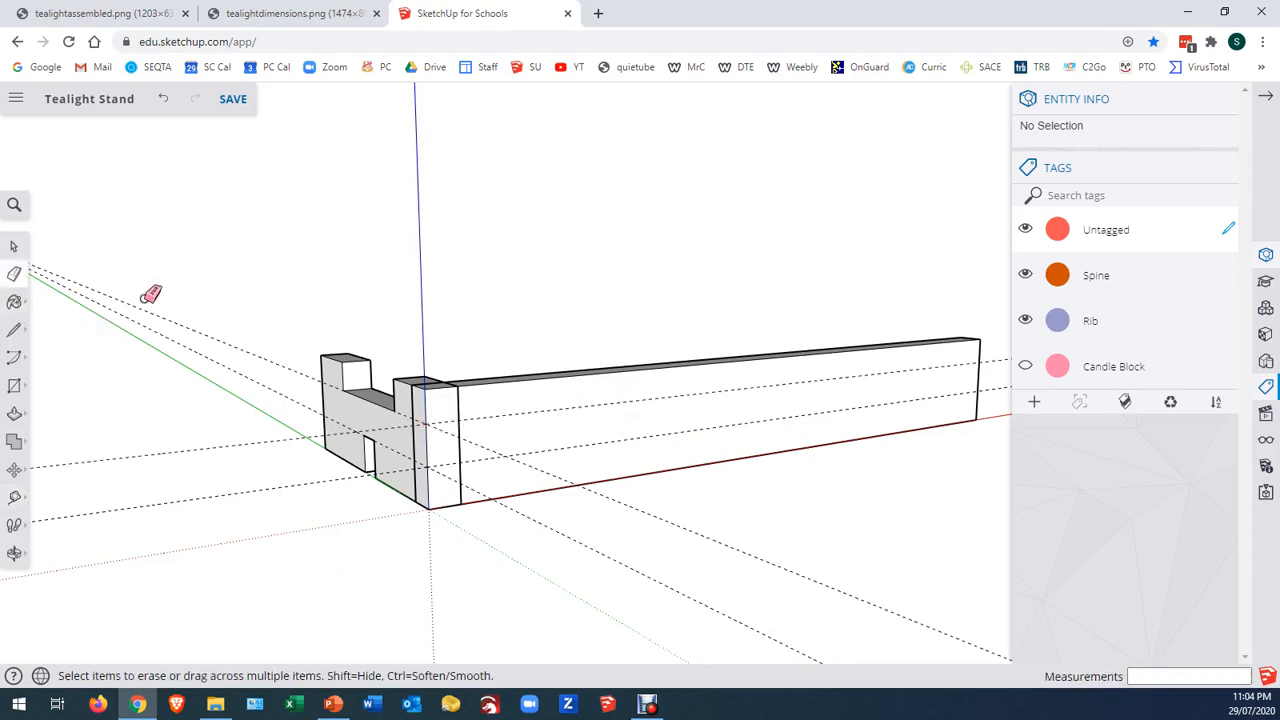
{"action": "left_click_drag", "start_coordinate": [150, 294], "coordinate": [150, 333]}
{"action": "left_click", "coordinate": [1025, 320]}
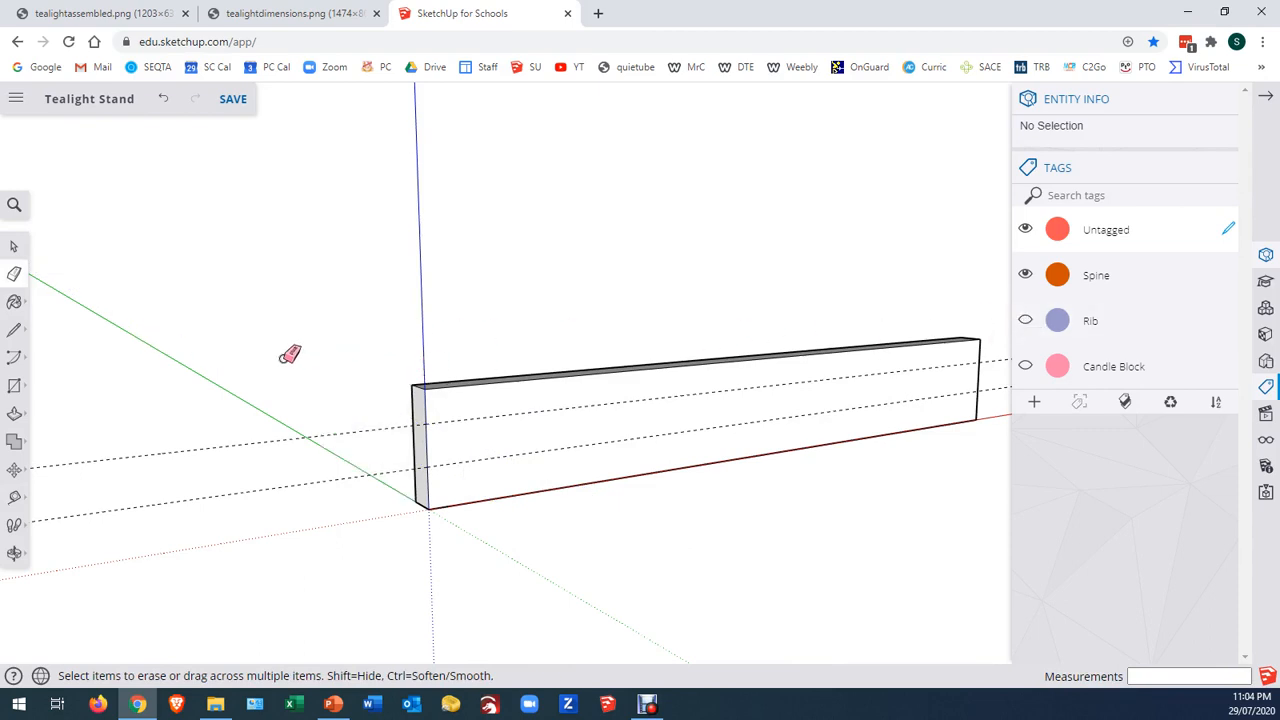
Place a vertical guide 30 mm from the spine's end edge at the origin, and a second one 60 mm beyond it
{"action": "key", "text": "t"}
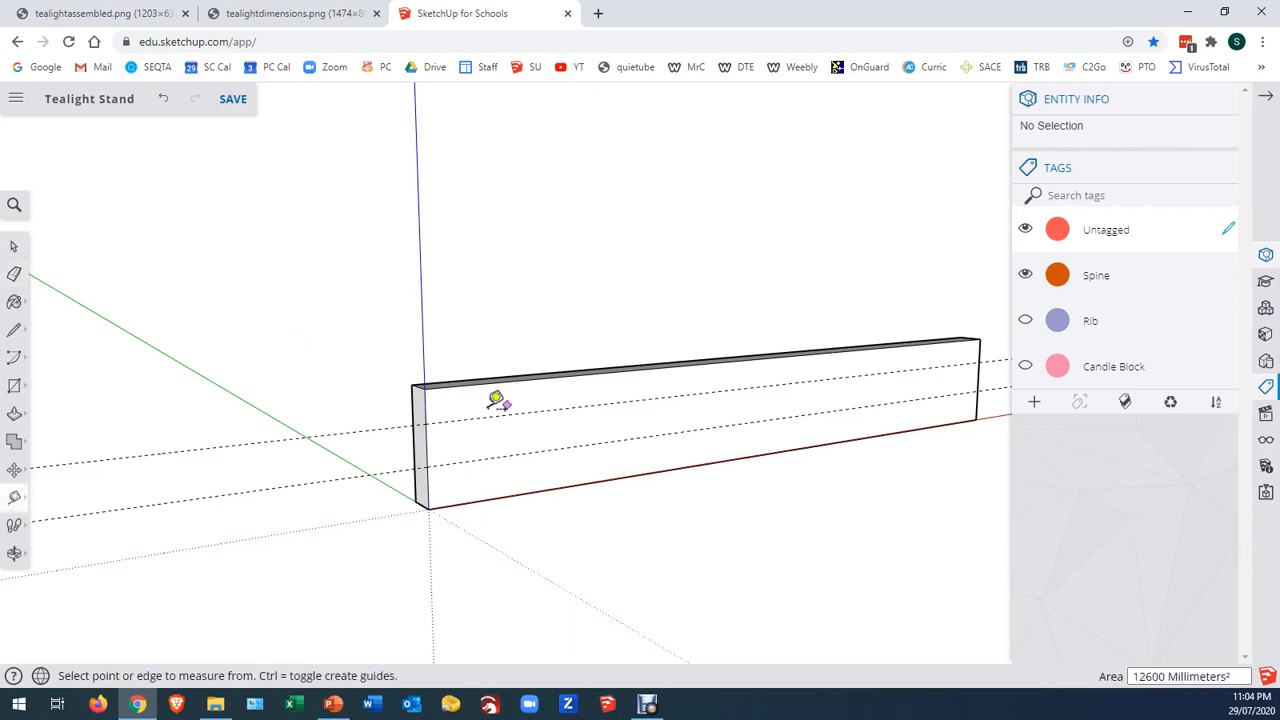
{"action": "left_click", "coordinate": [425, 413]}
{"action": "left_click", "coordinate": [508, 403]}
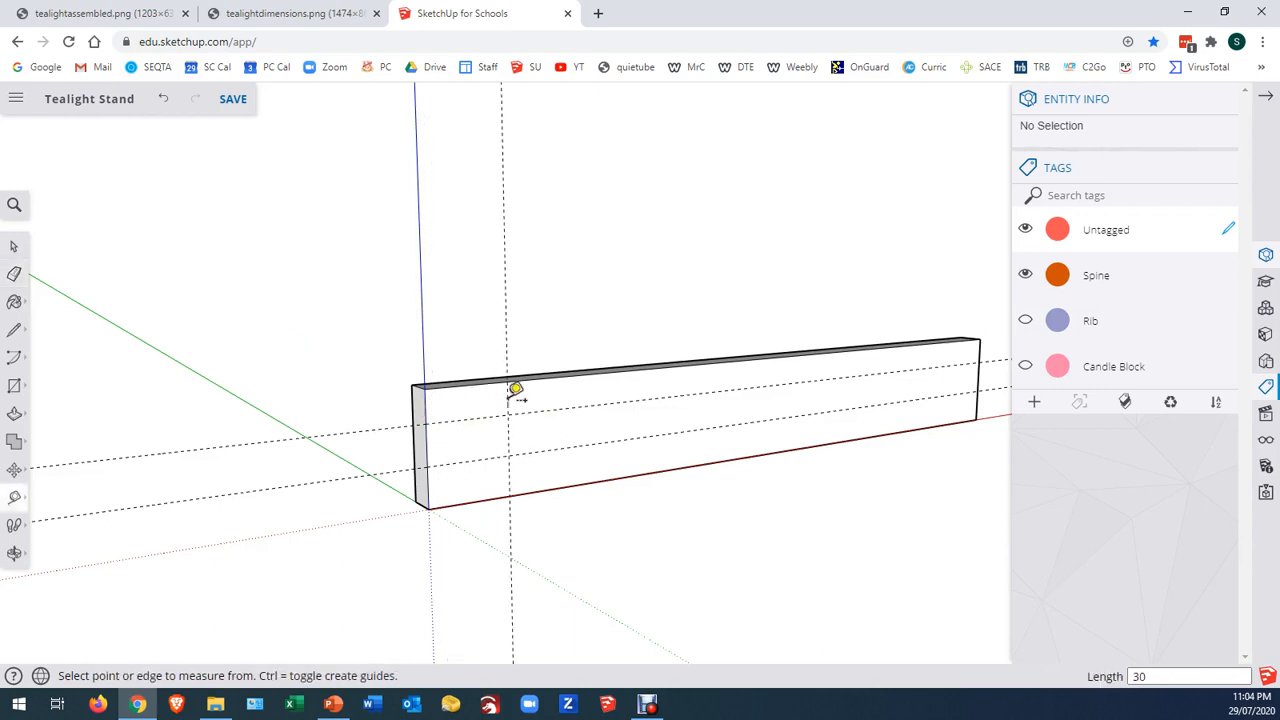
{"action": "left_click", "coordinate": [504, 401]}
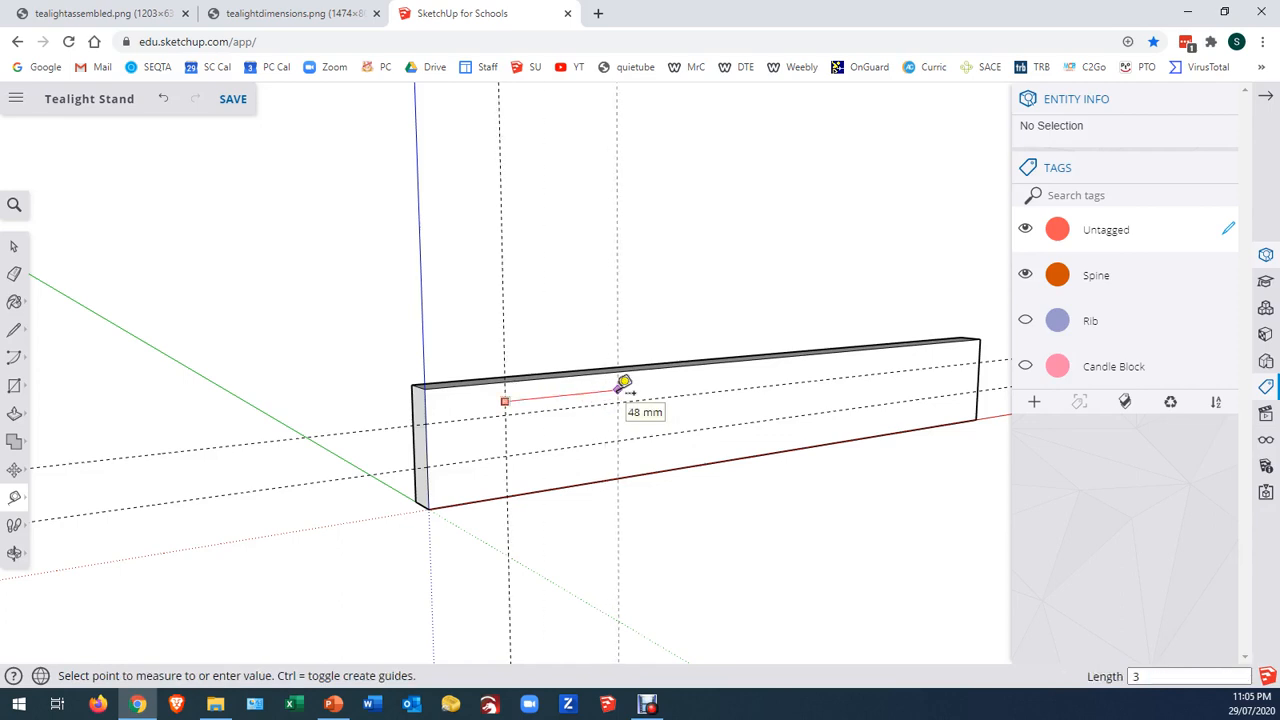
{"action": "left_click", "coordinate": [624, 384]}
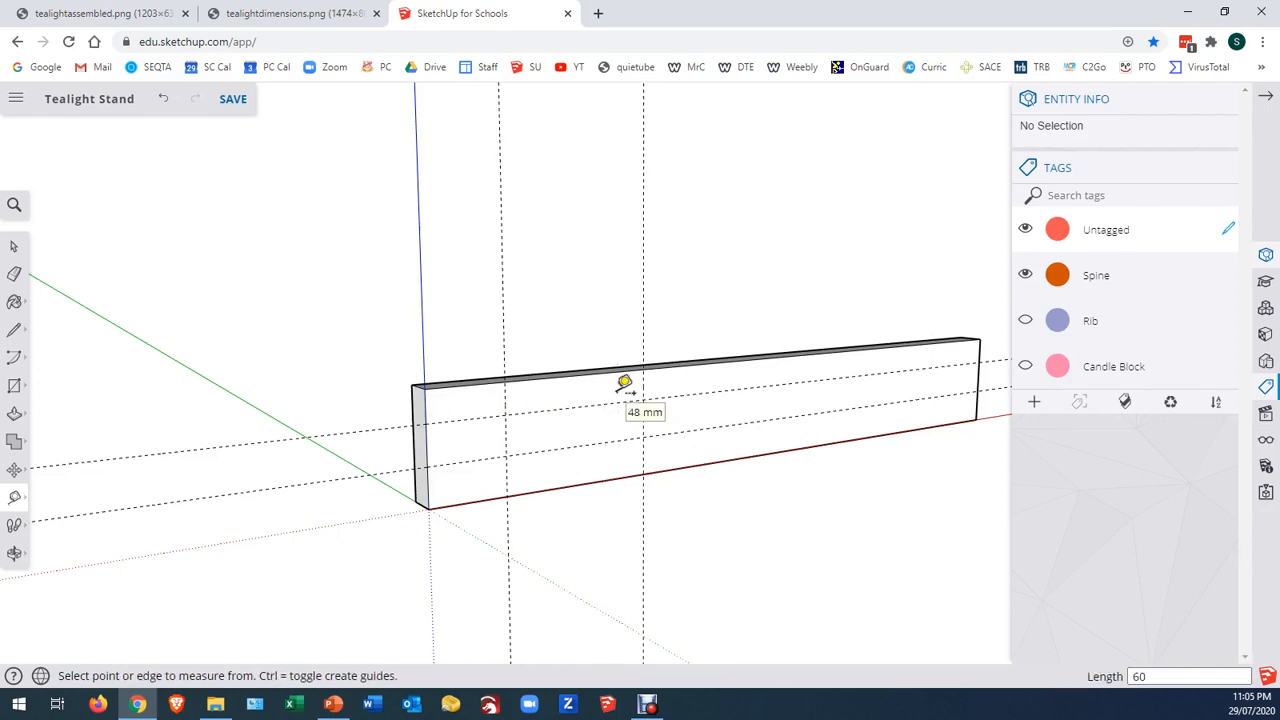
Add two closely spaced vertical guides around the middle of the spine's 60 mm guide span, and another beyond the span's far guide
{"action": "left_click", "coordinate": [504, 399]}
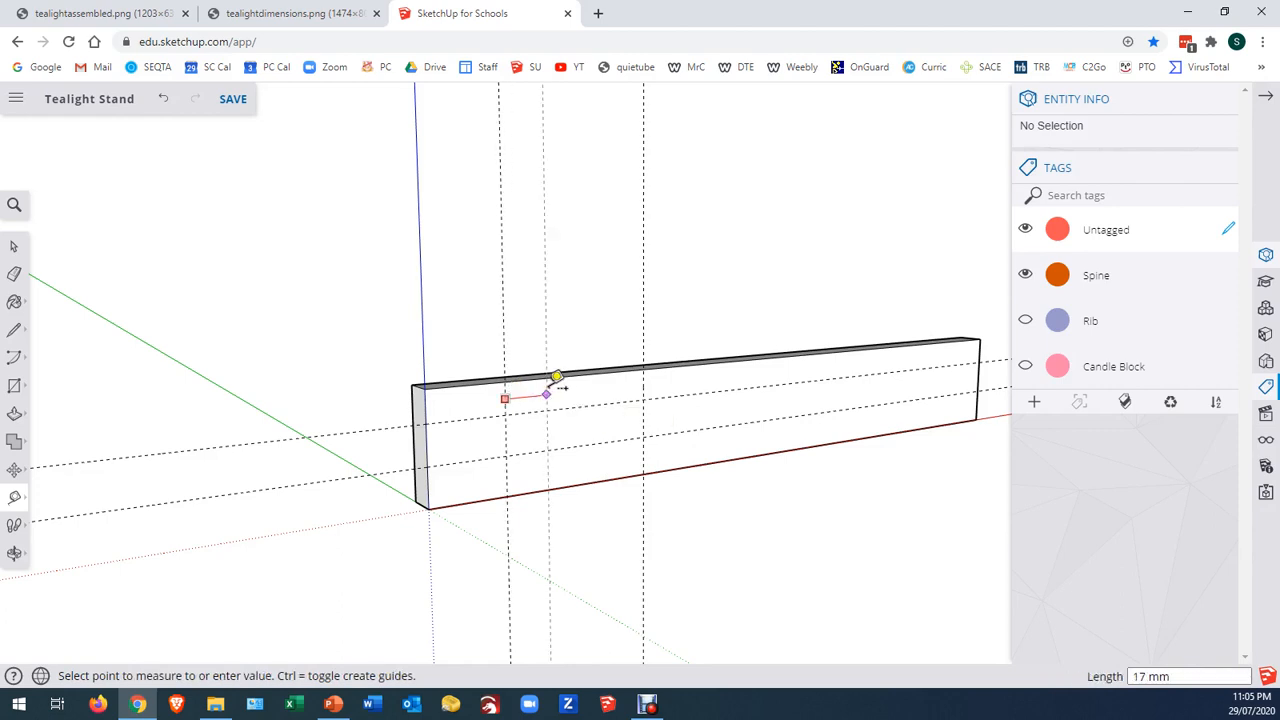
{"action": "left_click", "coordinate": [556, 377]}
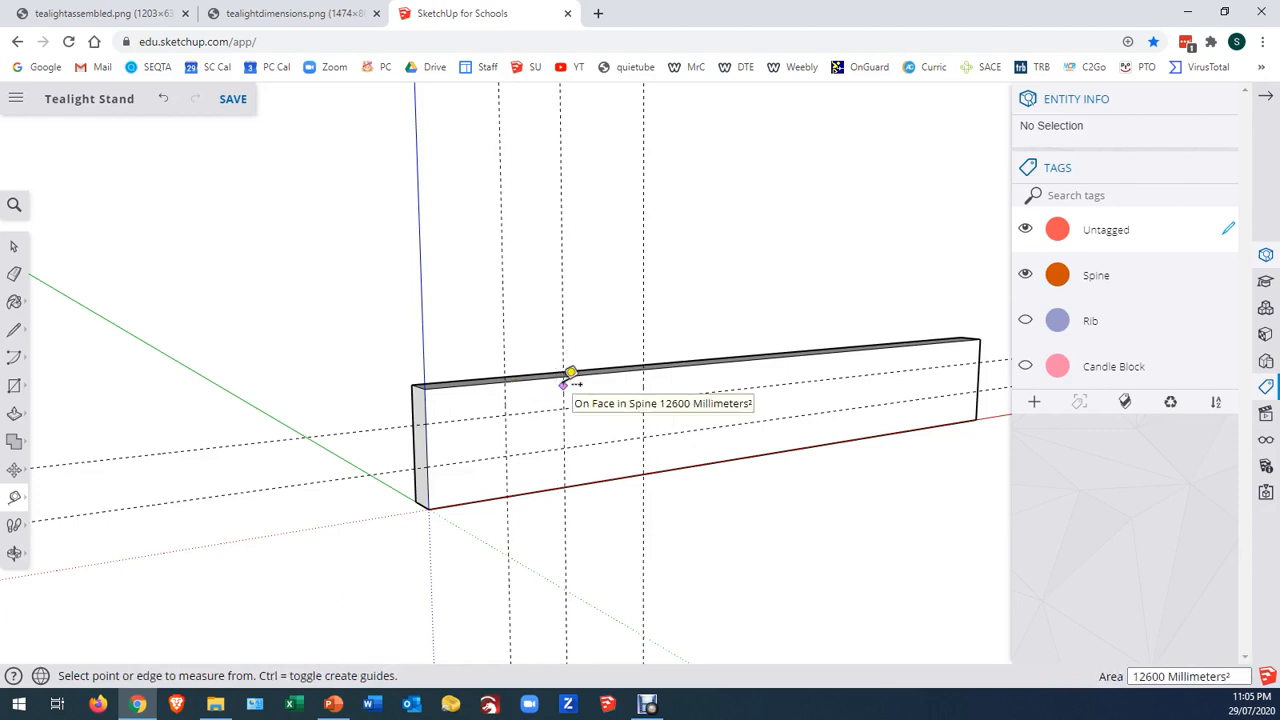
{"action": "left_click", "coordinate": [564, 385]}
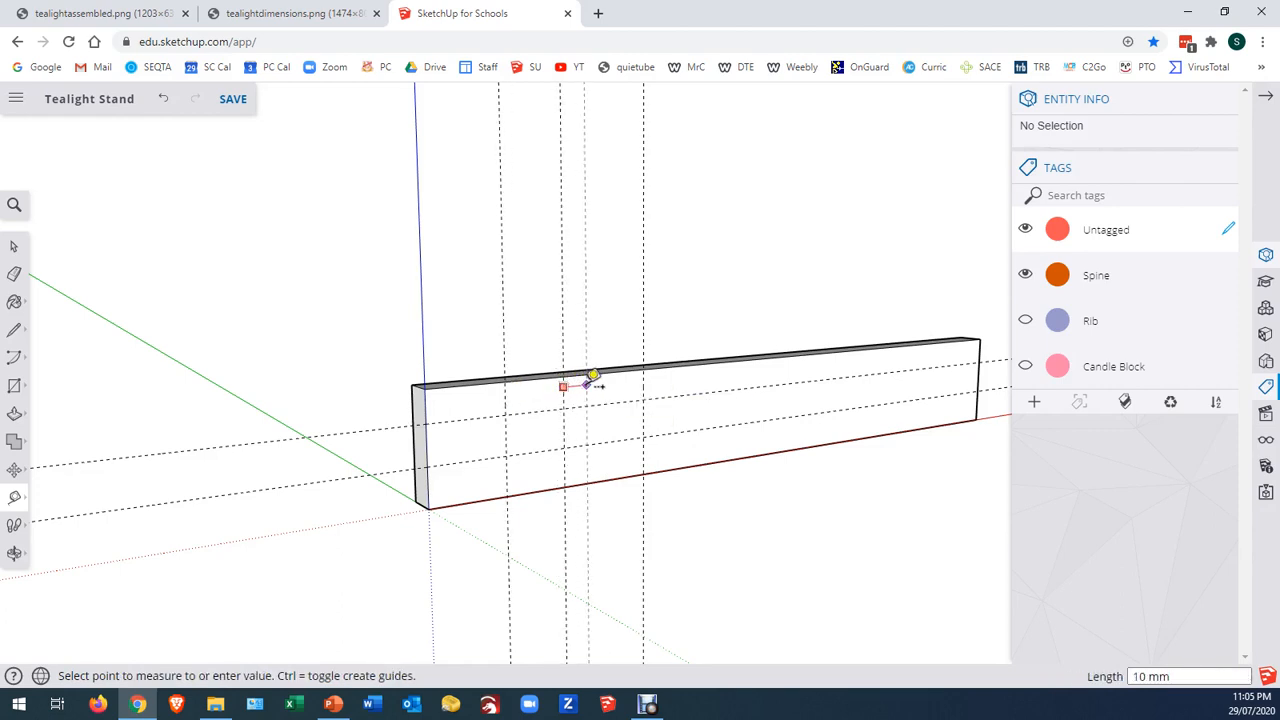
{"action": "left_click", "coordinate": [593, 378]}
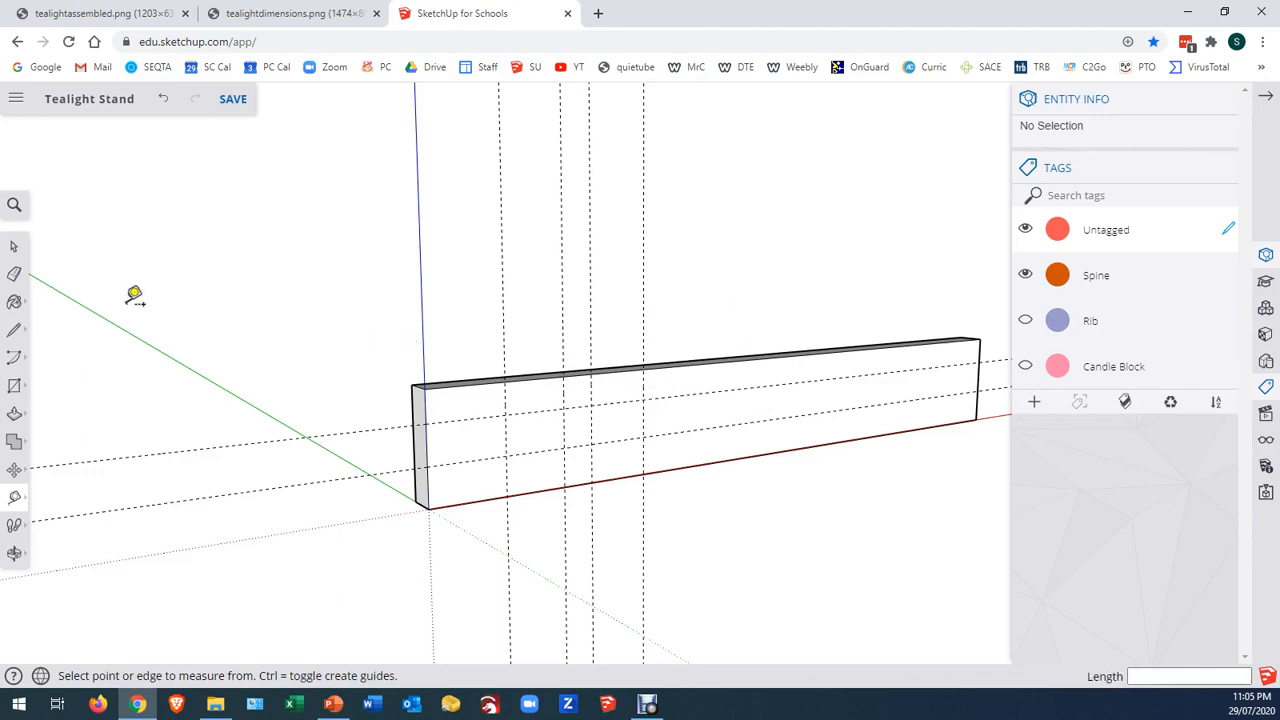
{"action": "left_click", "coordinate": [643, 388]}
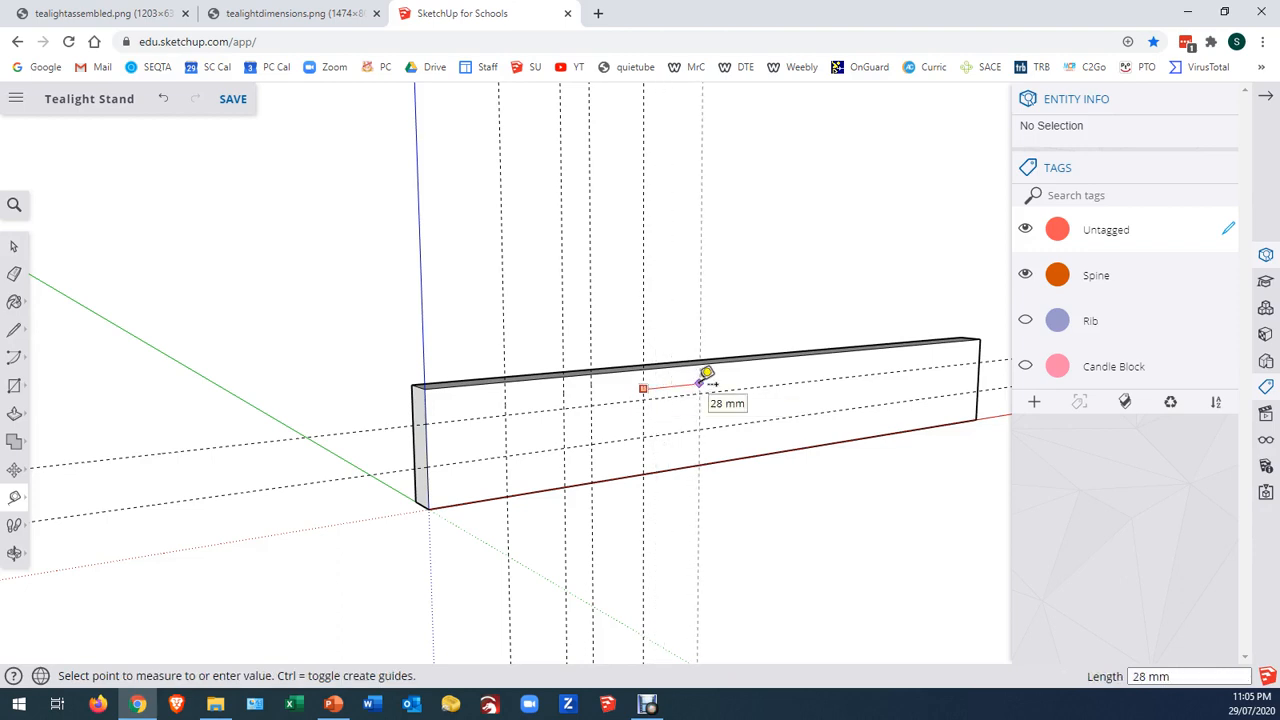
{"action": "left_click", "coordinate": [703, 376]}
{"action": "key", "text": "Return"}
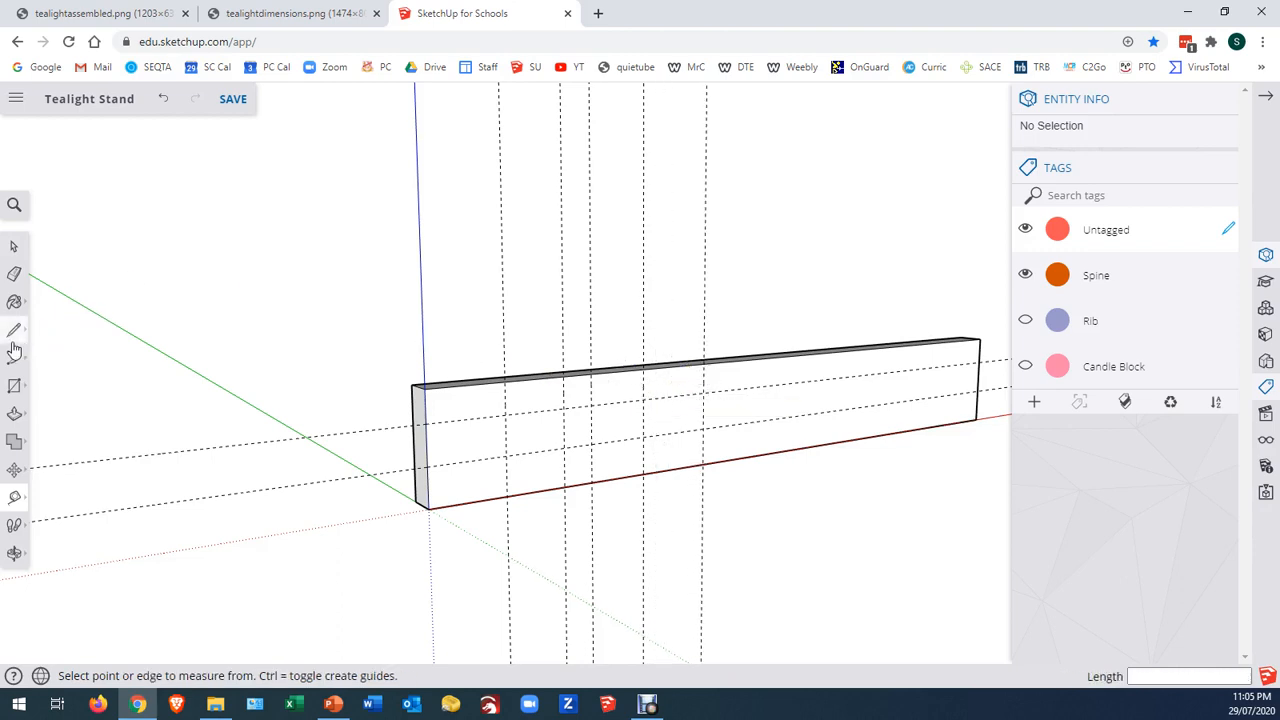
Inside the spine component, trace a T-shaped outline along the guides from the upper edge, with 24 mm arms 12 mm deep and a stem 15 mm deeper
{"action": "left_click", "coordinate": [14, 246]}
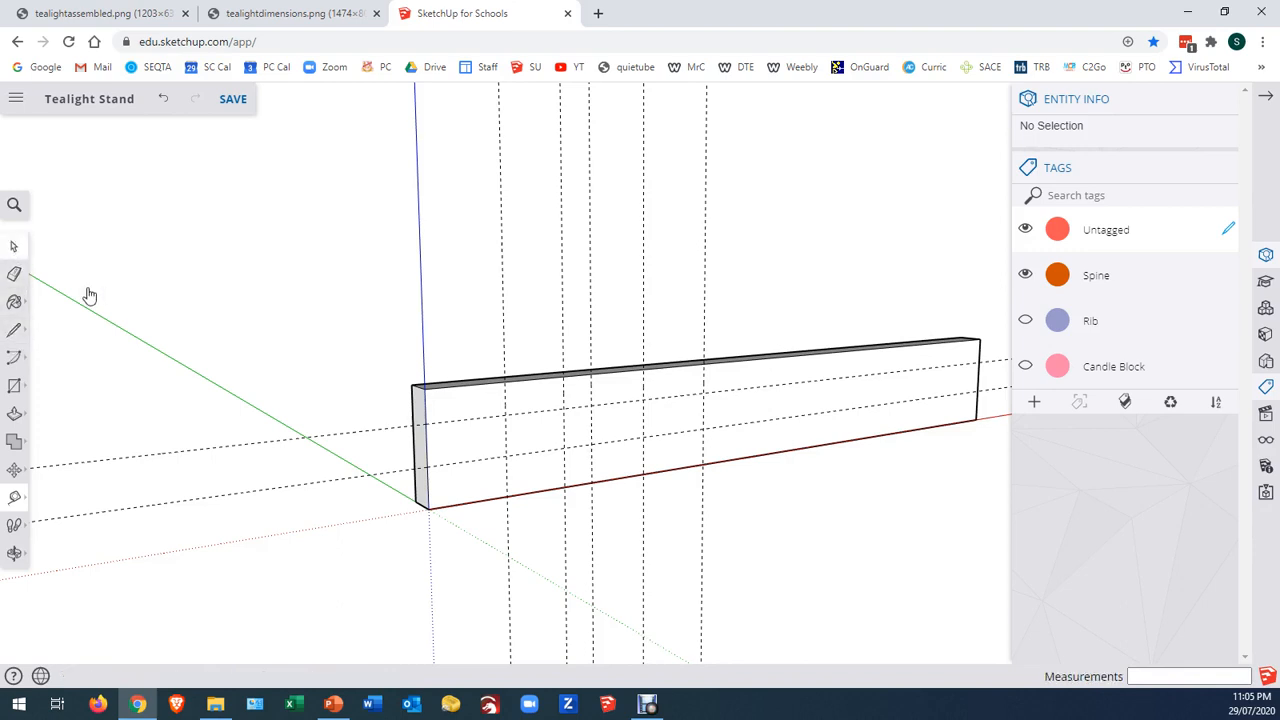
{"action": "double_click", "coordinate": [453, 417]}
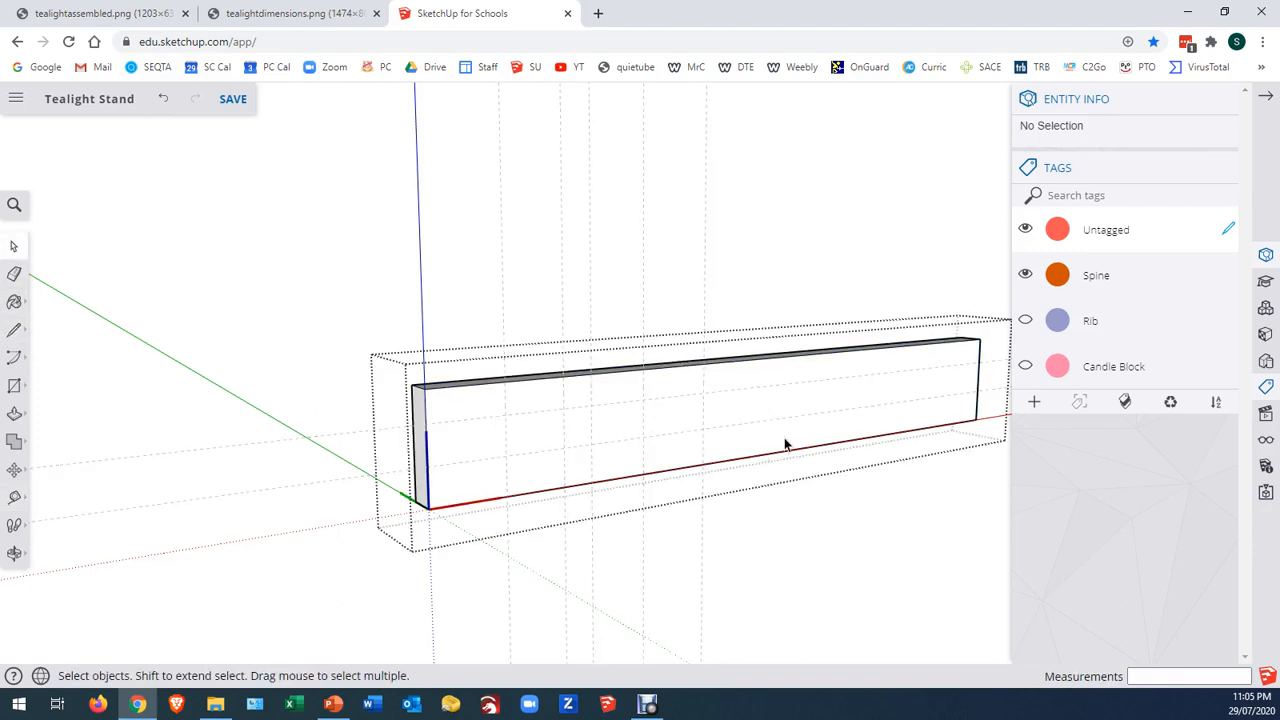
{"action": "scroll", "coordinate": [788, 436], "scroll_direction": "up", "scroll_amount": 4}
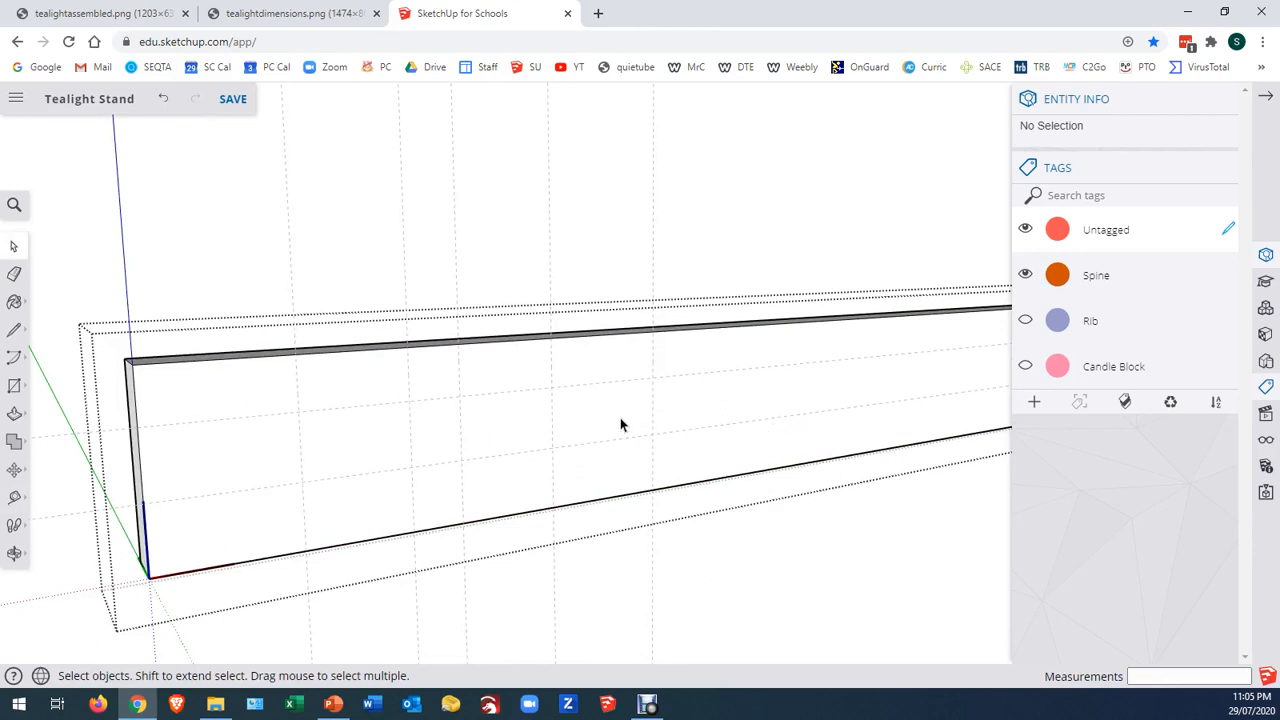
{"action": "left_click", "coordinate": [14, 329]}
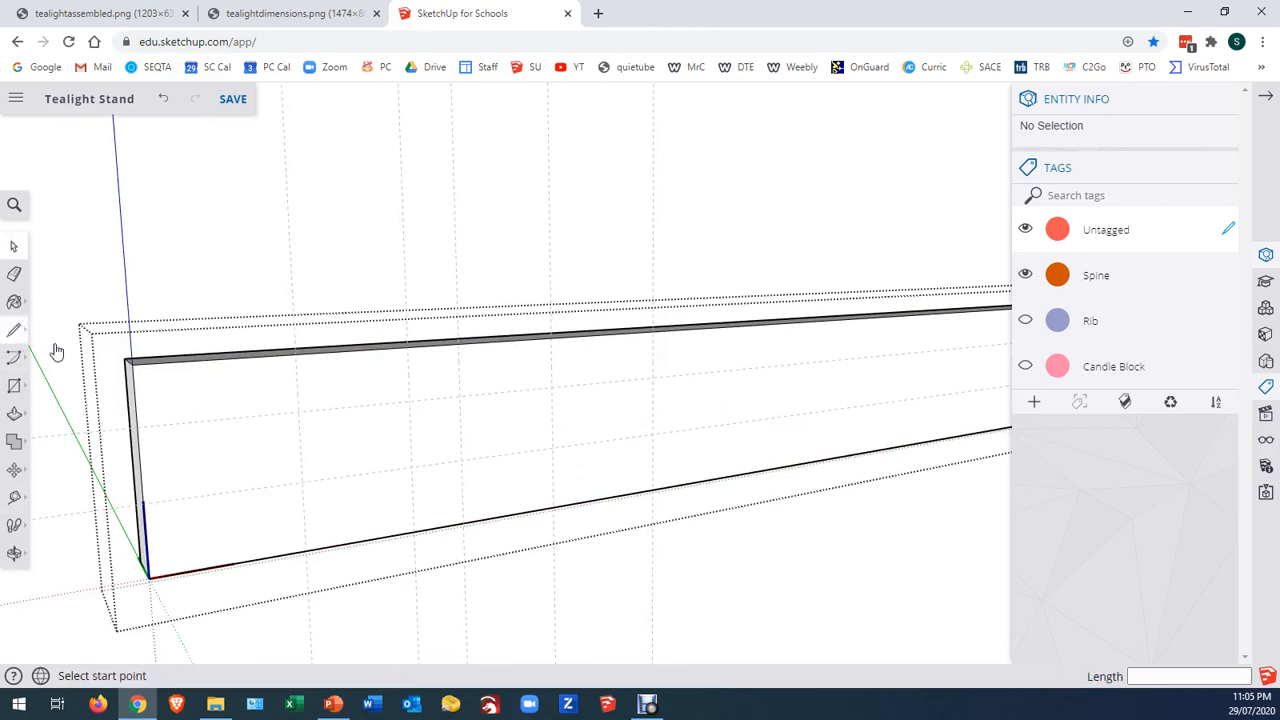
{"action": "left_click", "coordinate": [296, 354]}
{"action": "left_click", "coordinate": [298, 411]}
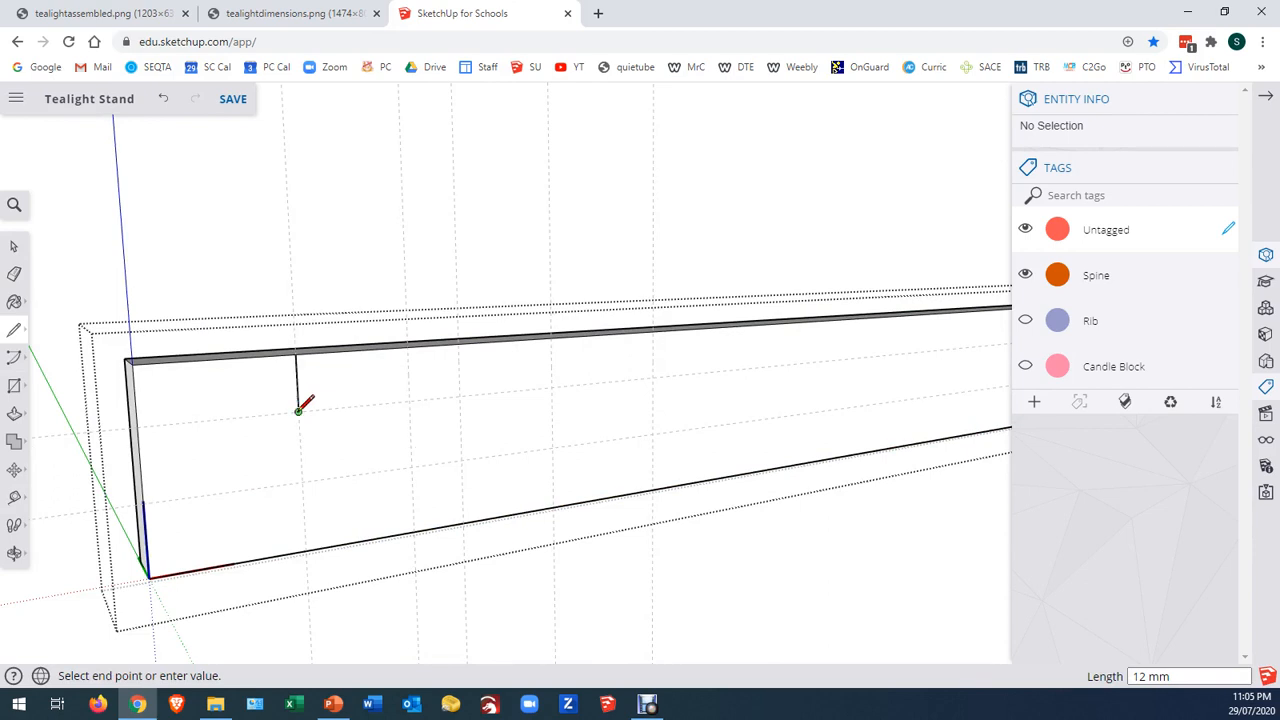
{"action": "left_click", "coordinate": [408, 401]}
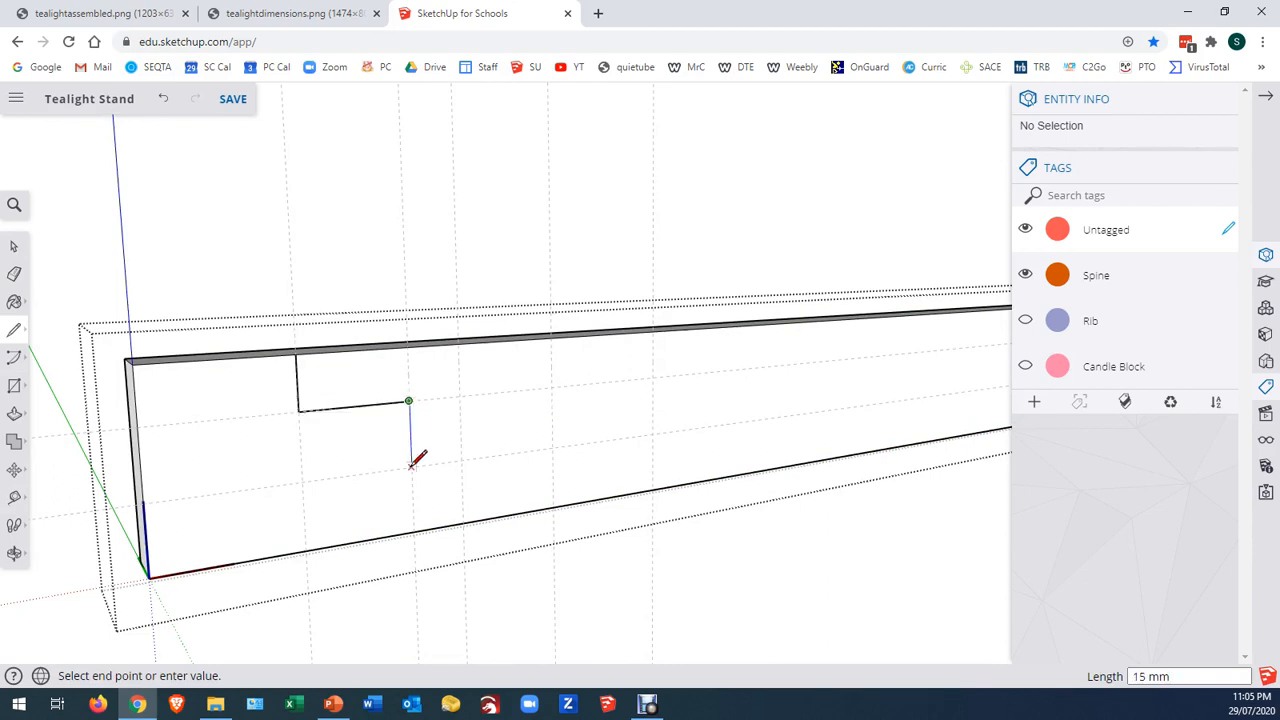
{"action": "left_click", "coordinate": [410, 466]}
{"action": "left_click", "coordinate": [461, 460]}
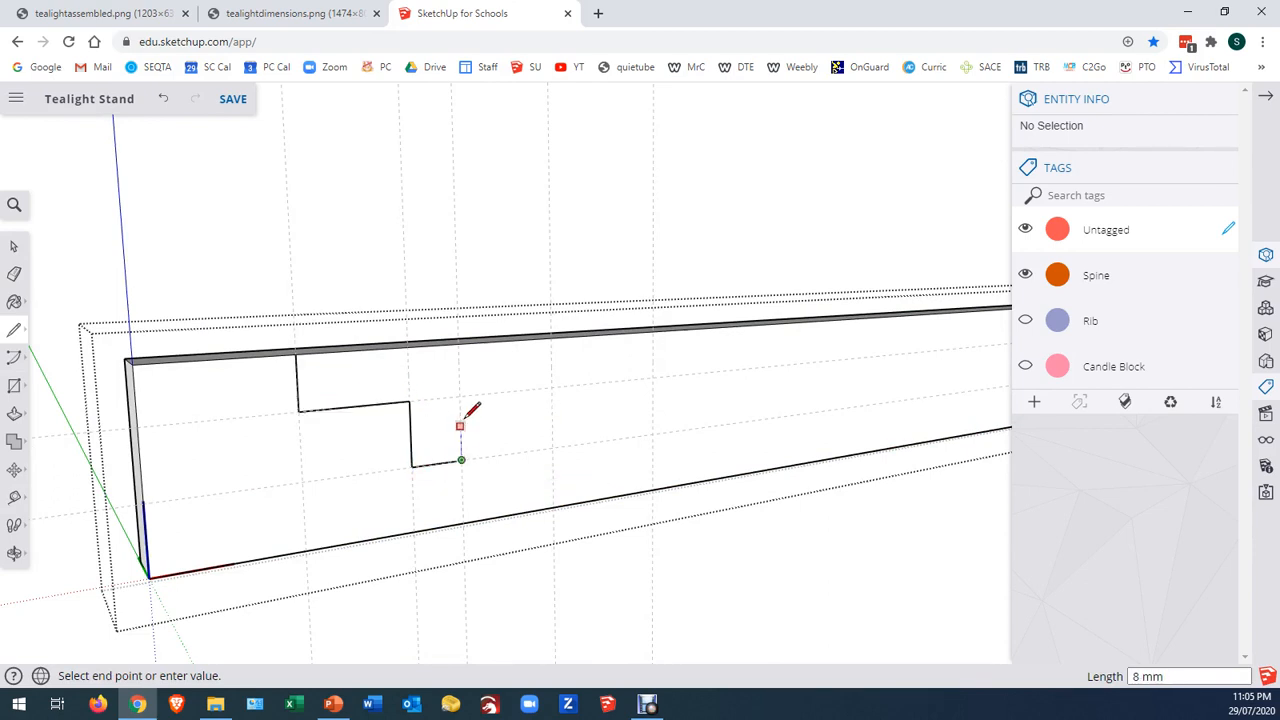
{"action": "left_click", "coordinate": [459, 396]}
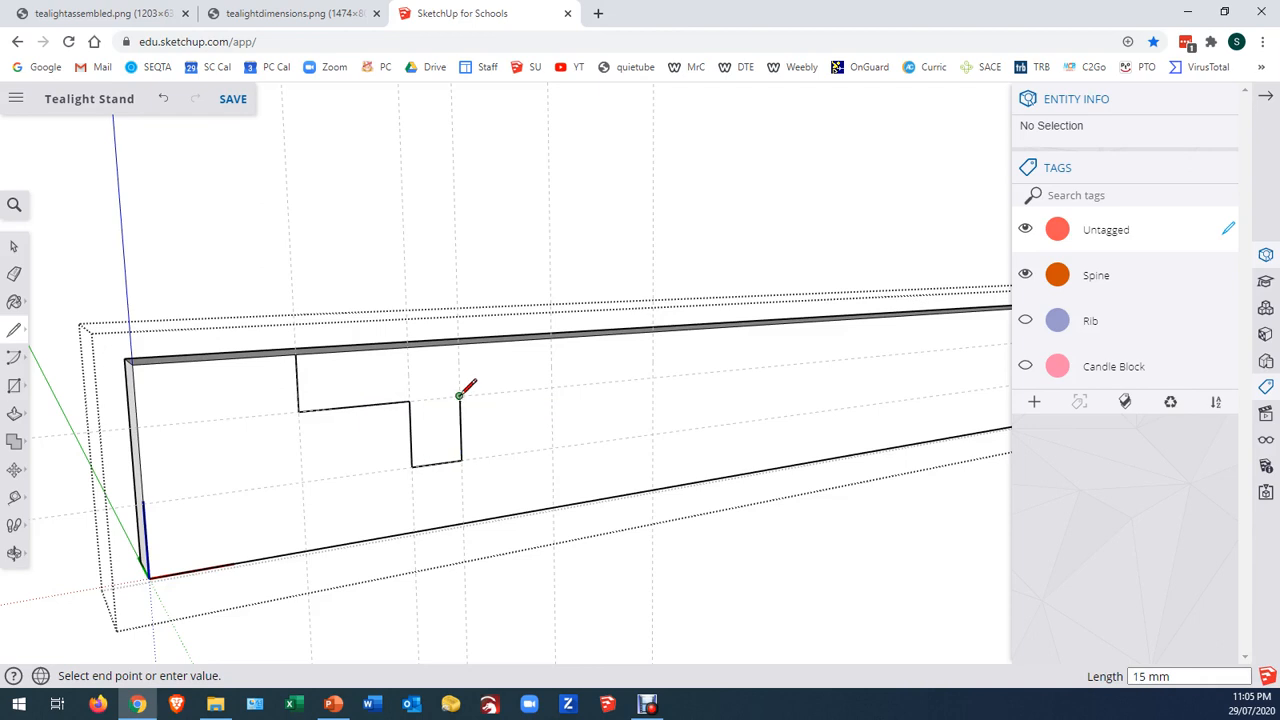
{"action": "left_click", "coordinate": [551, 387]}
{"action": "left_click", "coordinate": [551, 338]}
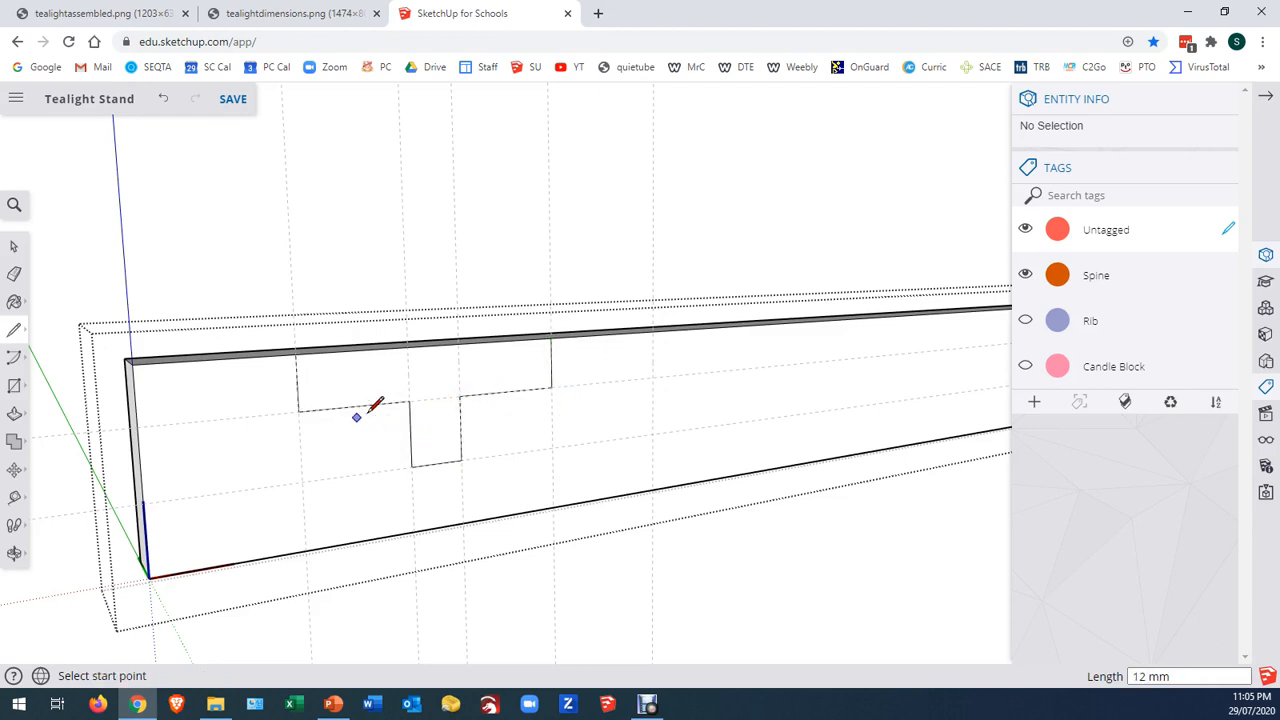
{"action": "key", "text": "p"}
{"action": "left_click", "coordinate": [405, 400]}
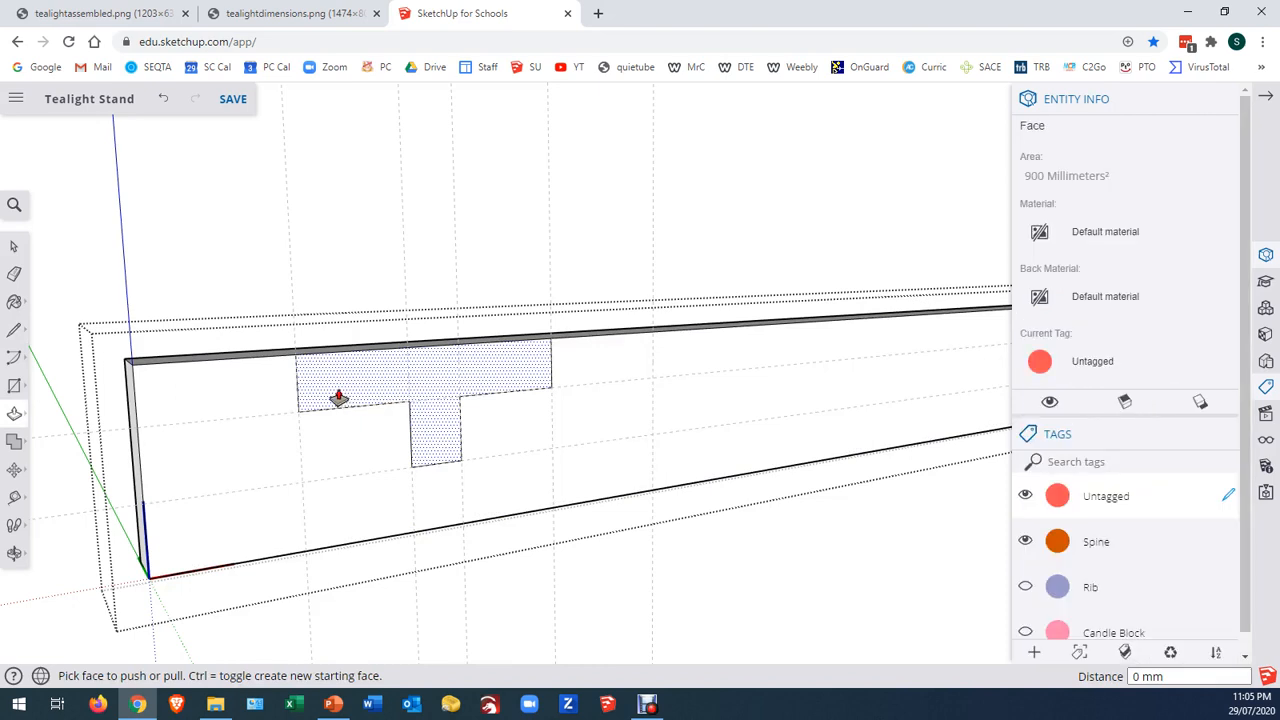
{"action": "left_click", "coordinate": [14, 246]}
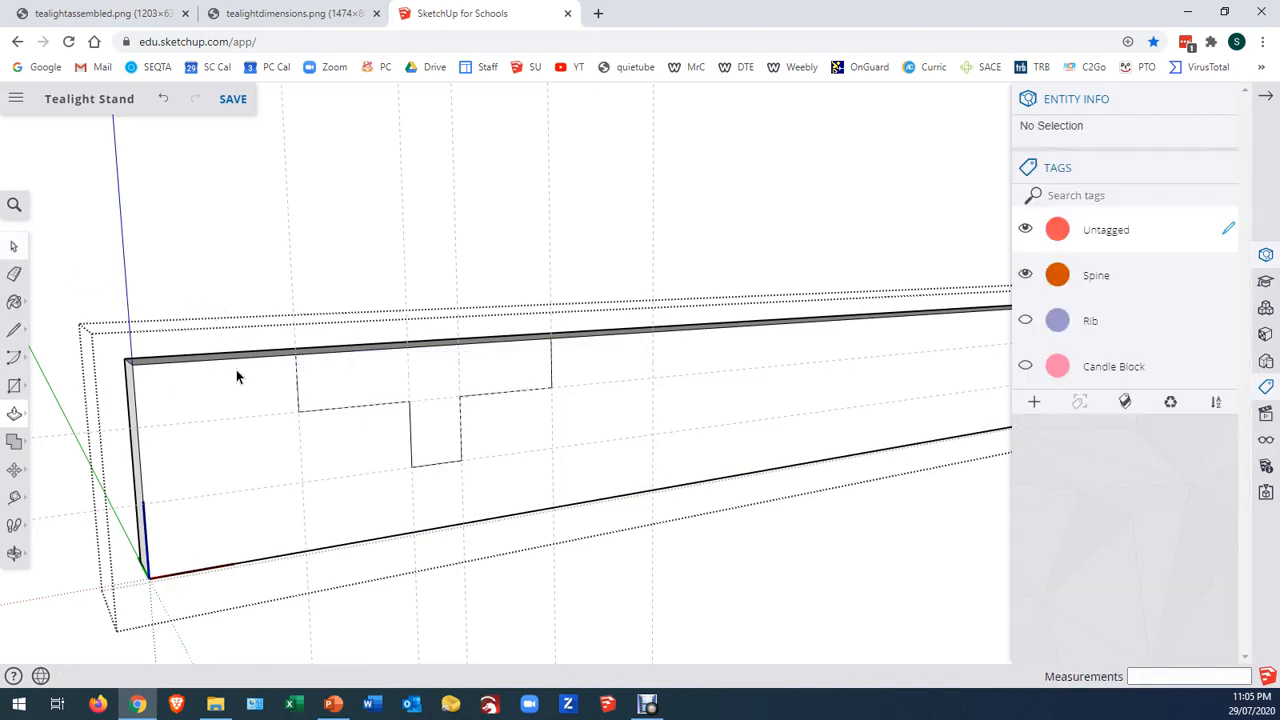
Copy the T-shaped face with its edges 90 mm along the spine to the last vertical guide, and repeat the copy with x2
{"action": "left_click", "coordinate": [308, 391]}
{"action": "double_click", "coordinate": [327, 391]}
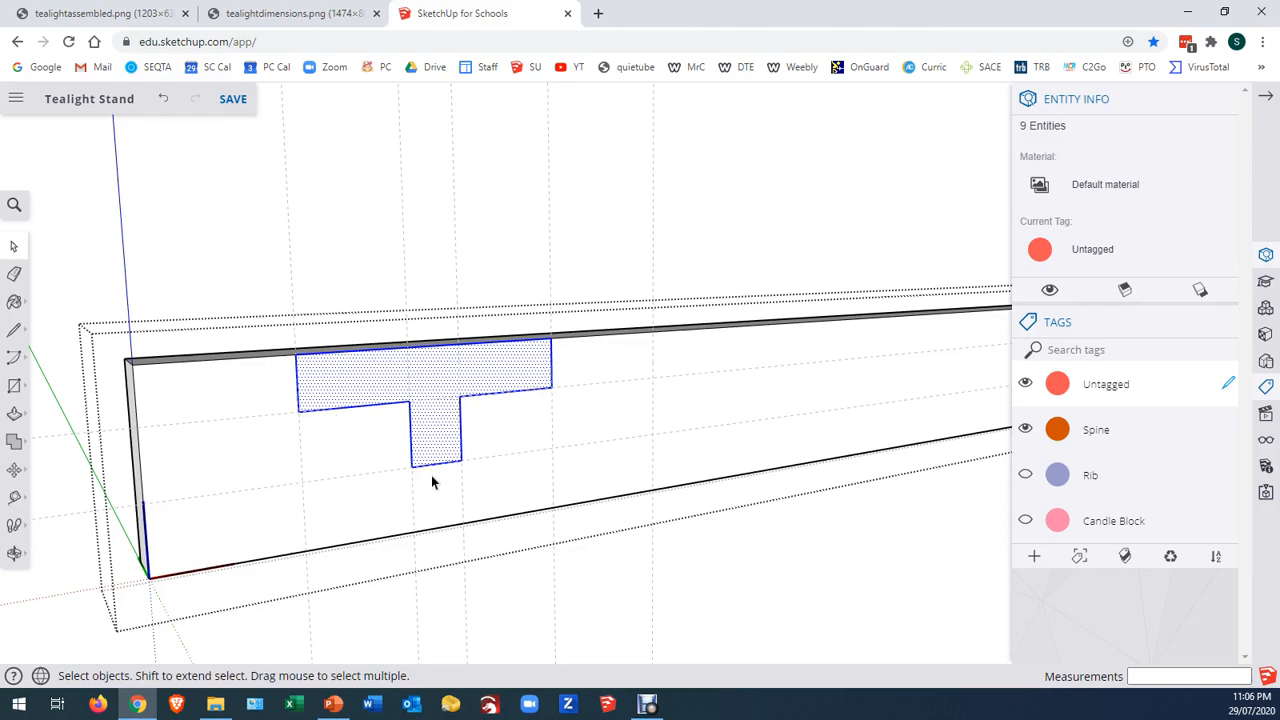
{"action": "left_click", "coordinate": [15, 474]}
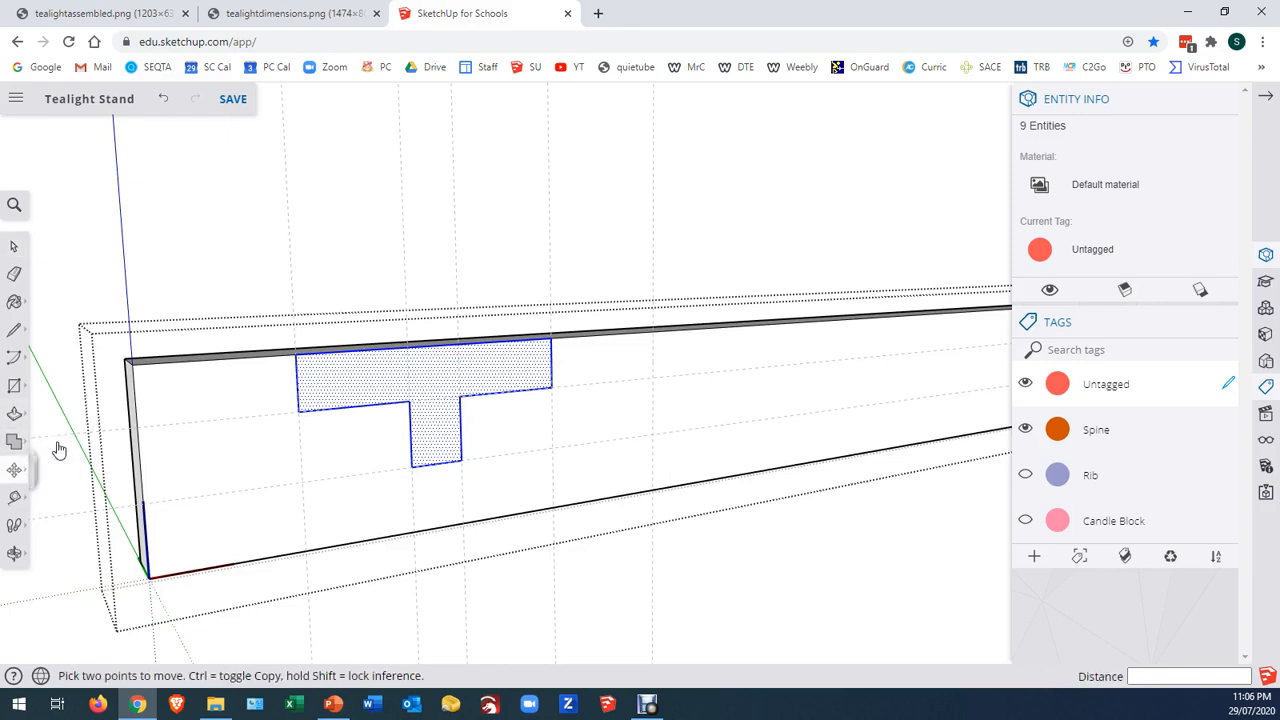
{"action": "left_click", "coordinate": [297, 355]}
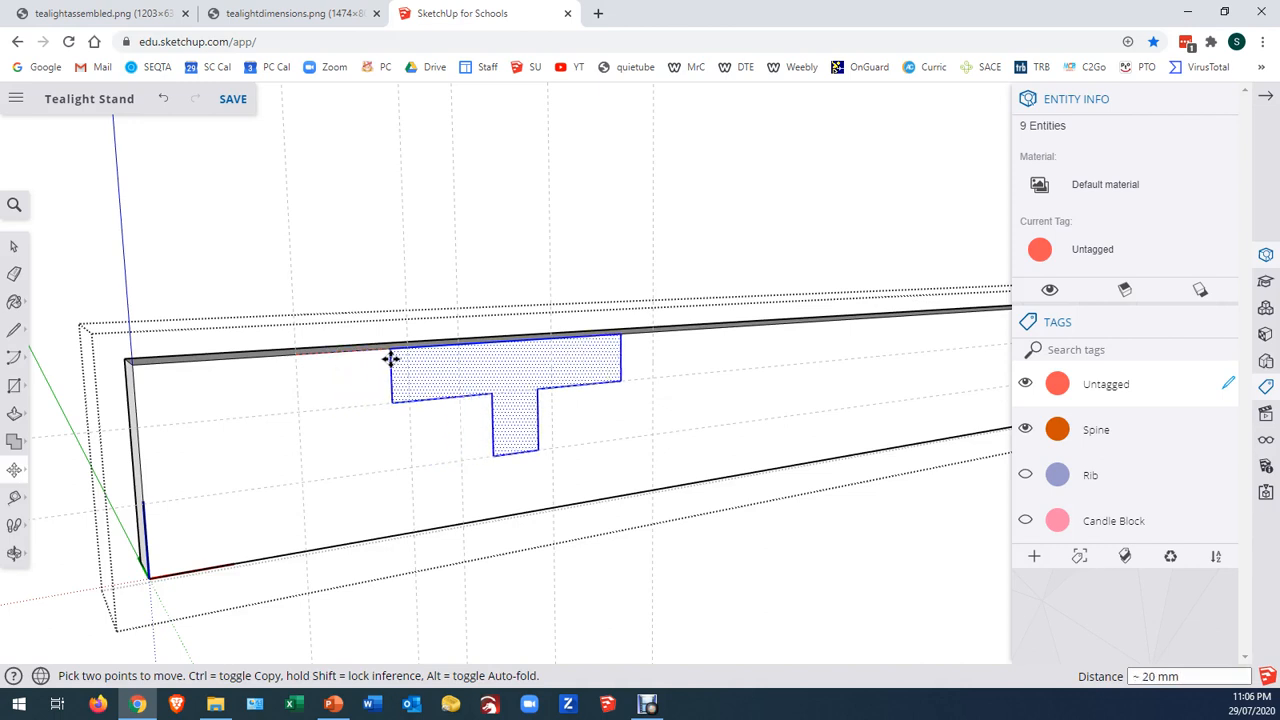
{"action": "key", "text": "ctrl"}
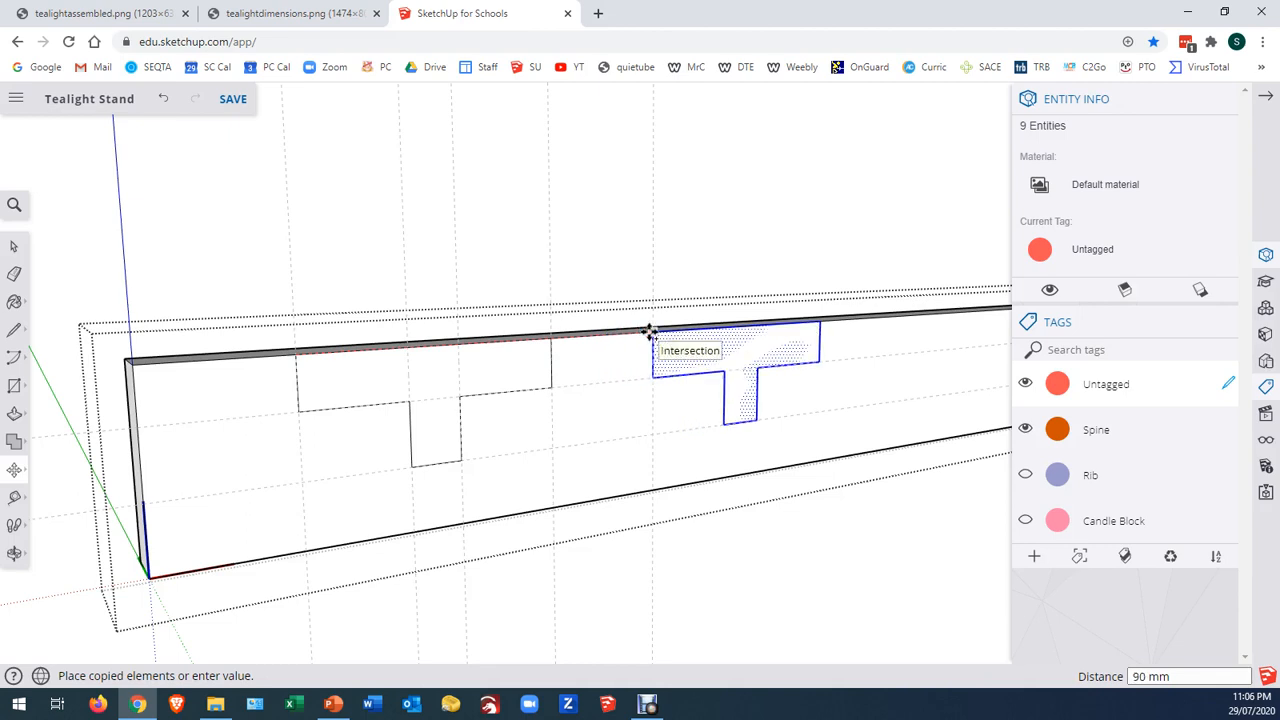
{"action": "left_click", "coordinate": [650, 332]}
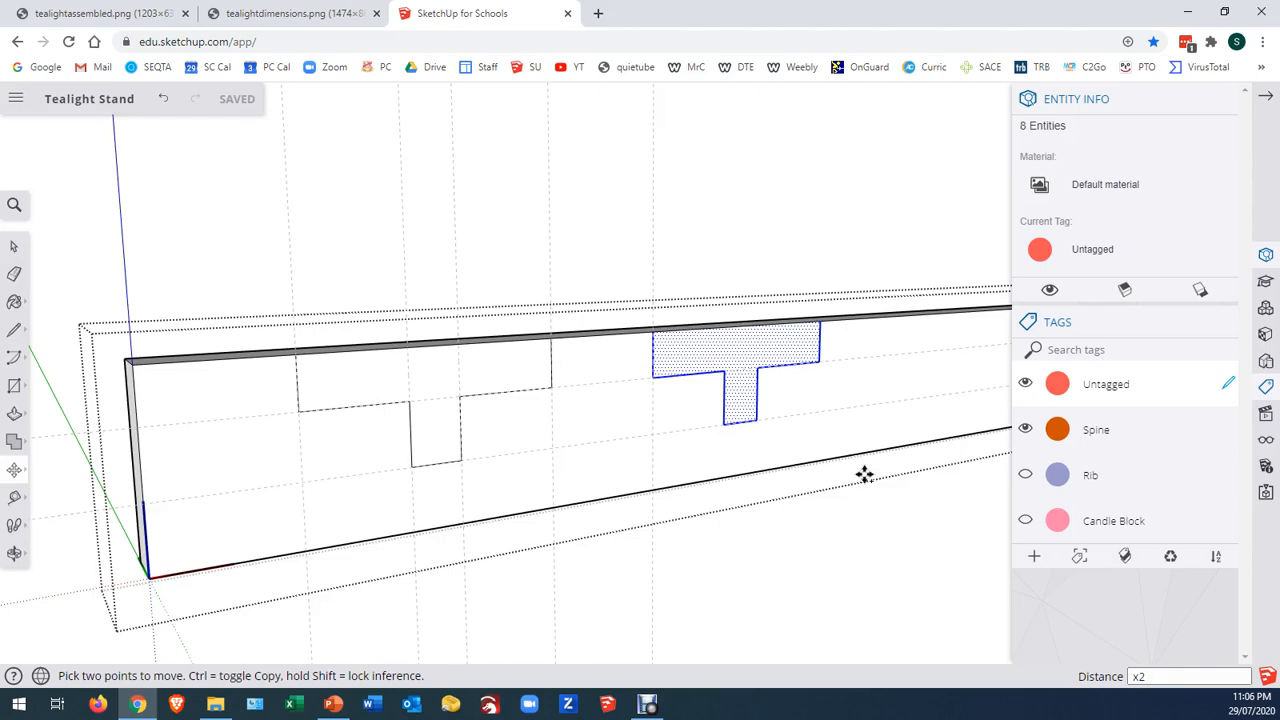
{"action": "key", "text": "Return"}
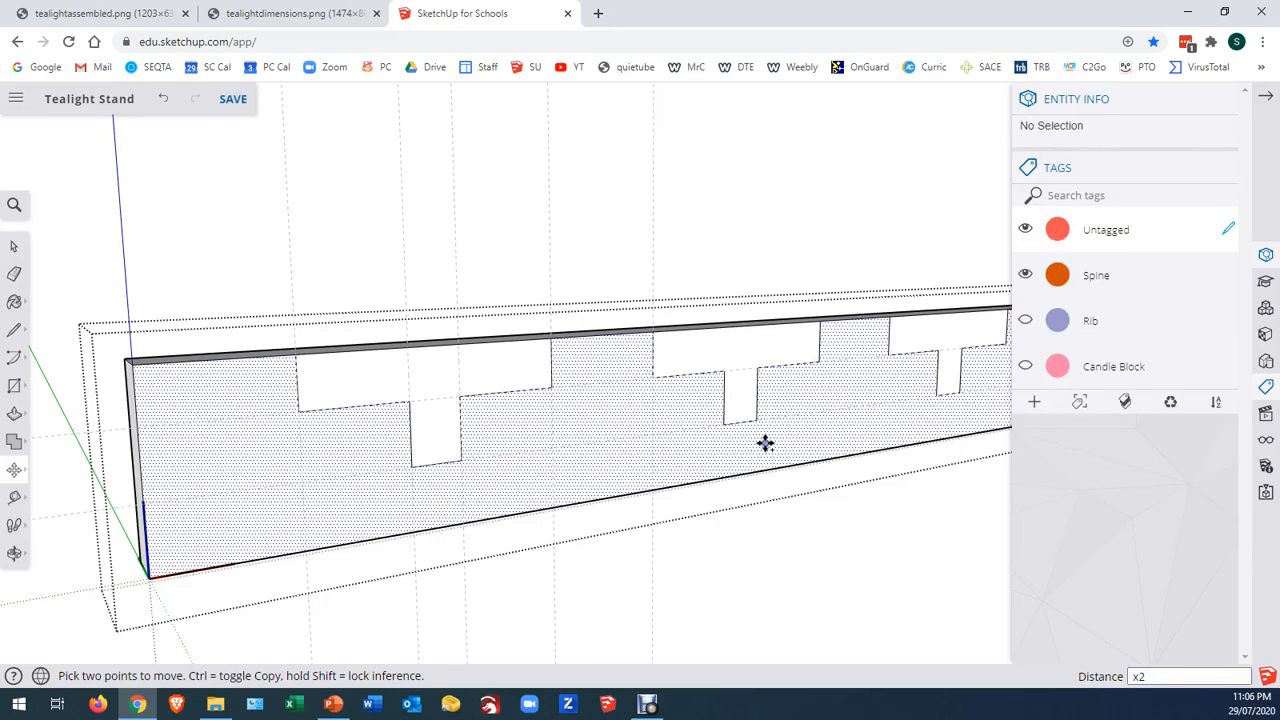
Push all three T-shaped faces 12 mm through the spine to cut the notches out
{"action": "left_click", "coordinate": [14, 246]}
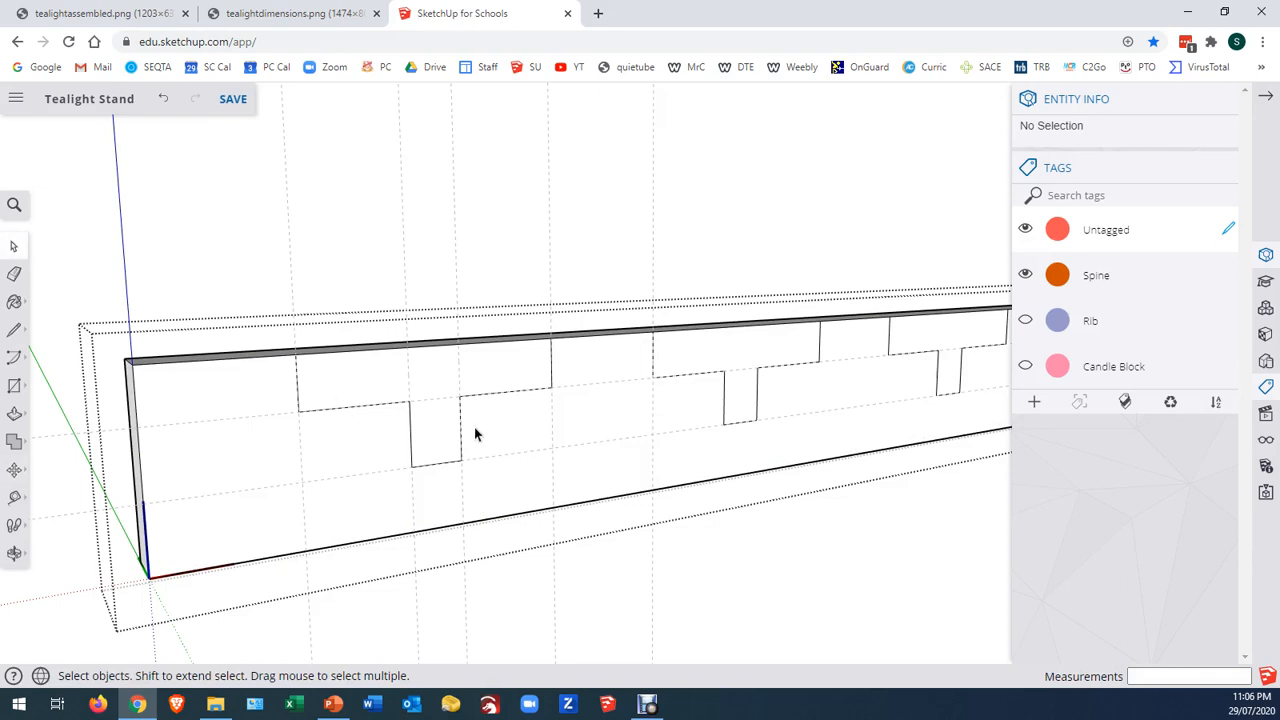
{"action": "scroll", "coordinate": [238, 407], "scroll_direction": "down", "scroll_amount": 2}
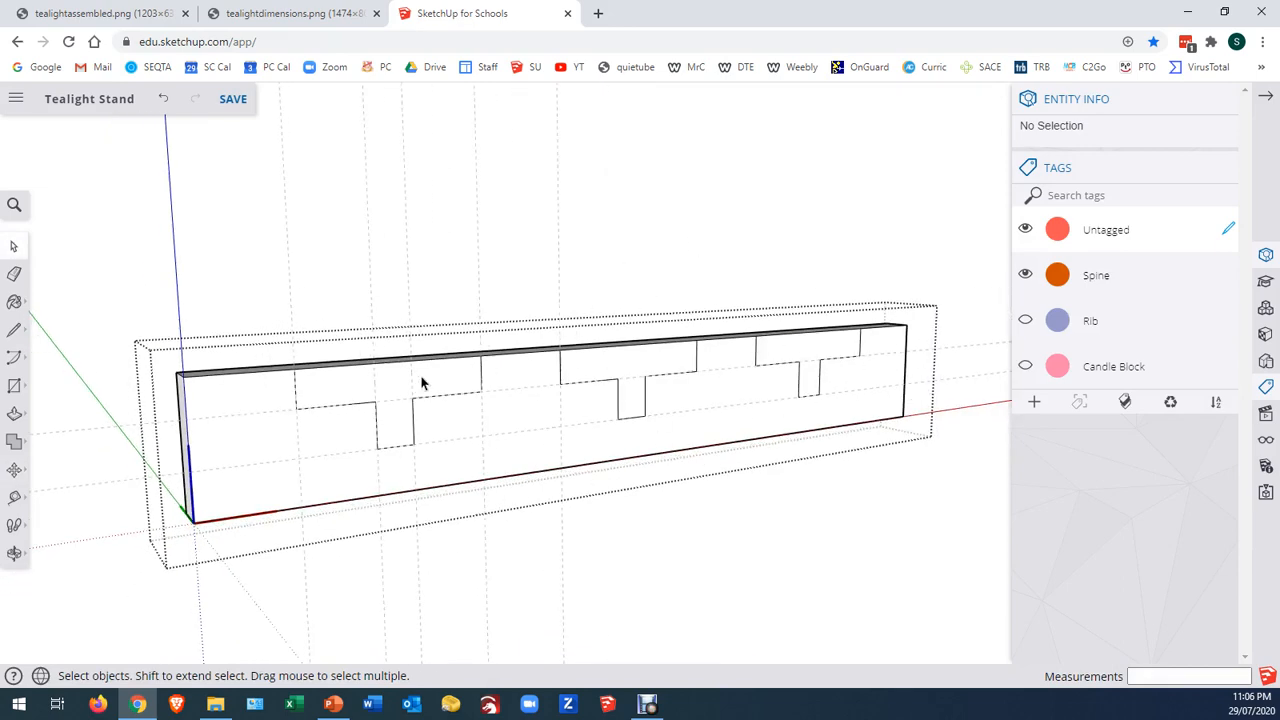
{"action": "middle_click_drag", "start_coordinate": [280, 305], "coordinate": [385, 385]}
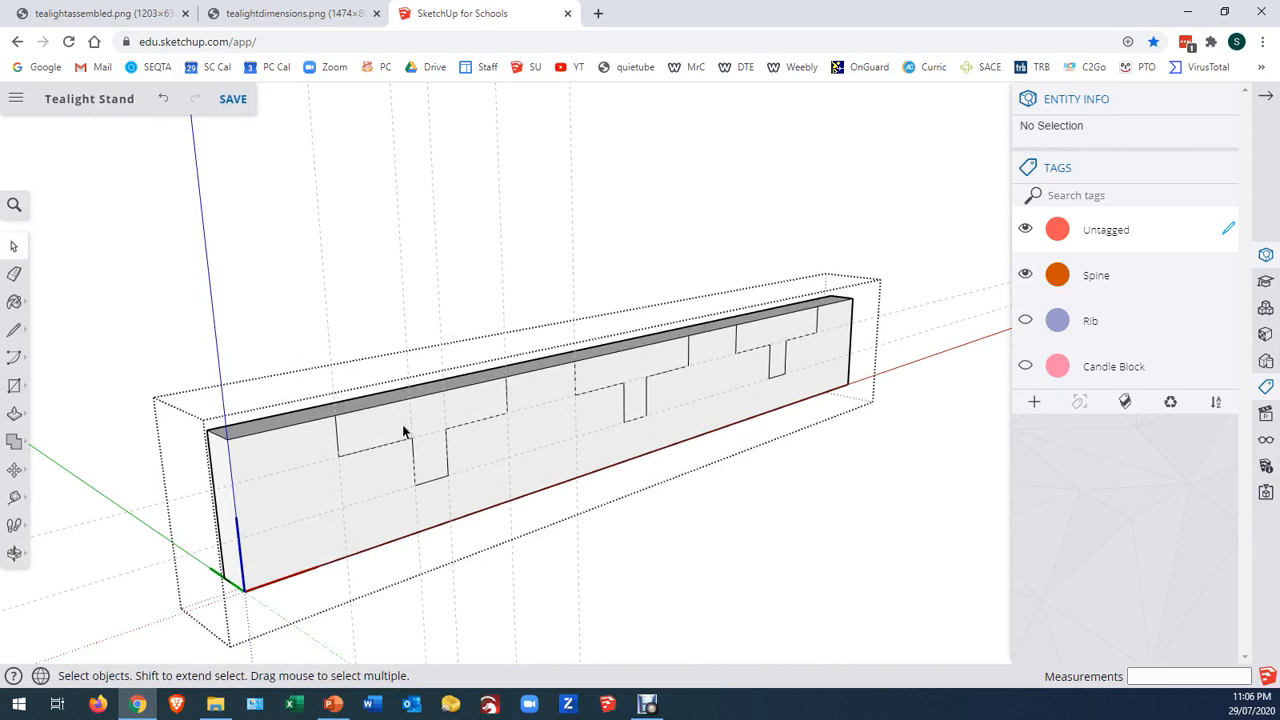
{"action": "key", "text": "p"}
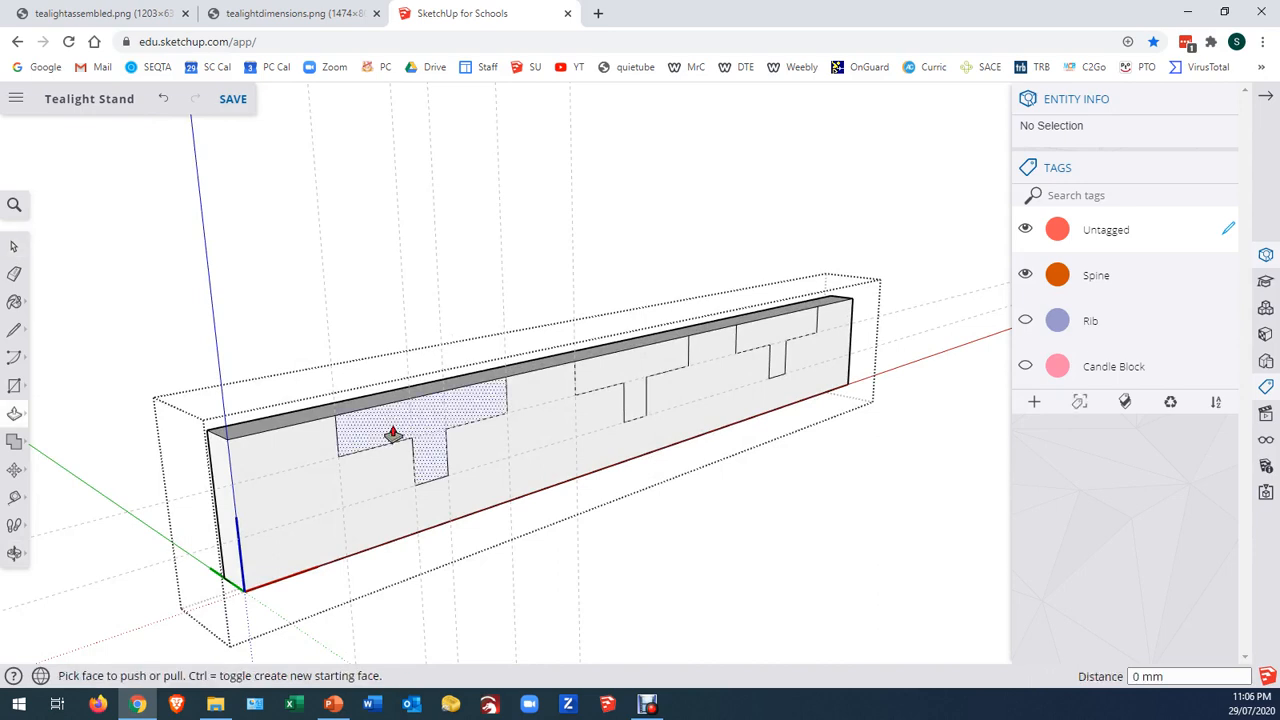
{"action": "left_click", "coordinate": [393, 435]}
{"action": "left_click", "coordinate": [338, 419]}
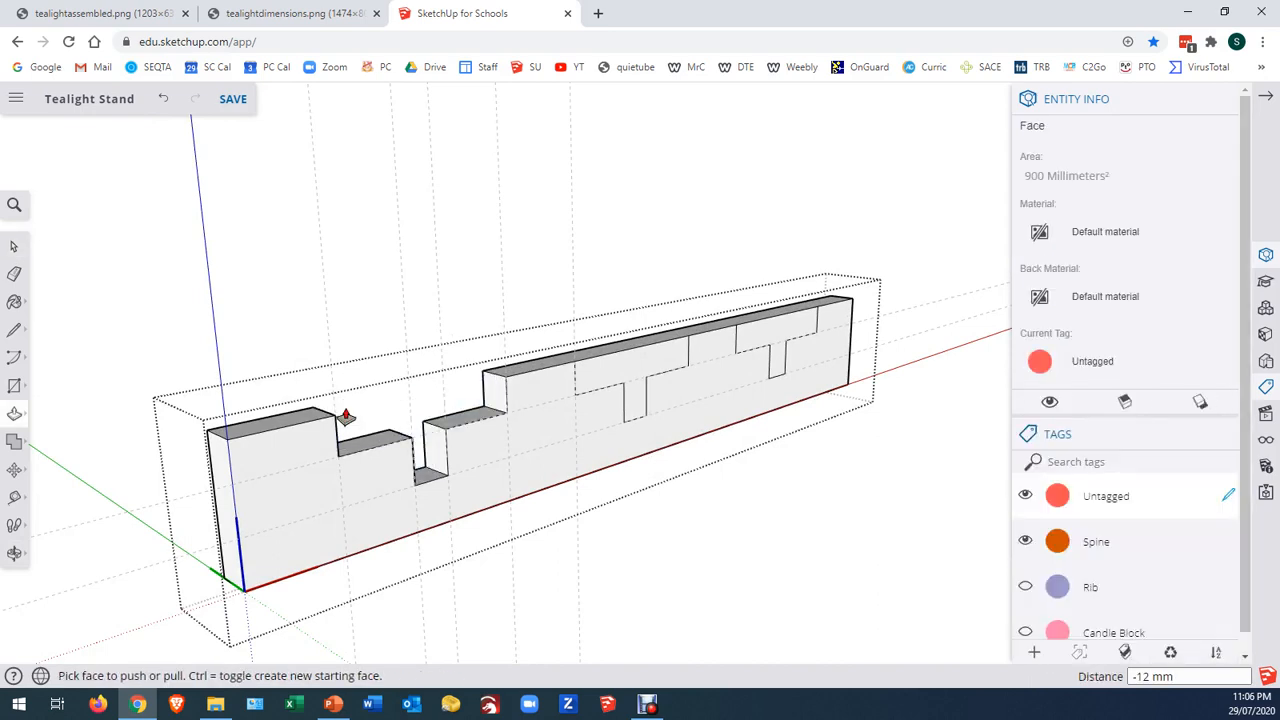
{"action": "left_click", "coordinate": [814, 329]}
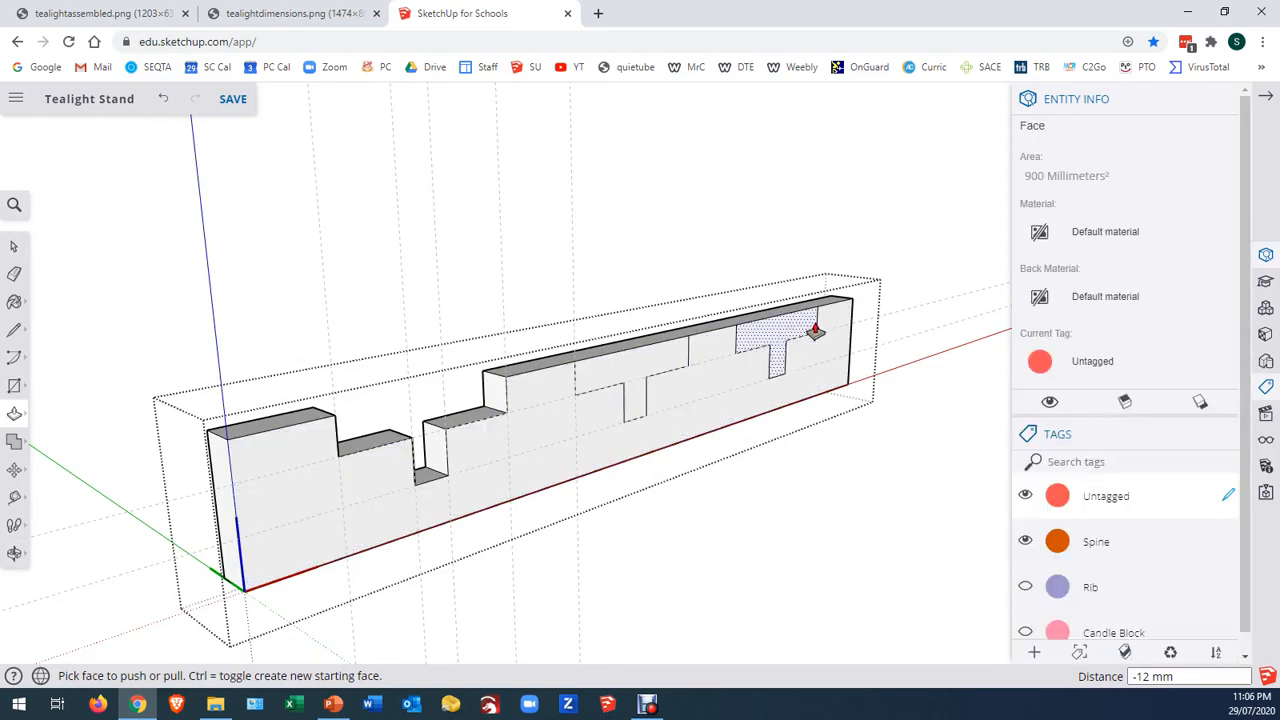
{"action": "double_click", "coordinate": [631, 373]}
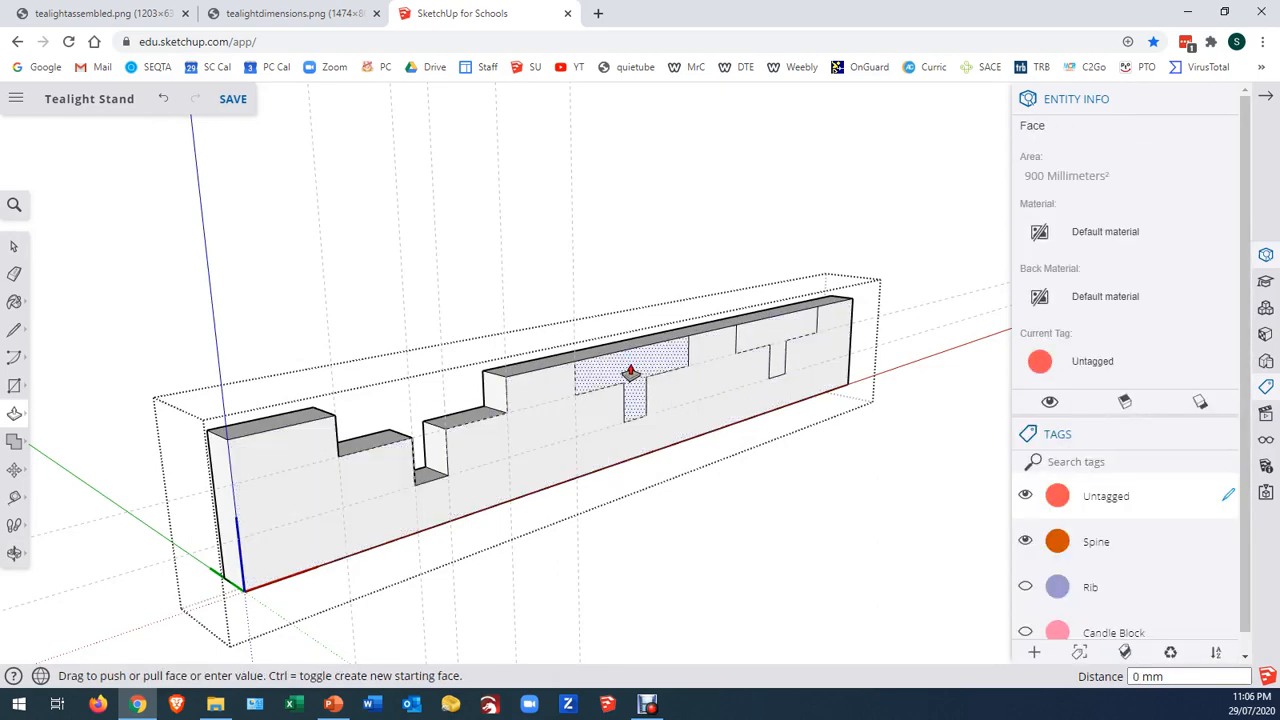
{"action": "double_click", "coordinate": [765, 337]}
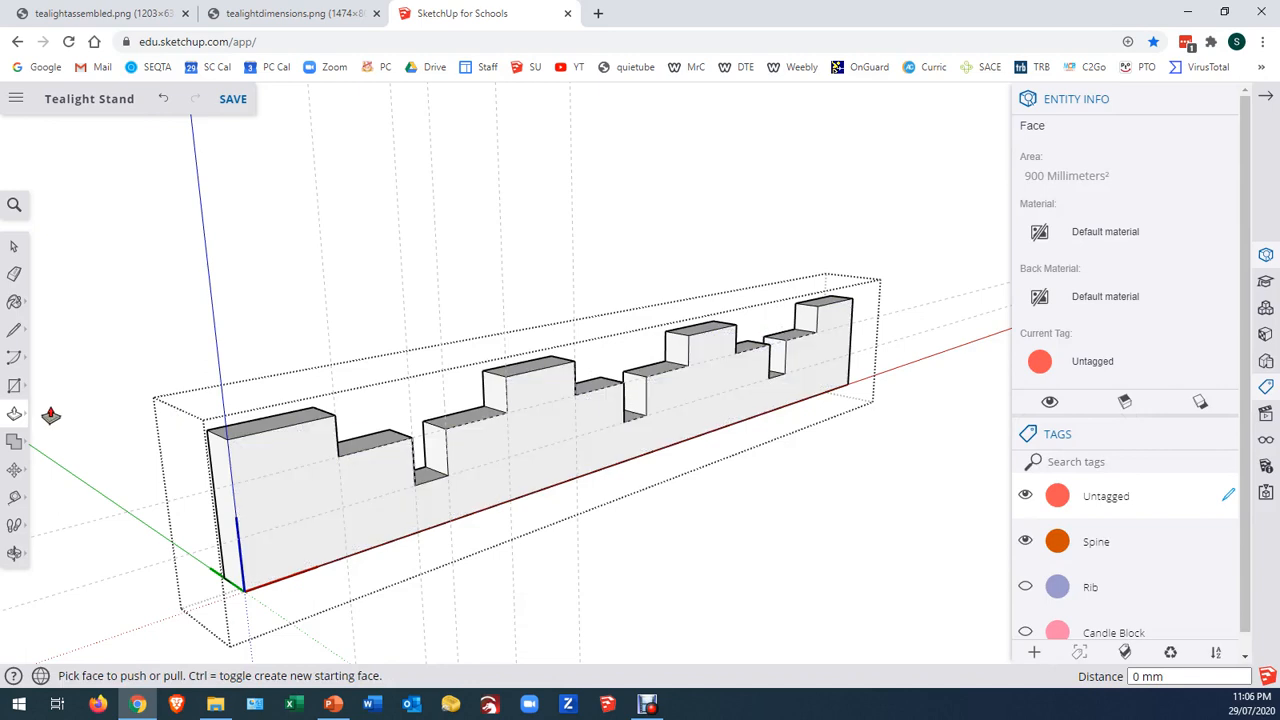
{"action": "left_click", "coordinate": [13, 247]}
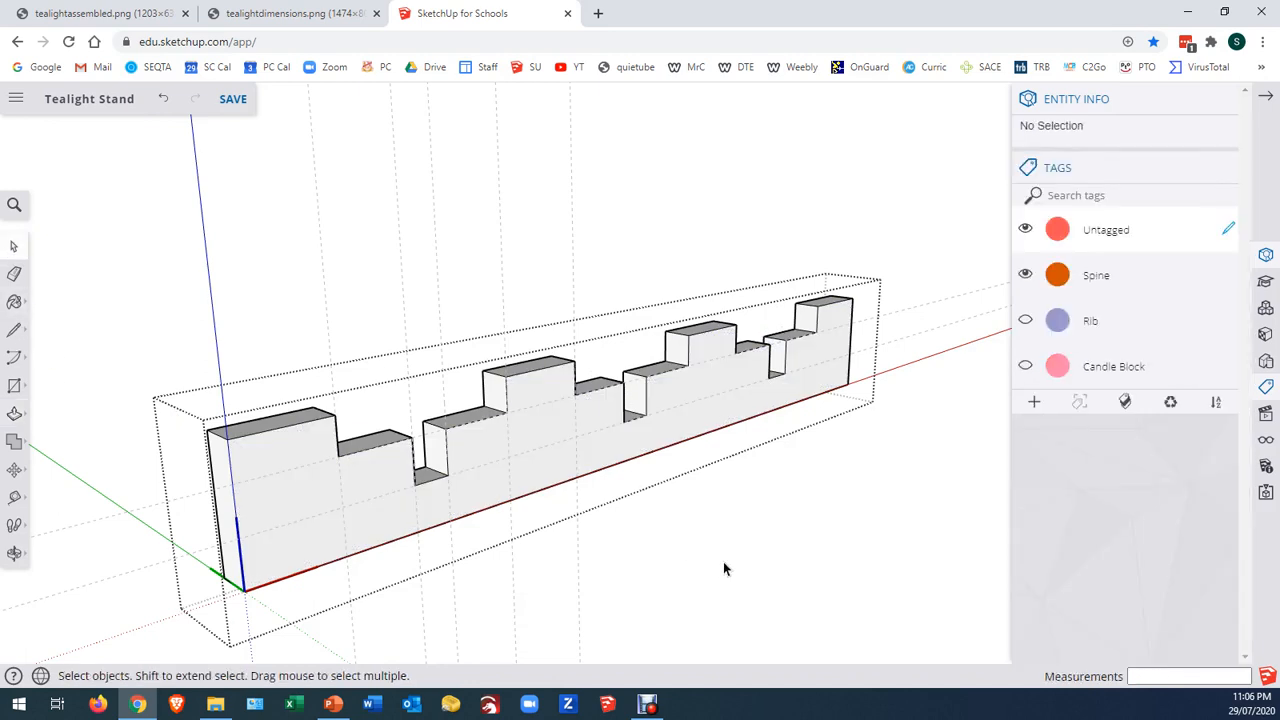
Close the spine component and erase all the vertical and horizontal guides around it
{"action": "left_click", "coordinate": [14, 274]}
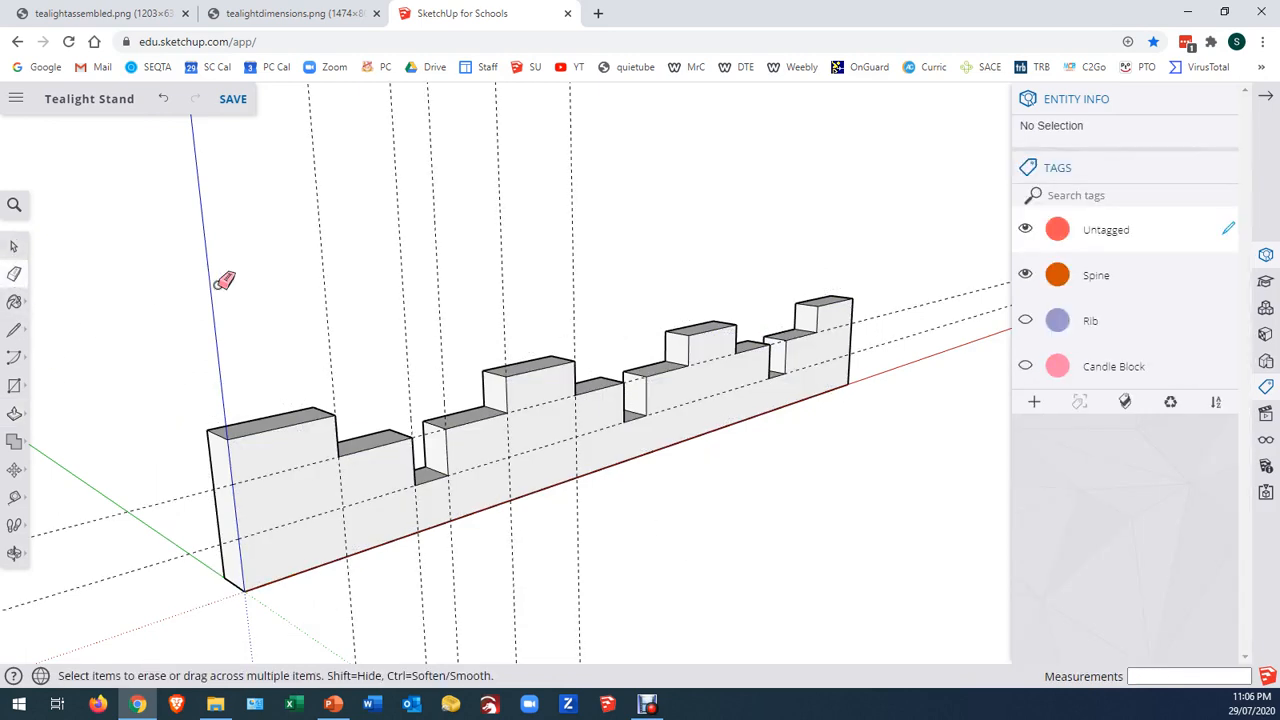
{"action": "left_click_drag", "start_coordinate": [581, 233], "coordinate": [584, 232]}
{"action": "mouse_move", "coordinate": [402, 264]}
{"action": "left_mouse_down"}
{"action": "mouse_move", "coordinate": [516, 238]}
{"action": "mouse_move", "coordinate": [499, 238]}
{"action": "left_mouse_up"}
{"action": "left_click_drag", "start_coordinate": [894, 309], "coordinate": [909, 337]}
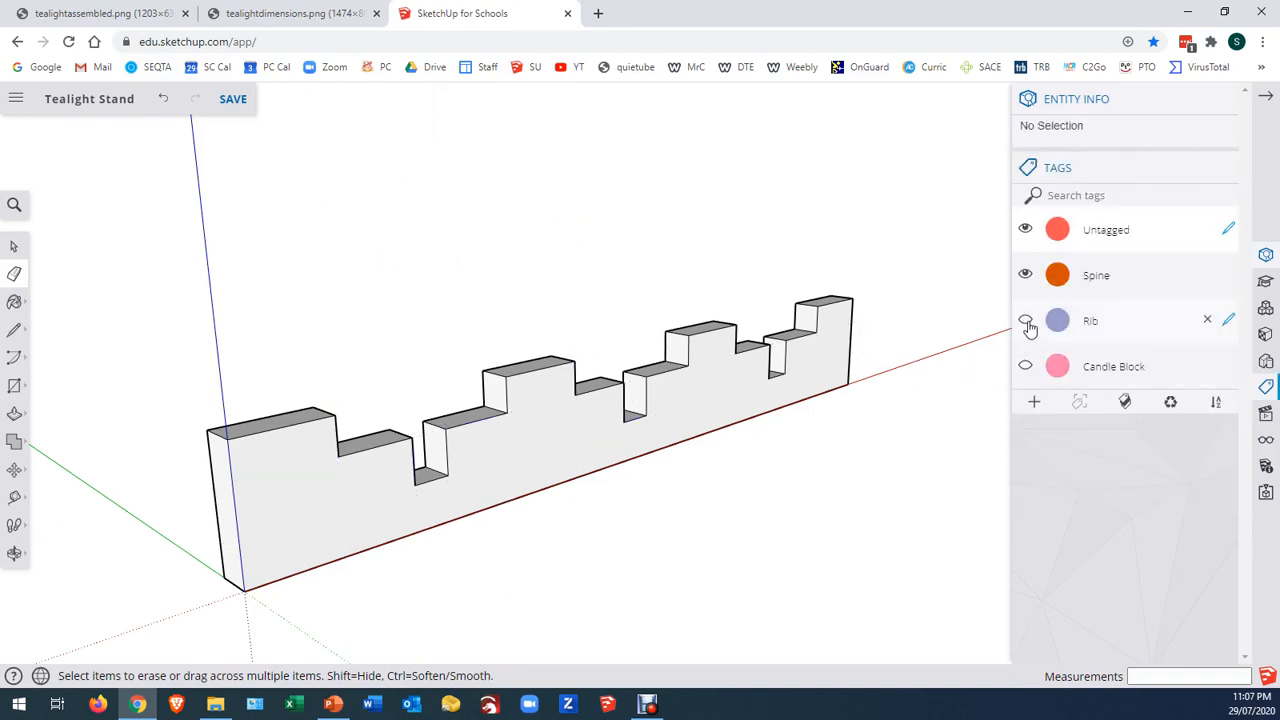
Show the Rib tag and move the spine by its origin corner 54 mm along the green axis onto the corner of the rib's bottom notch
{"action": "left_click", "coordinate": [1025, 321]}
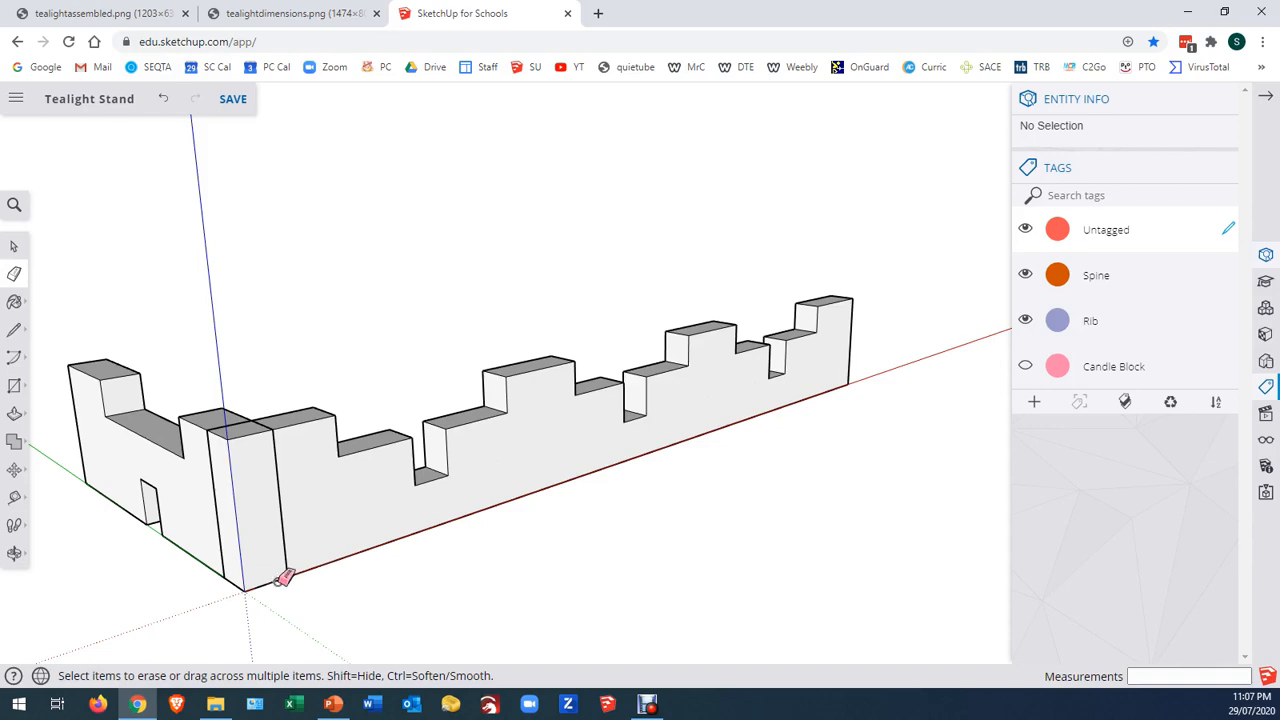
{"action": "mouse_move", "coordinate": [295, 580]}
{"action": "middle_mouse_down"}
{"action": "mouse_move", "coordinate": [517, 551]}
{"action": "mouse_move", "coordinate": [389, 560]}
{"action": "mouse_move", "coordinate": [244, 545]}
{"action": "middle_mouse_up"}
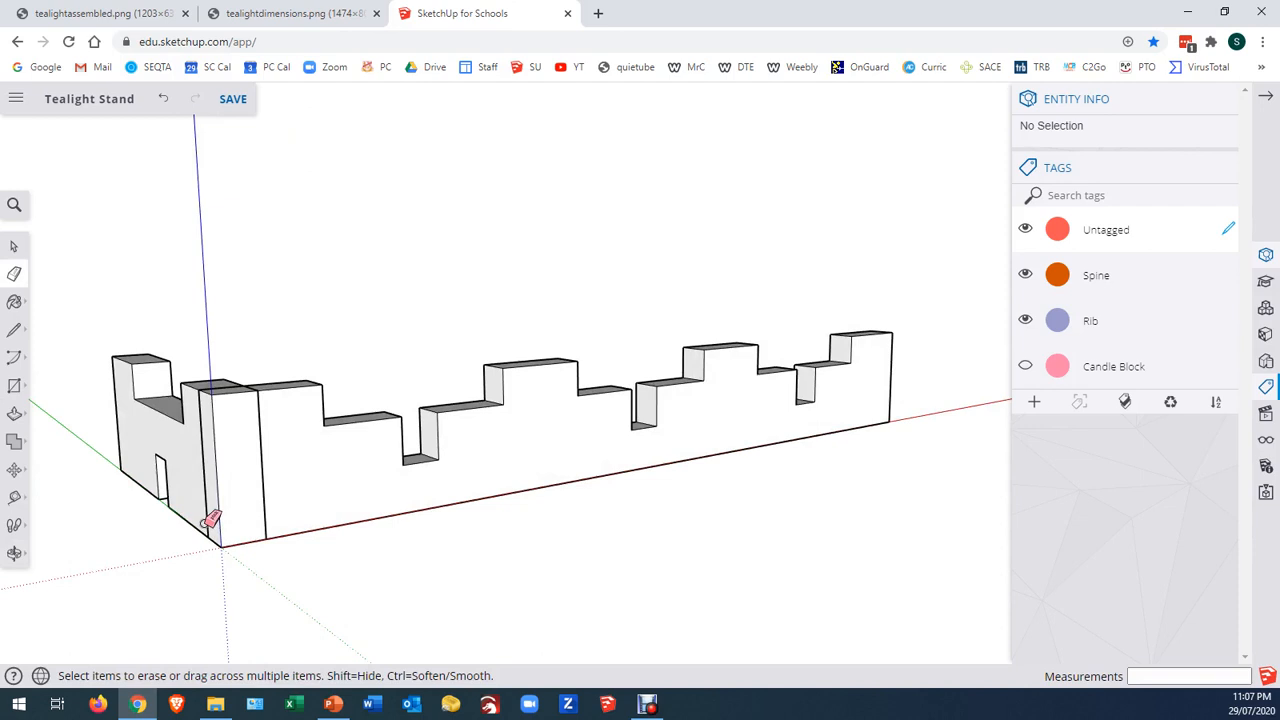
{"action": "mouse_move", "coordinate": [138, 521]}
{"action": "middle_mouse_down"}
{"action": "mouse_move", "coordinate": [343, 523]}
{"action": "mouse_move", "coordinate": [283, 514]}
{"action": "mouse_move", "coordinate": [486, 494]}
{"action": "middle_mouse_up"}
{"action": "scroll", "coordinate": [486, 494], "scroll_direction": "down", "scroll_amount": 2}
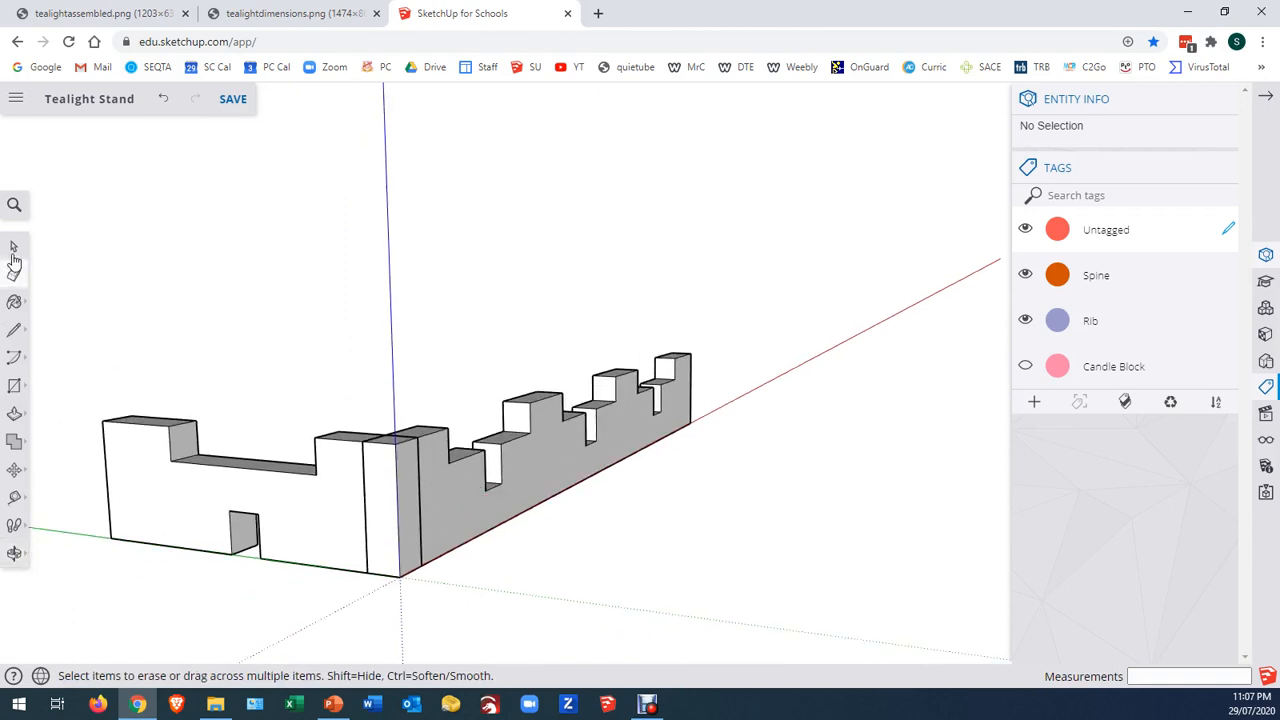
{"action": "left_click", "coordinate": [14, 249]}
{"action": "left_click", "coordinate": [489, 490]}
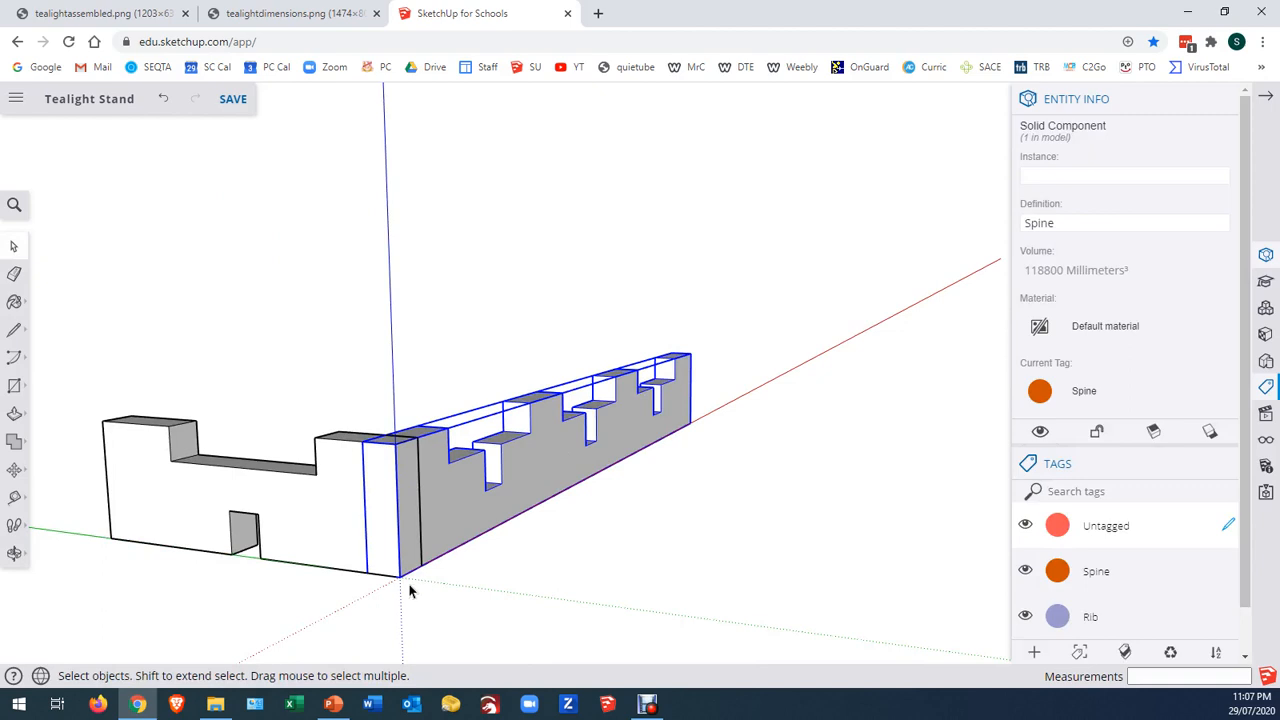
{"action": "key", "text": "m"}
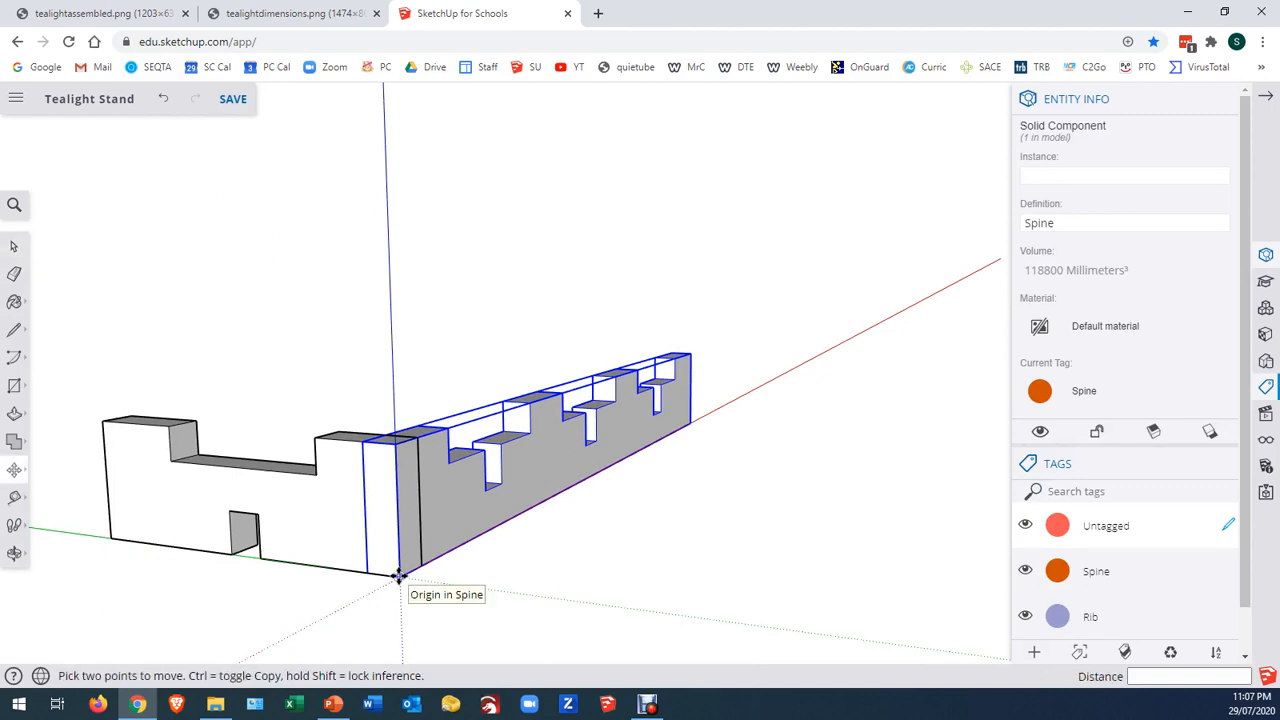
{"action": "left_click", "coordinate": [399, 577]}
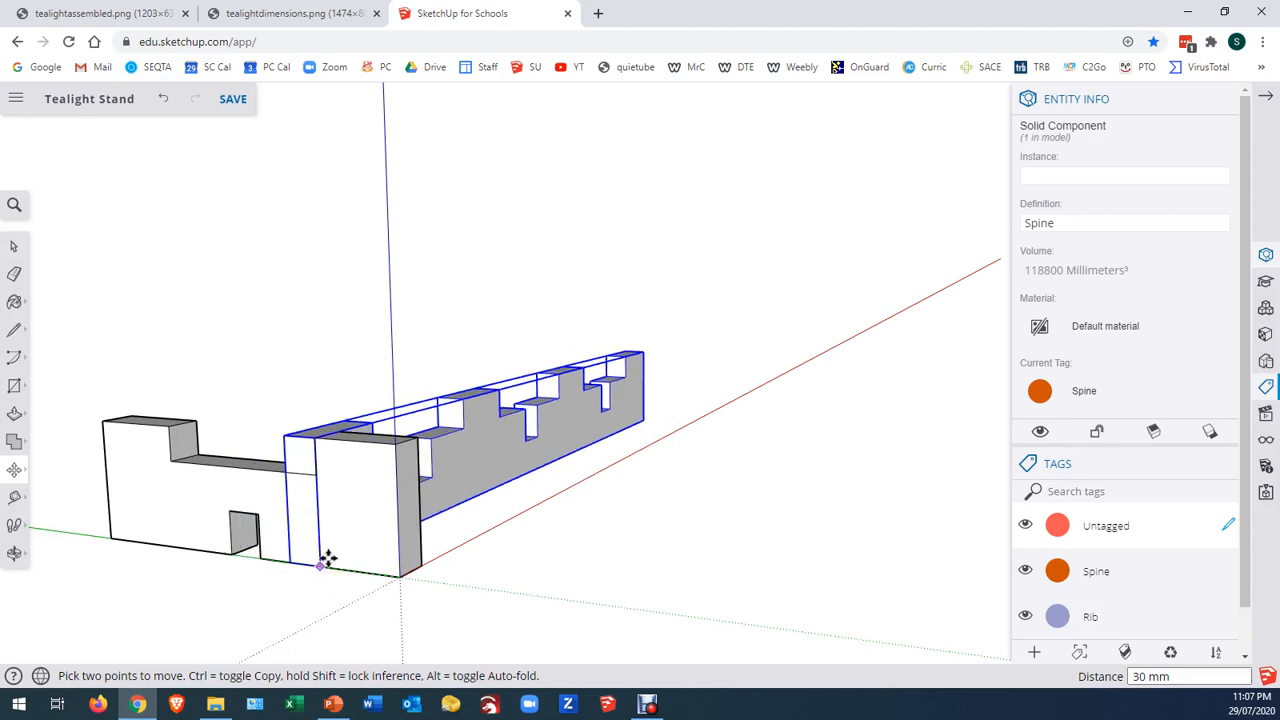
{"action": "left_click", "coordinate": [255, 557]}
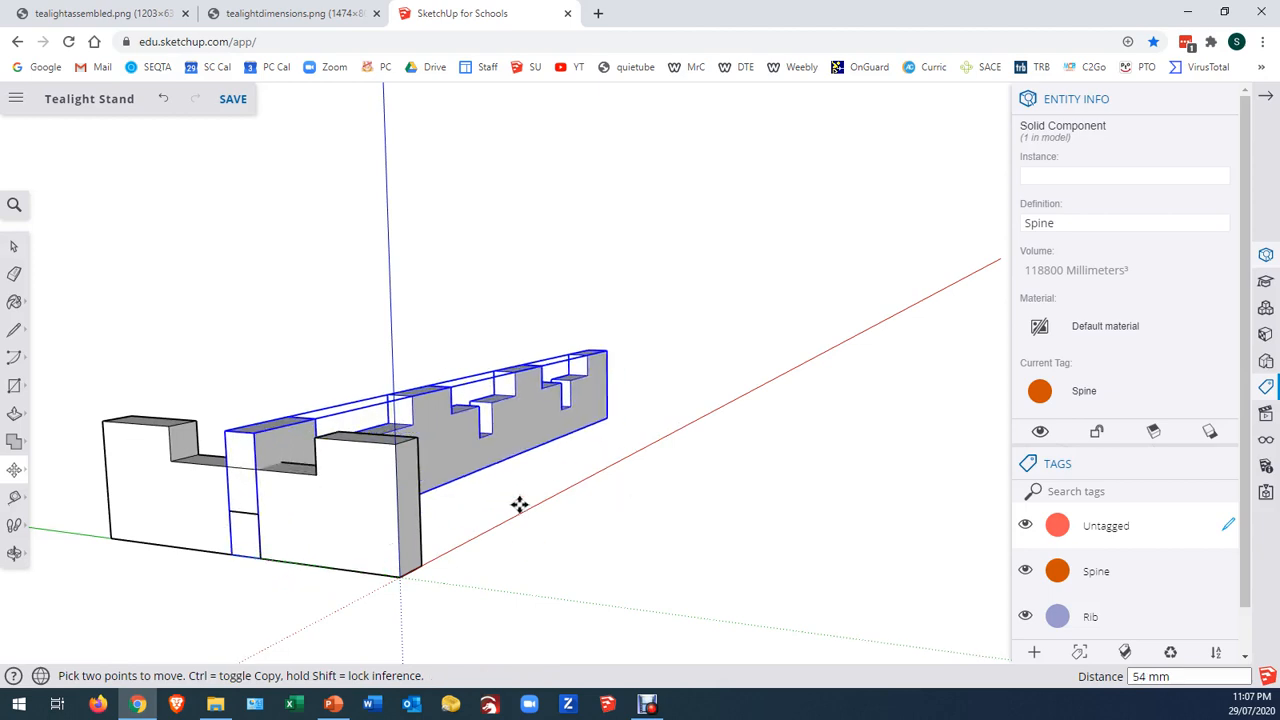
Move the rib by its bottom notch corner 54 mm along the red axis onto the corner of the spine's first notch
{"action": "middle_click_drag", "start_coordinate": [503, 440], "coordinate": [397, 549]}
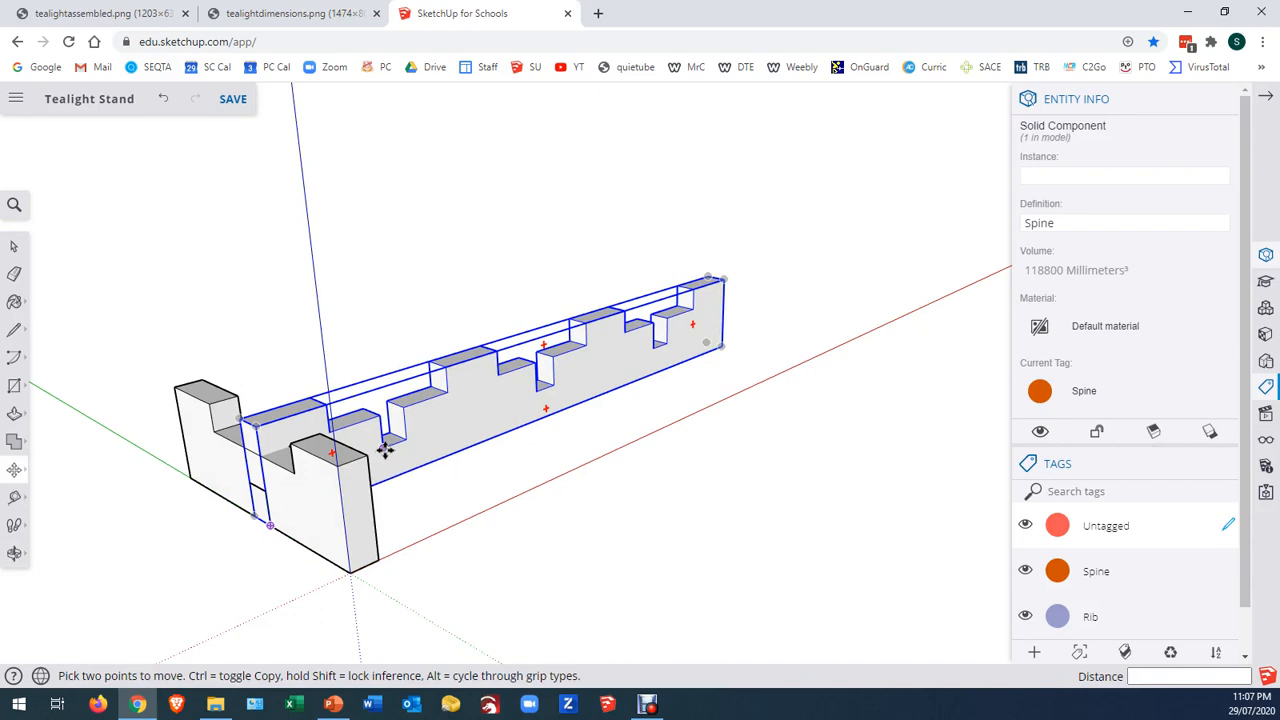
{"action": "key", "text": "space"}
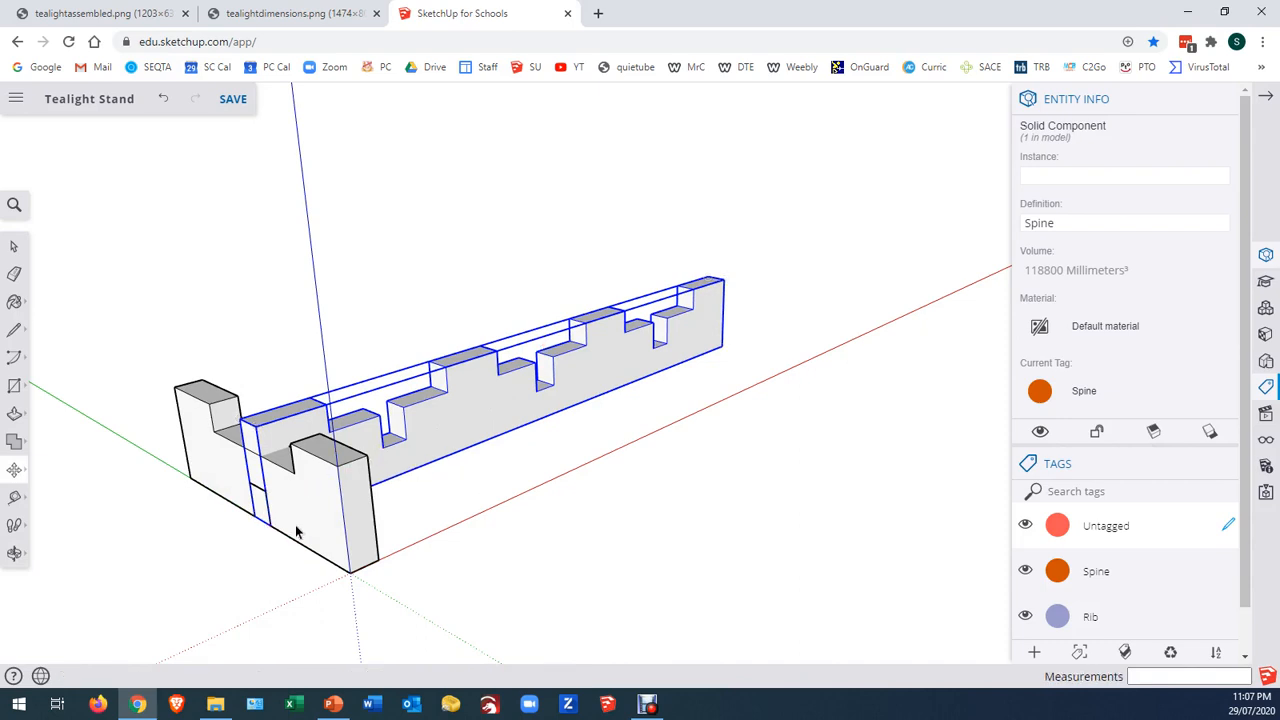
{"action": "left_click", "coordinate": [323, 534]}
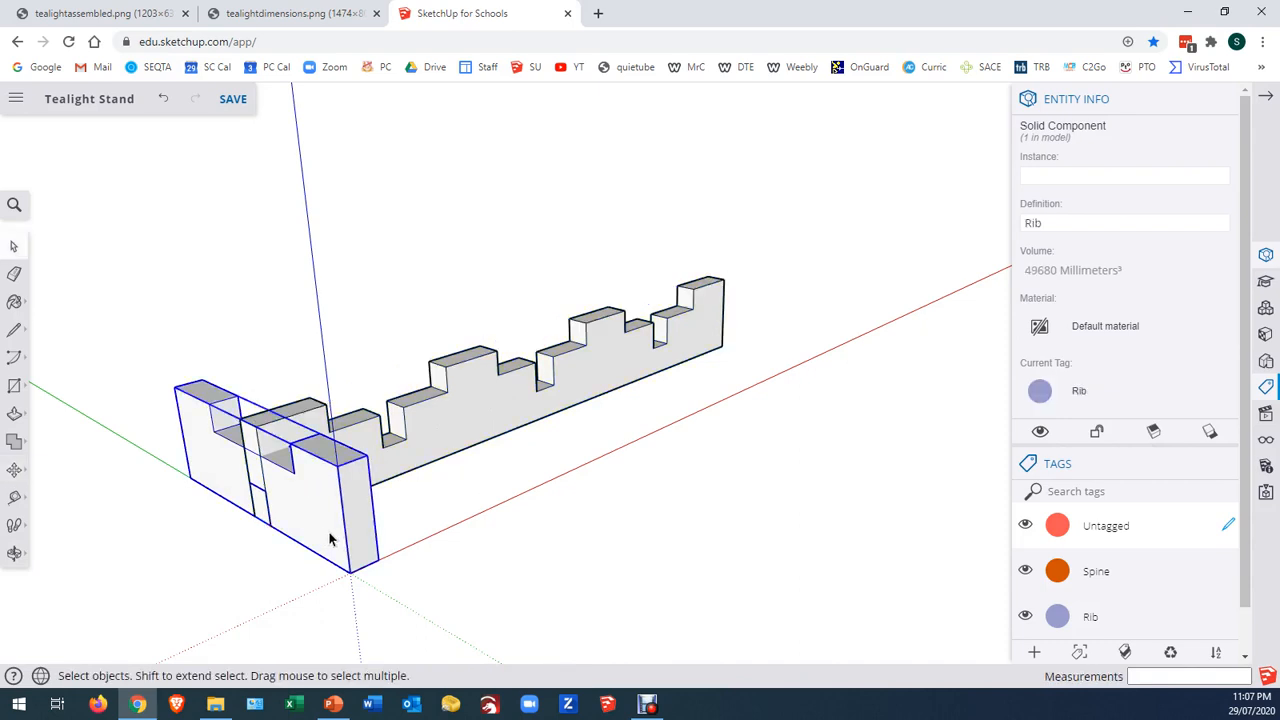
{"action": "key", "text": "m"}
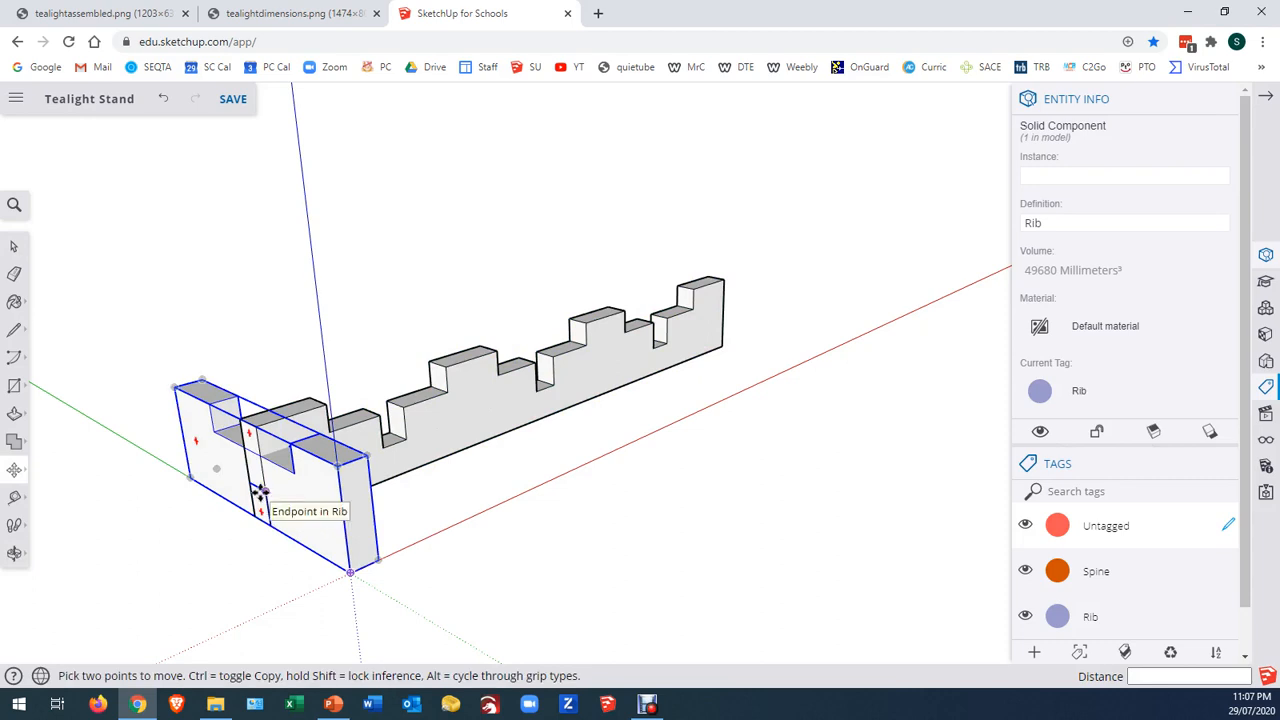
{"action": "scroll", "coordinate": [260, 492], "scroll_direction": "up", "scroll_amount": 5}
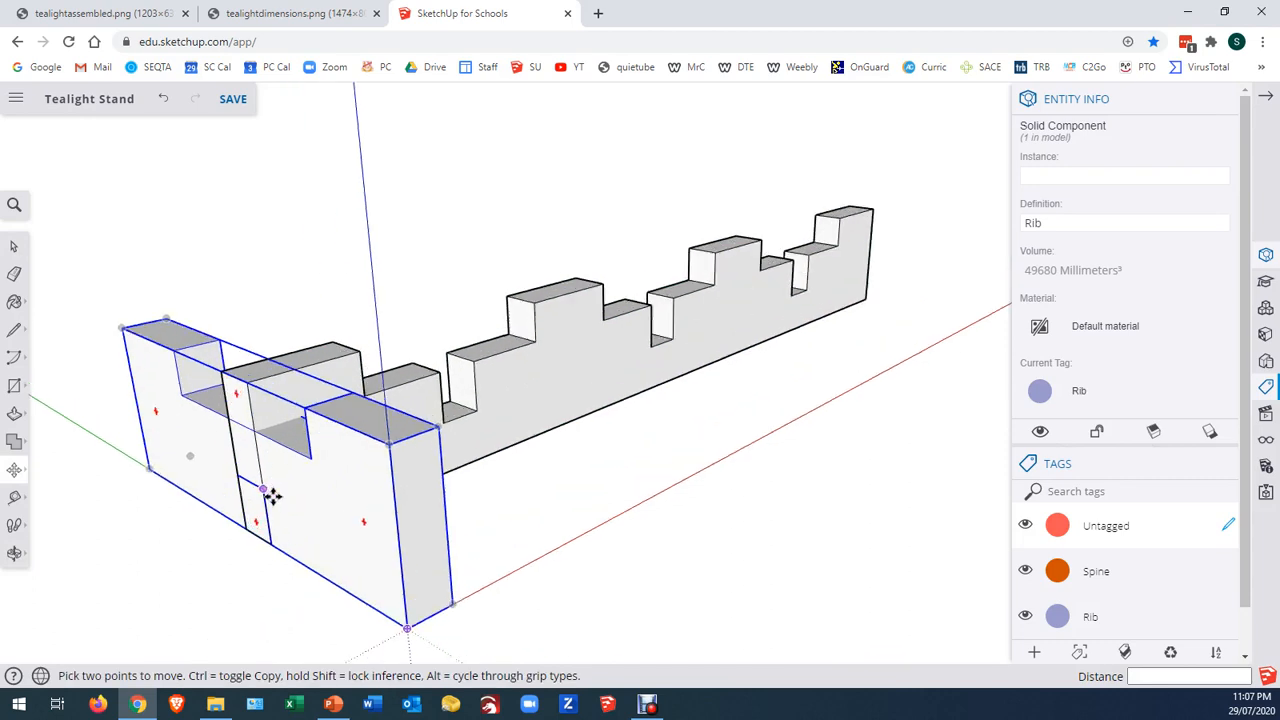
{"action": "left_click", "coordinate": [257, 487]}
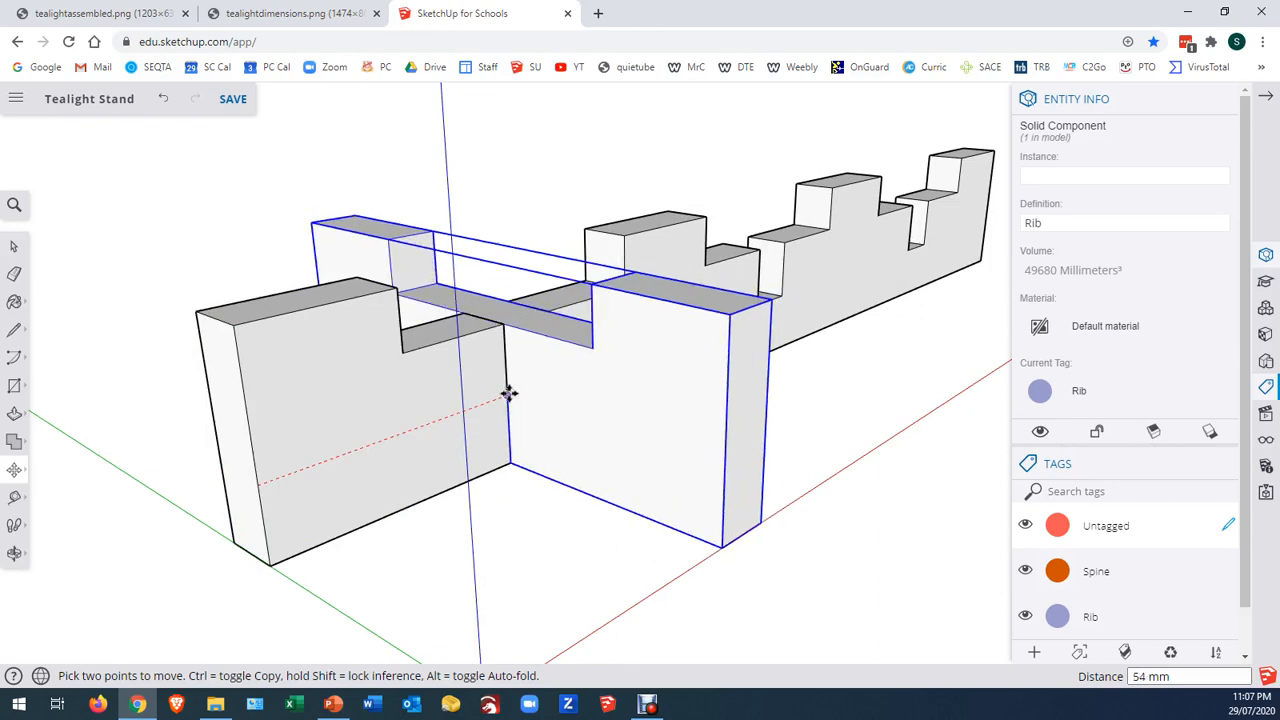
{"action": "left_click", "coordinate": [509, 393]}
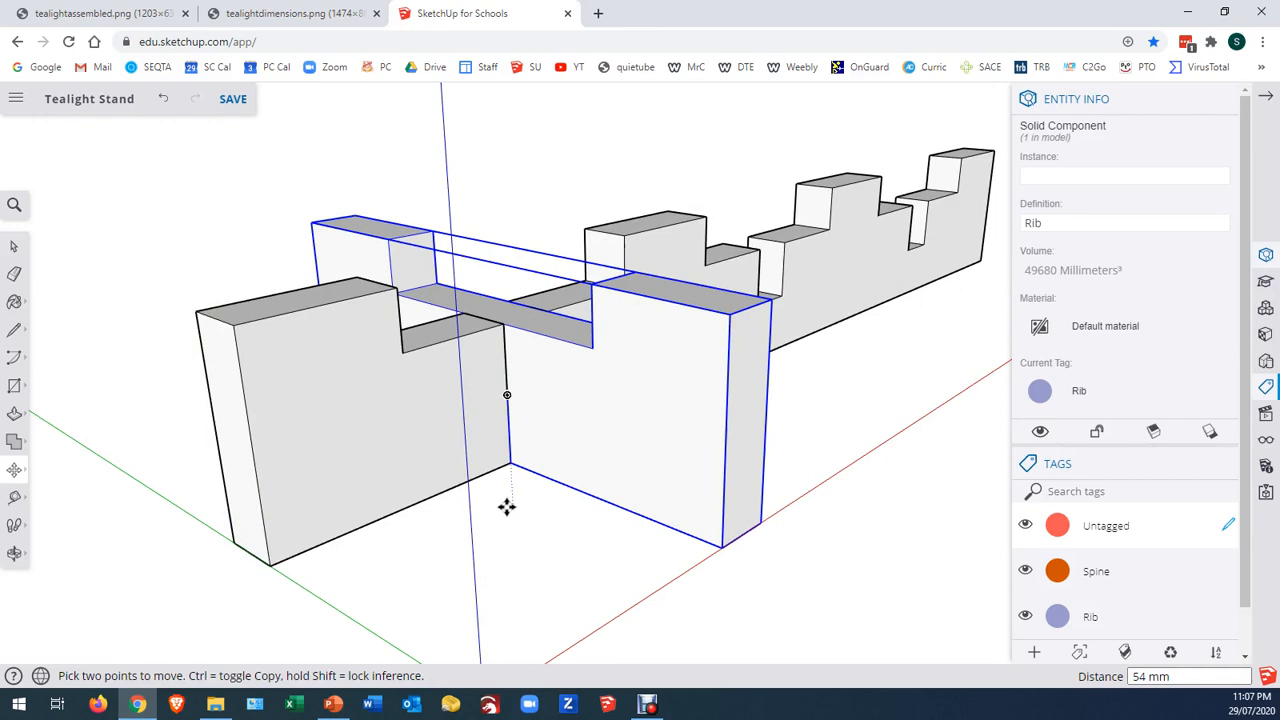
Copy the rib along the red axis to the spine's next notch and repeat the copy with x2
{"action": "left_click", "coordinate": [503, 393]}
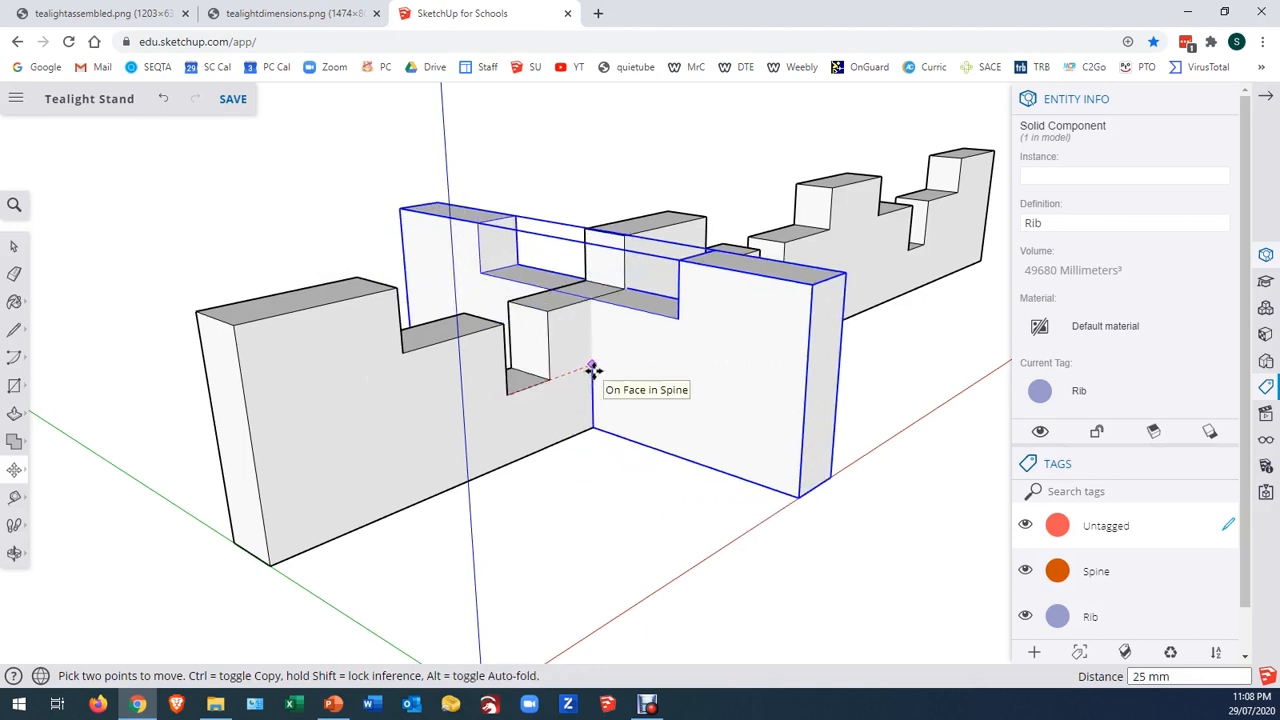
{"action": "key", "text": "ctrl"}
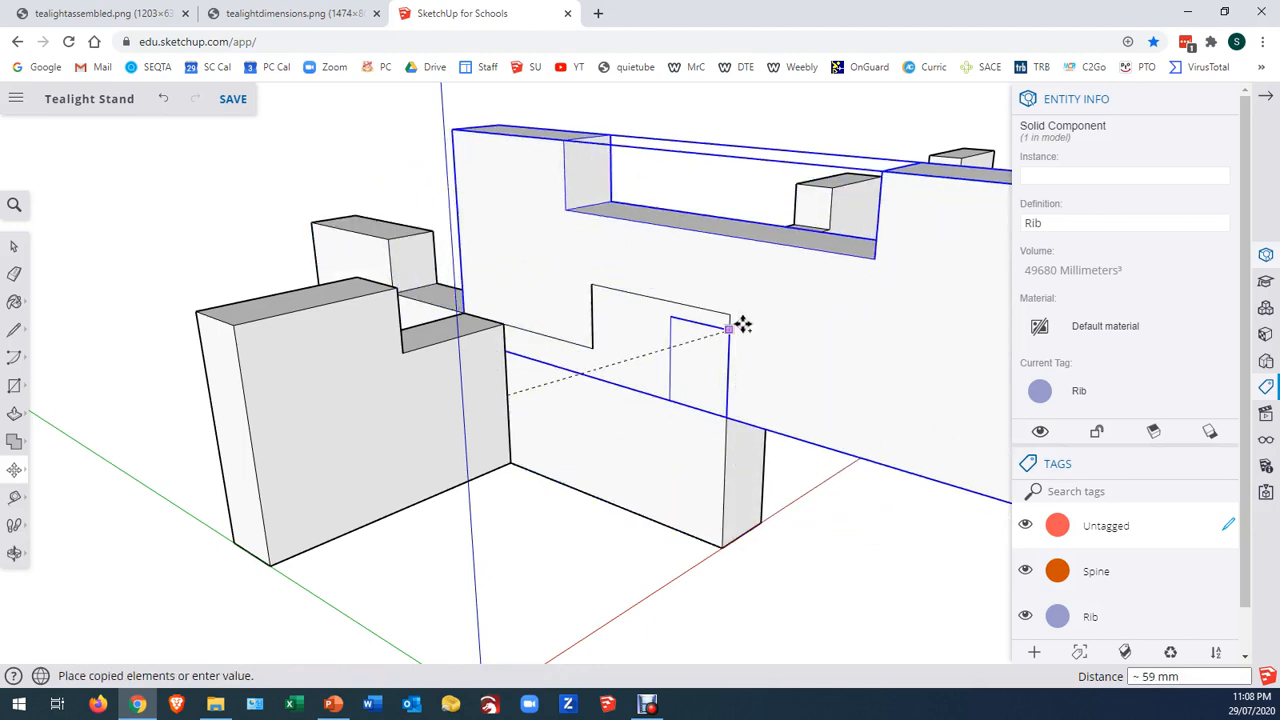
{"action": "middle_click_drag", "start_coordinate": [576, 357], "coordinate": [614, 374]}
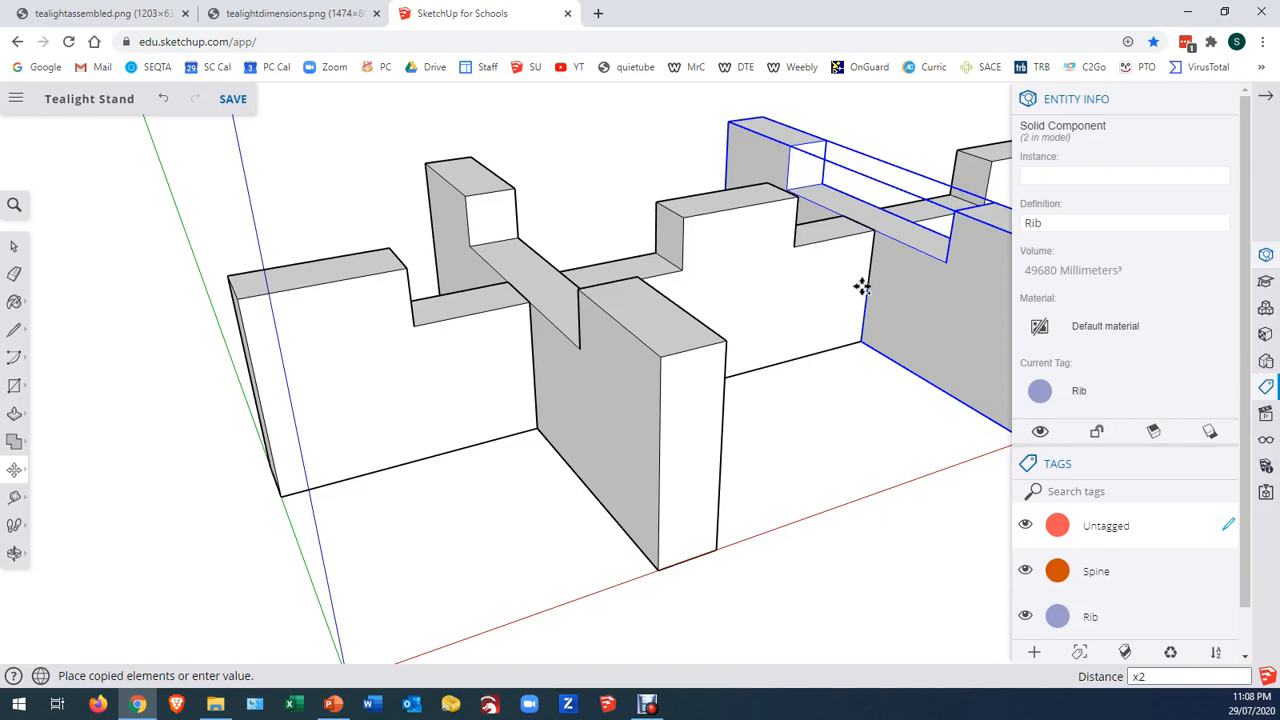
{"action": "key", "text": "Return"}
{"action": "scroll", "coordinate": [370, 305], "scroll_direction": "down", "scroll_amount": 5}
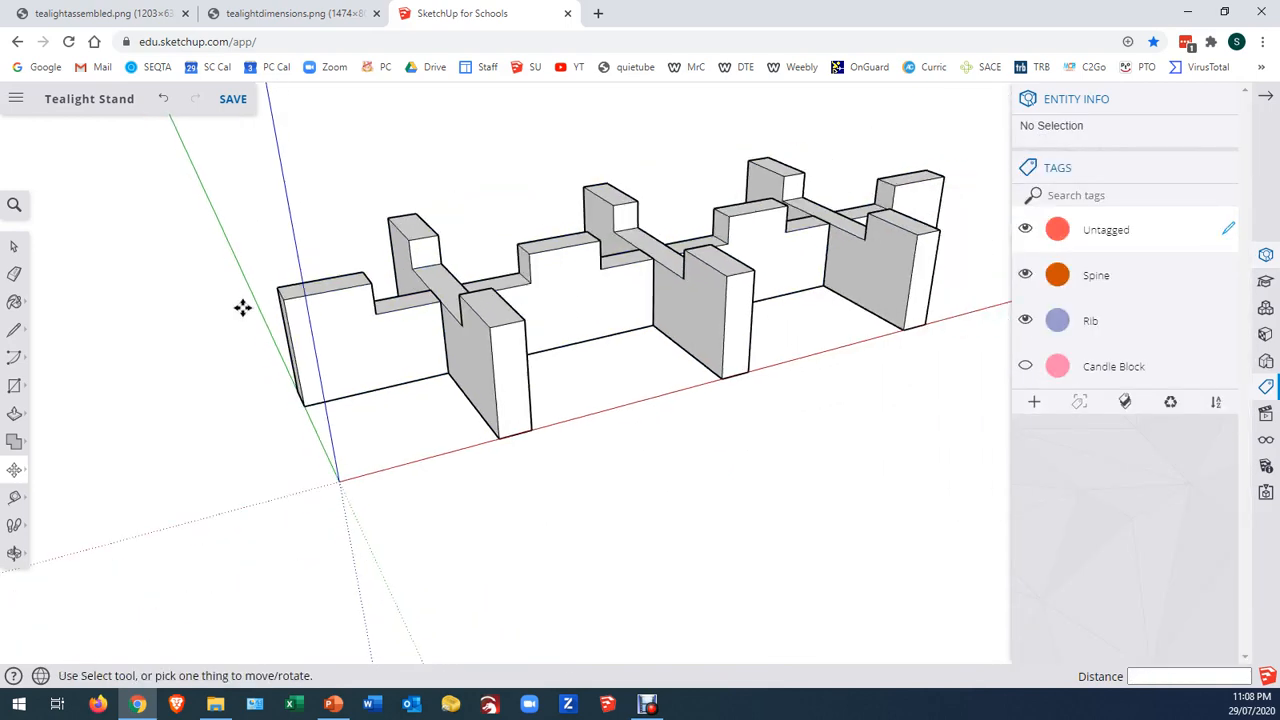
{"action": "middle_click_drag", "start_coordinate": [140, 312], "coordinate": [254, 332]}
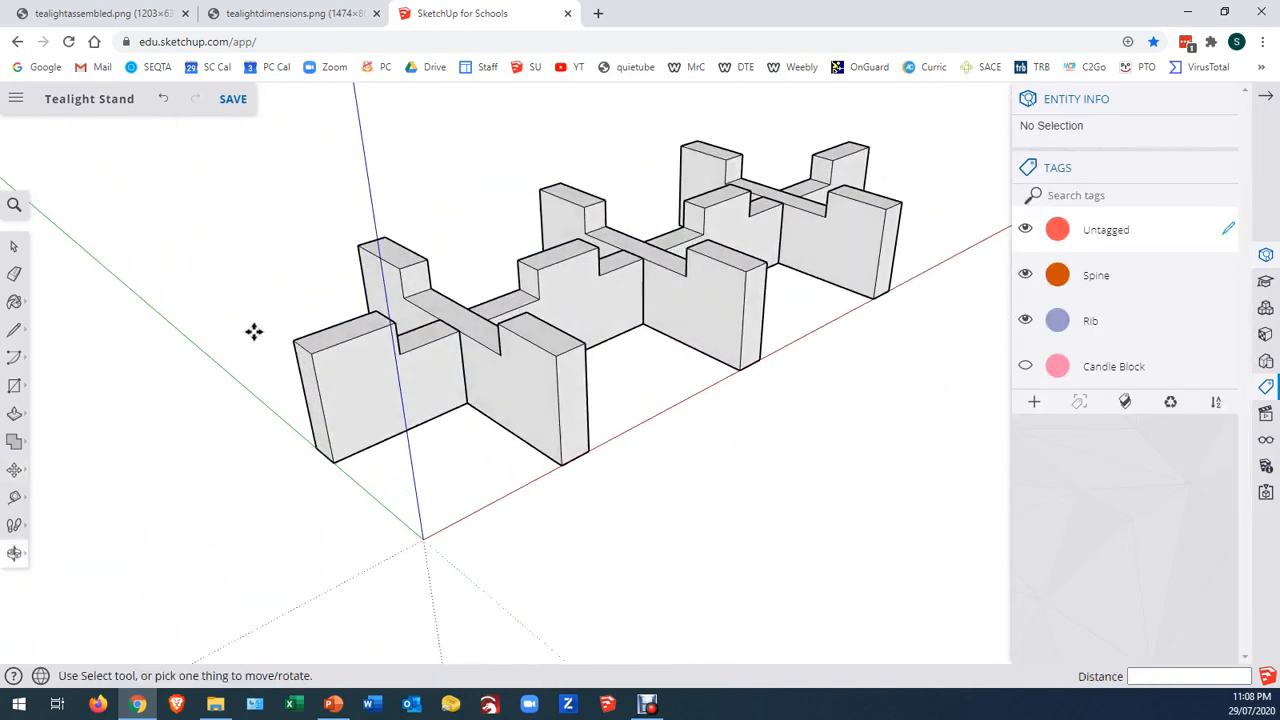
Show the Candle Block tag and move the block by its bottom edge midpoint onto the midpoint of the first rib's top edge beside the notch
{"action": "left_click", "coordinate": [14, 247]}
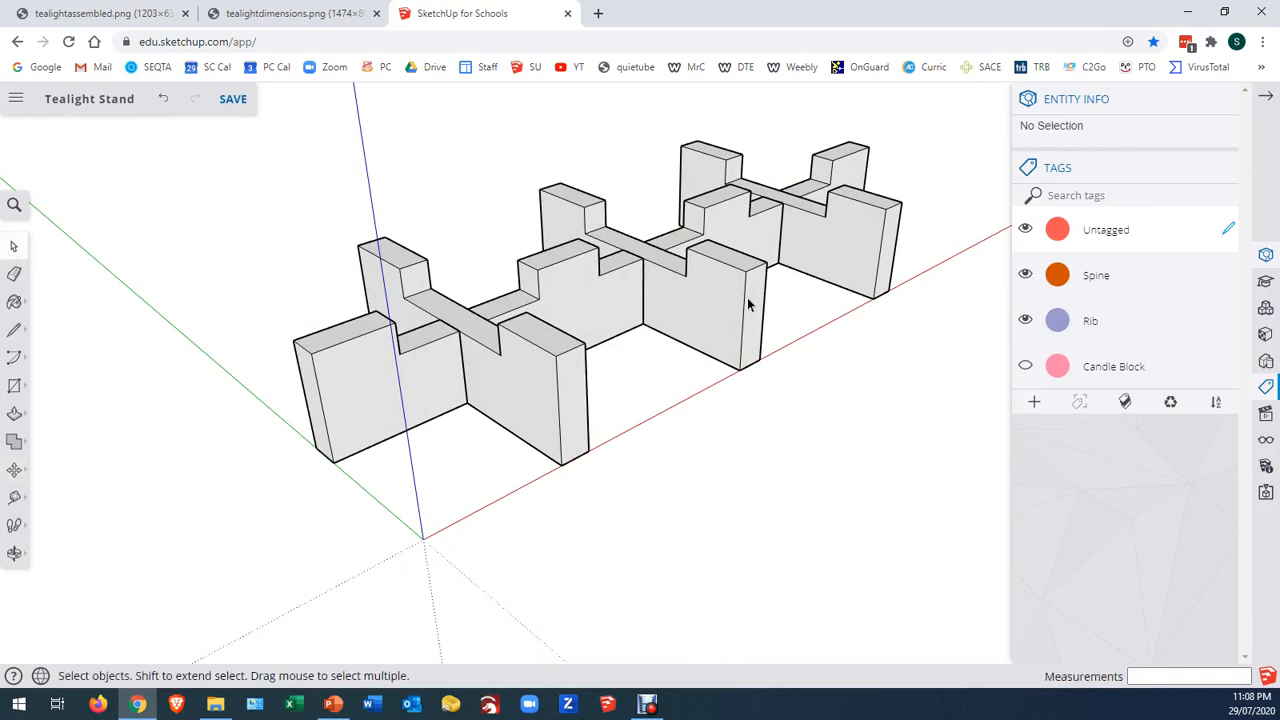
{"action": "left_click", "coordinate": [1025, 368]}
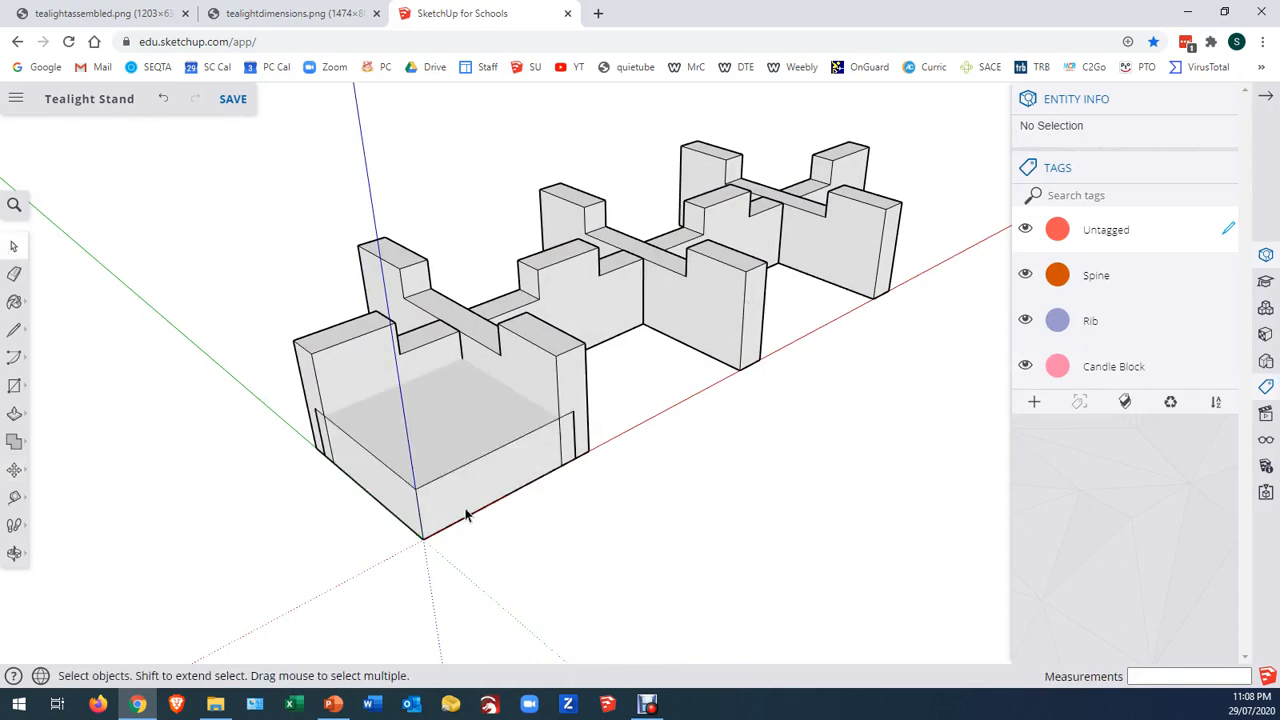
{"action": "left_click", "coordinate": [503, 485]}
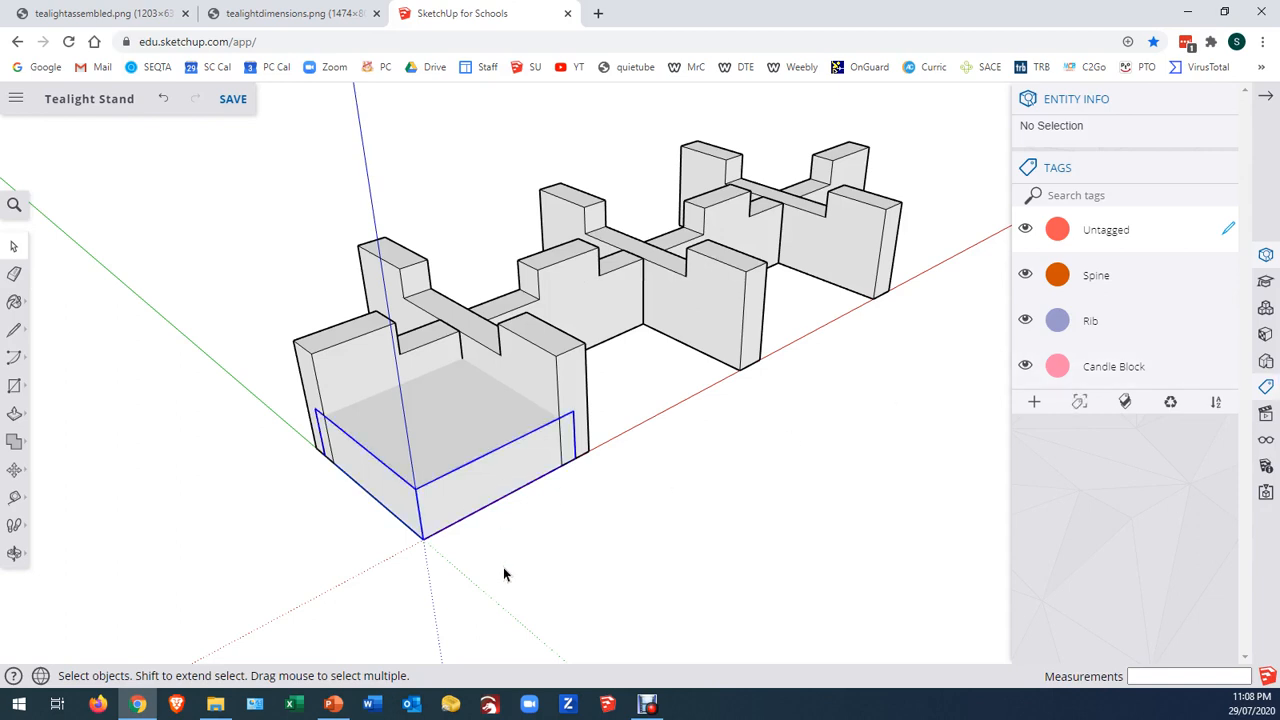
{"action": "key", "text": "m"}
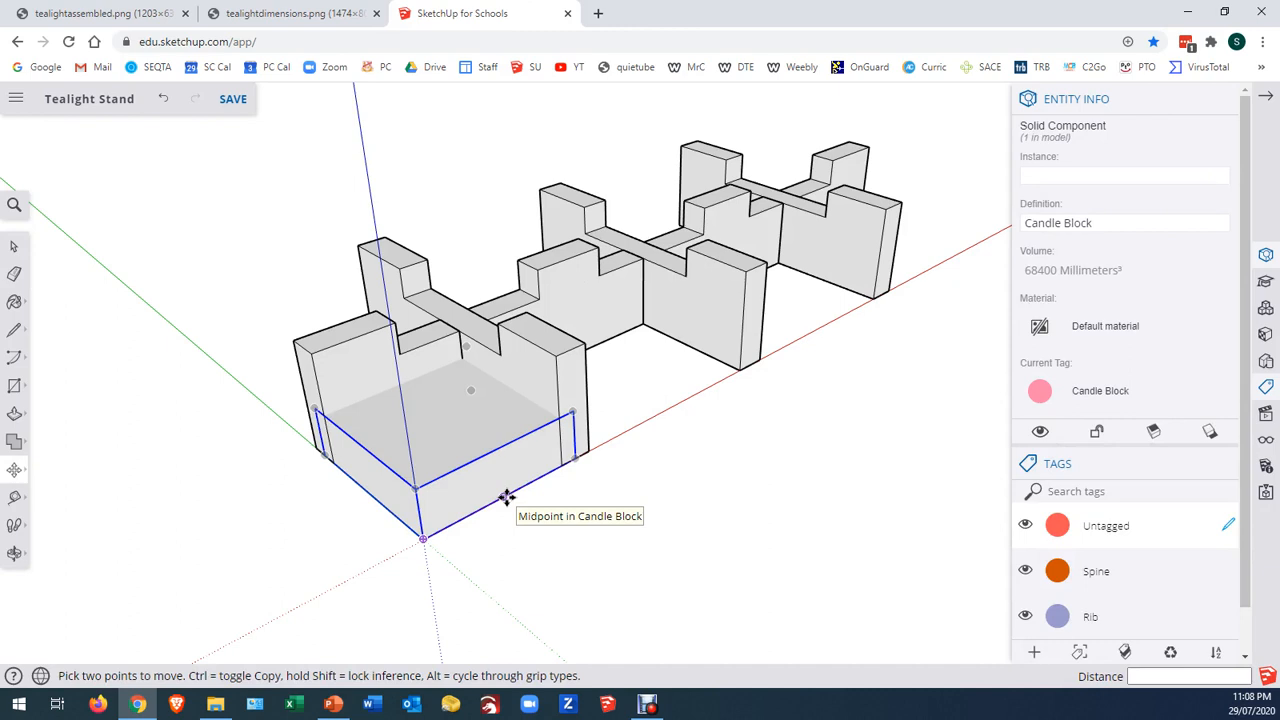
{"action": "left_click", "coordinate": [507, 497]}
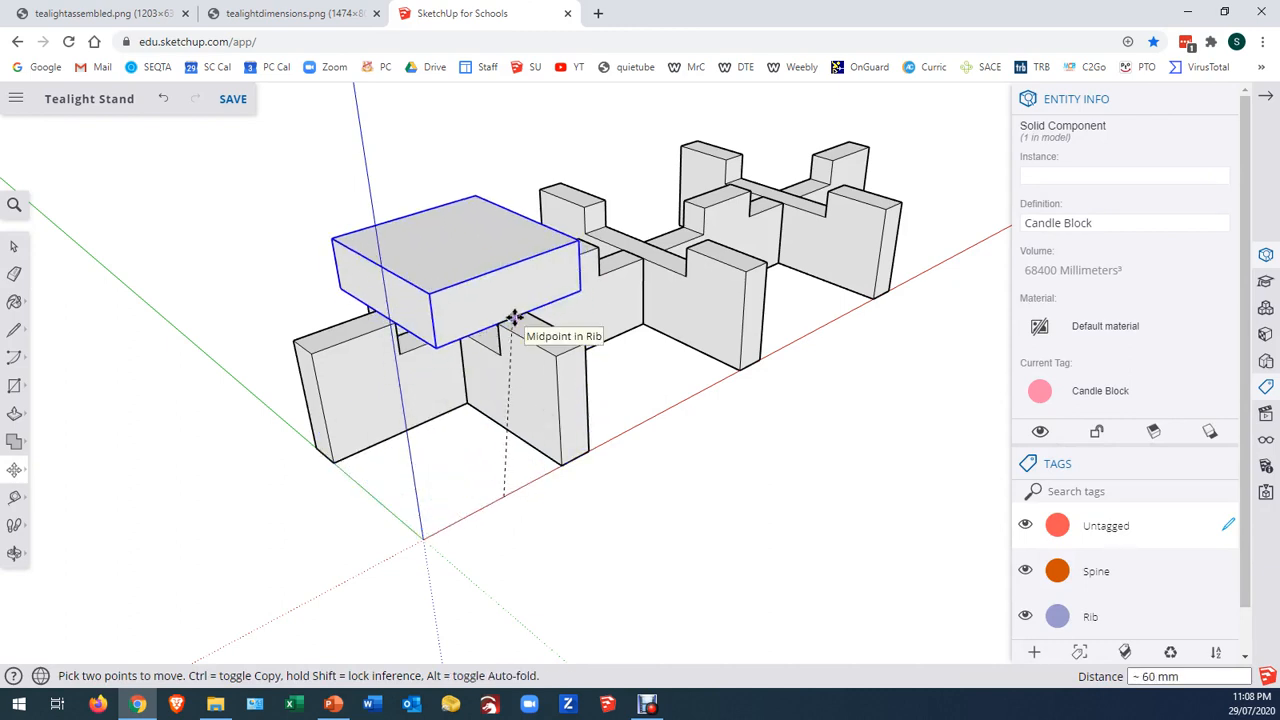
{"action": "left_click", "coordinate": [513, 318]}
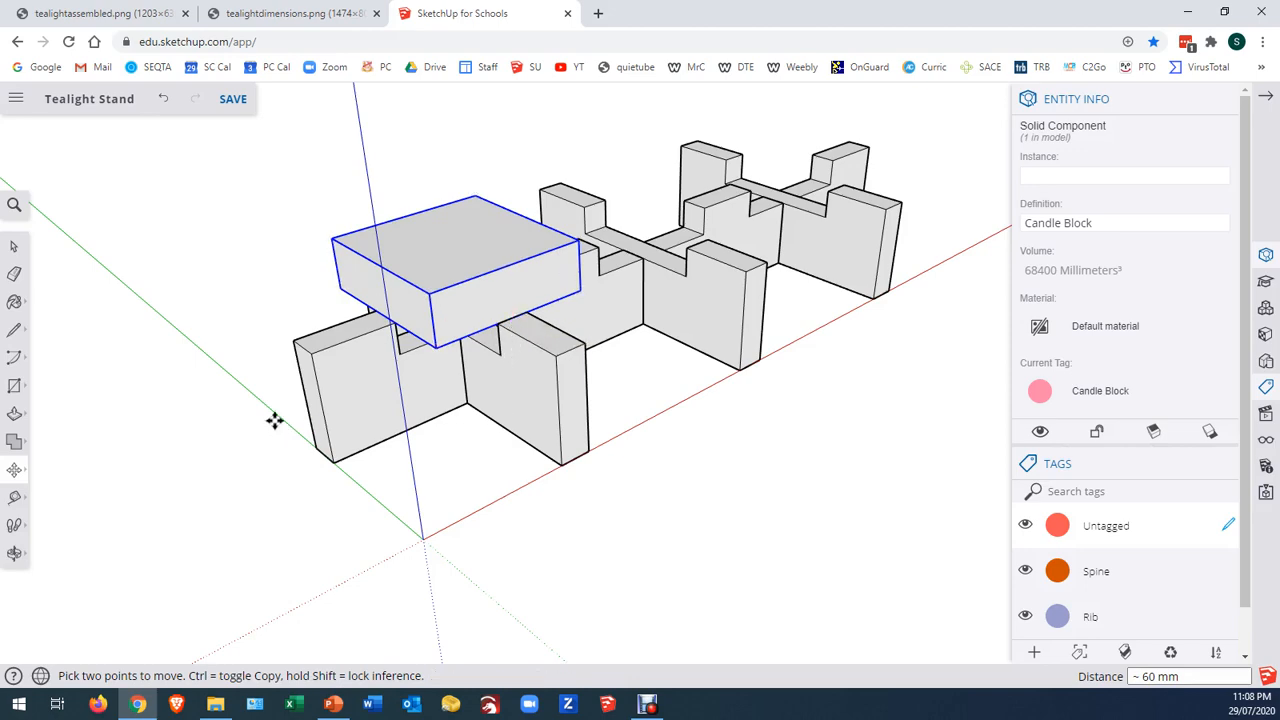
Lower the candle block 12 mm to seat it in the top notches of the first rib and spine
{"action": "middle_click_drag", "start_coordinate": [274, 420], "coordinate": [454, 334]}
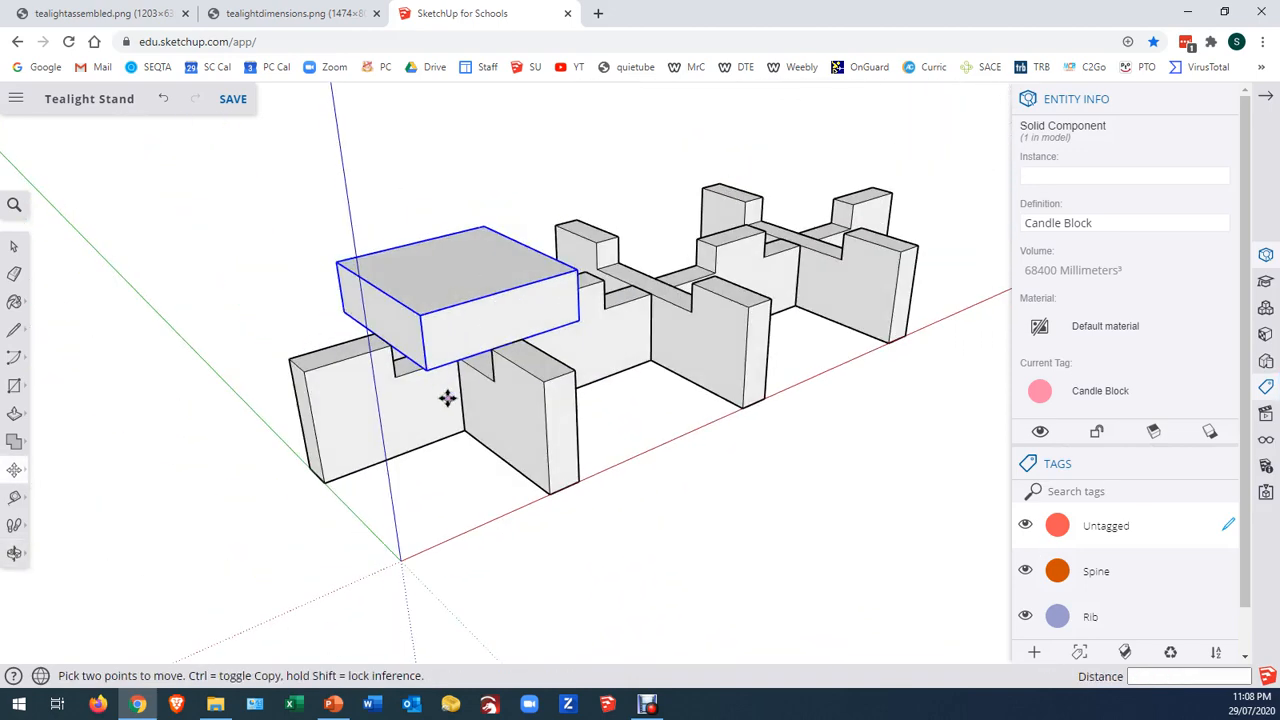
{"action": "middle_click_drag", "start_coordinate": [449, 400], "coordinate": [566, 312]}
{"action": "scroll", "coordinate": [571, 317], "scroll_direction": "up", "scroll_amount": 5}
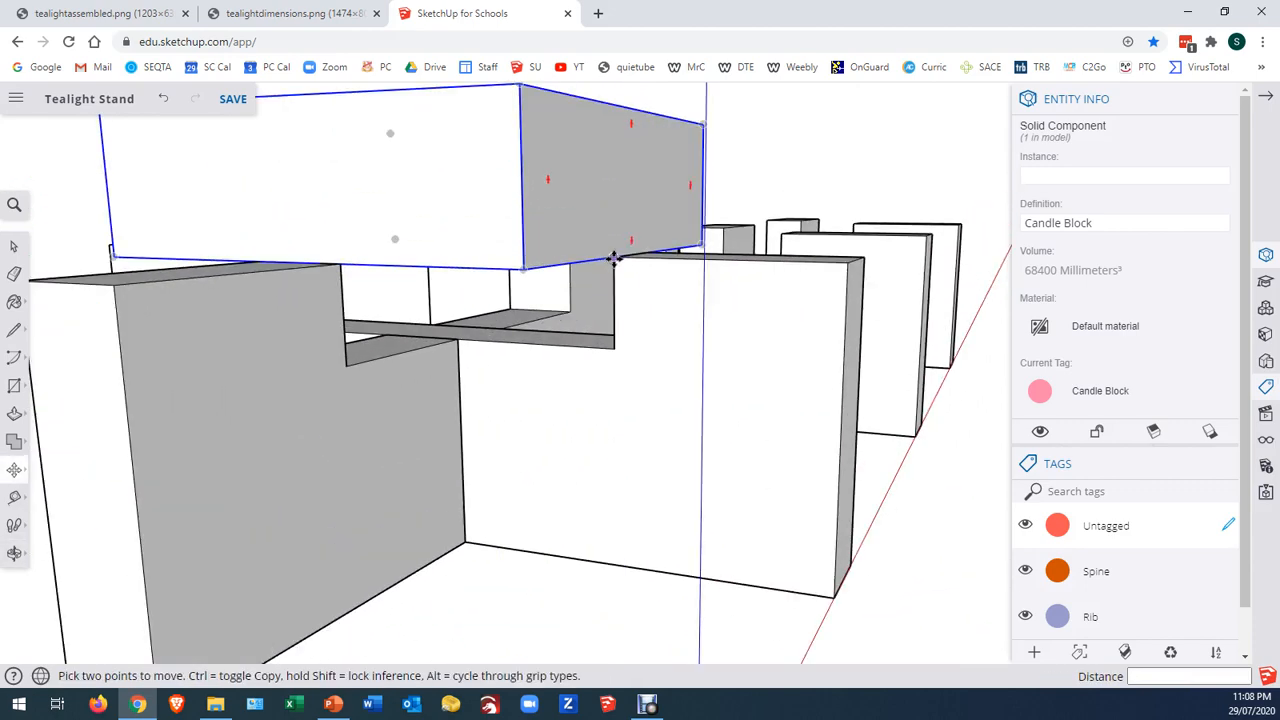
{"action": "left_click", "coordinate": [614, 258]}
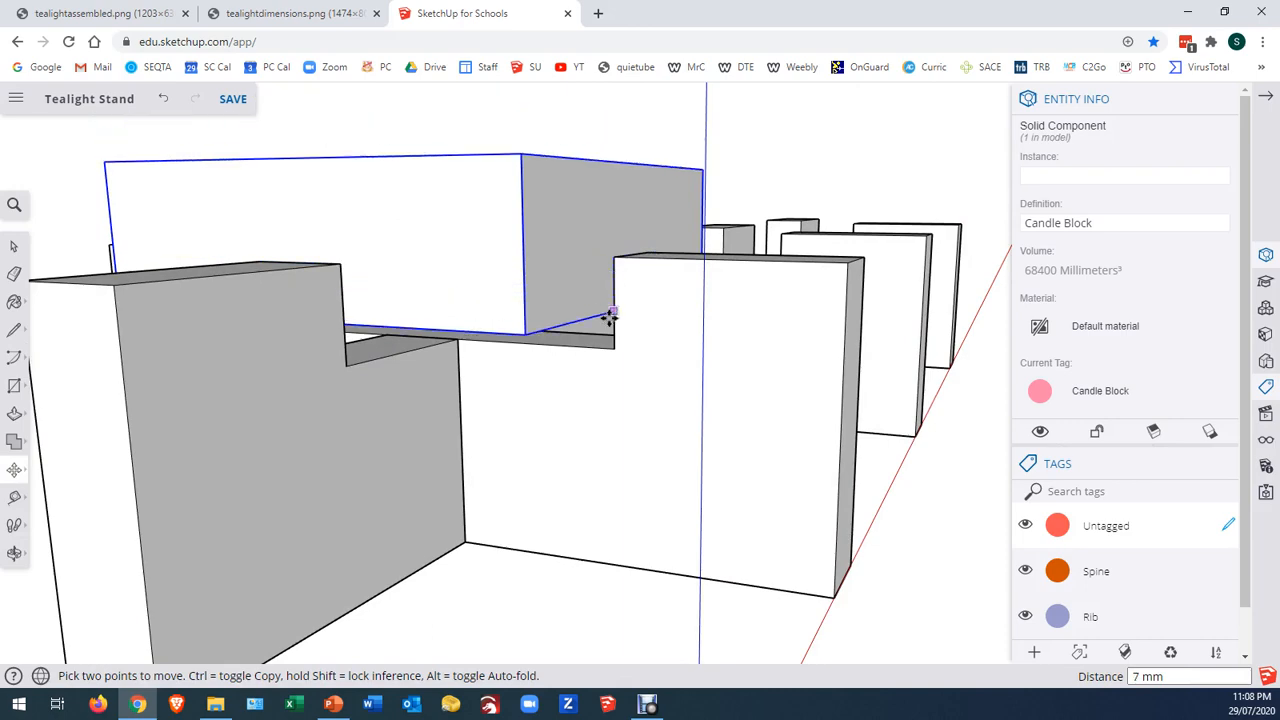
{"action": "left_click", "coordinate": [614, 337]}
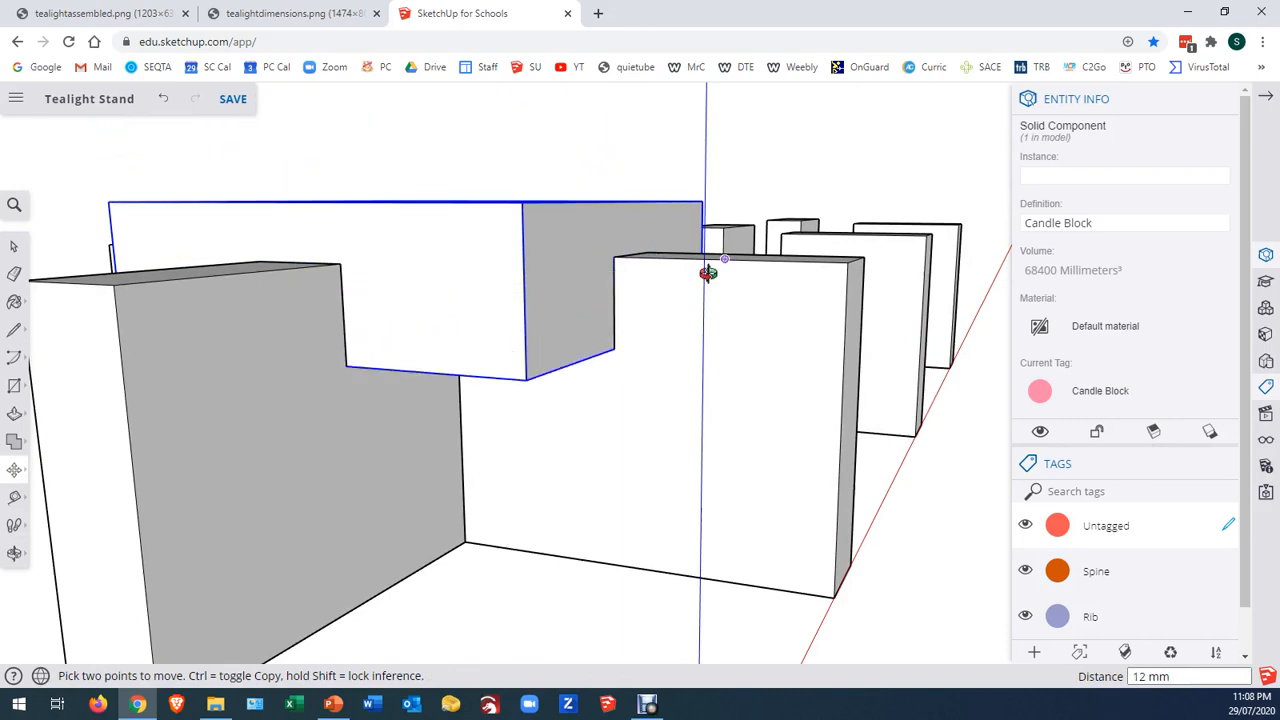
Copy the candle block 90 mm along the red axis onto the second rib, and another 90 mm onto the third
{"action": "middle_click_drag", "start_coordinate": [709, 274], "coordinate": [594, 404]}
{"action": "scroll", "coordinate": [580, 423], "scroll_direction": "down", "scroll_amount": 2}
{"action": "scroll", "coordinate": [470, 440], "scroll_direction": "down", "scroll_amount": 2}
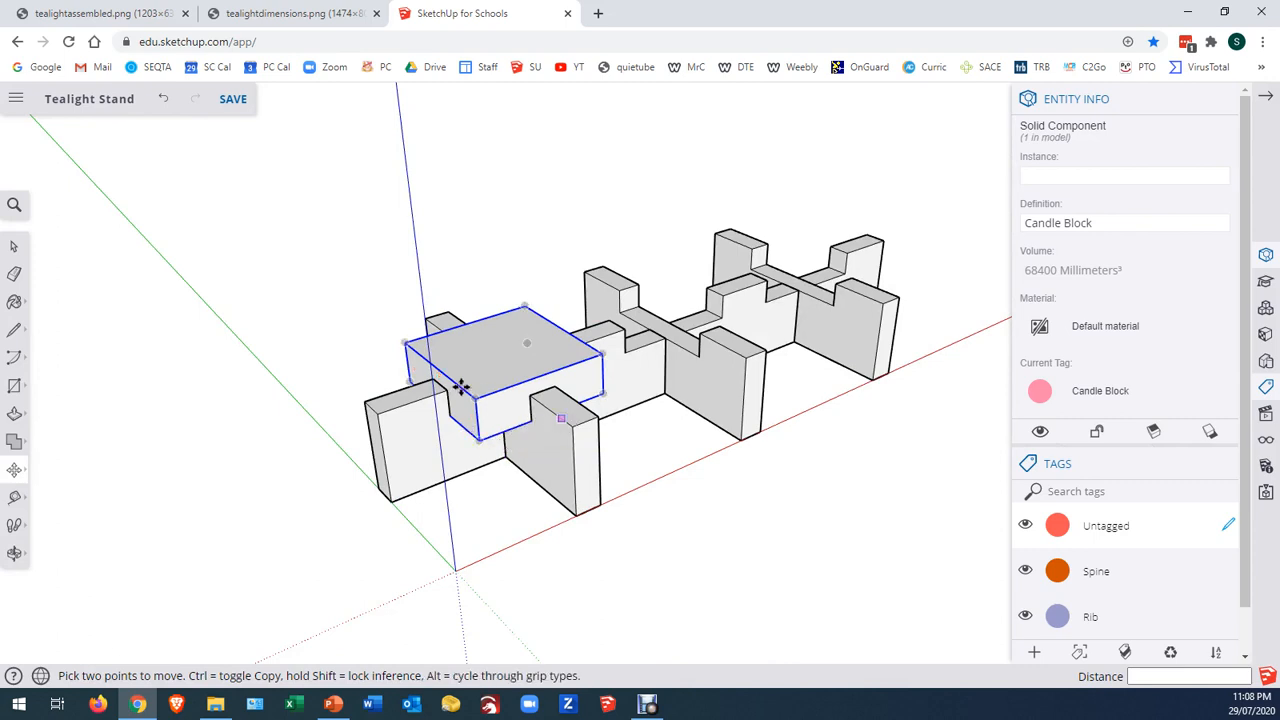
{"action": "left_click", "coordinate": [575, 428]}
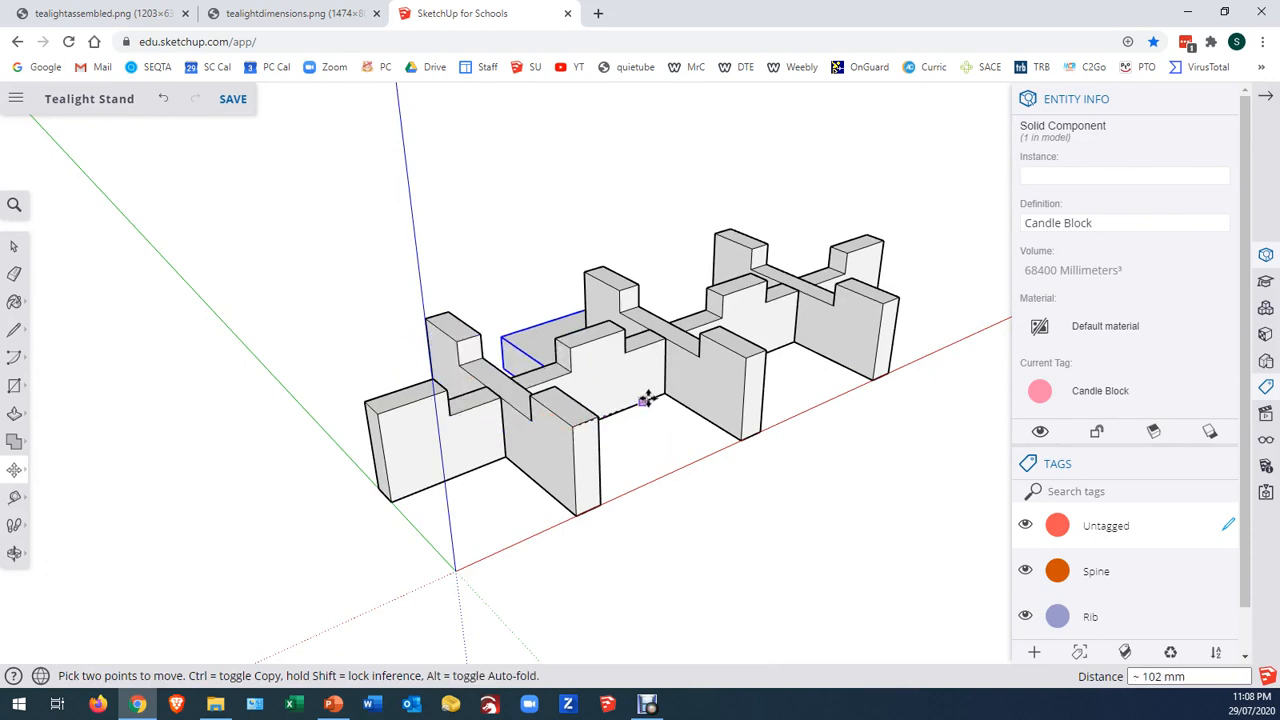
{"action": "key", "text": "ctrl"}
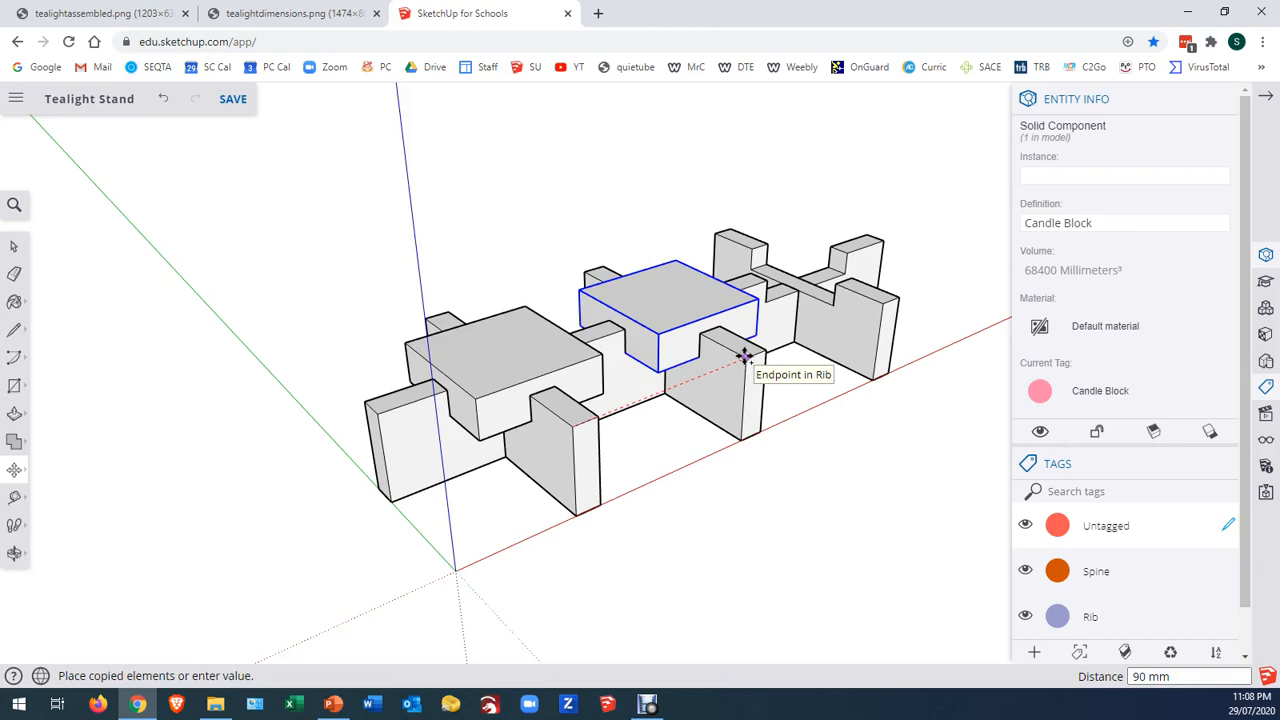
{"action": "left_click", "coordinate": [745, 357]}
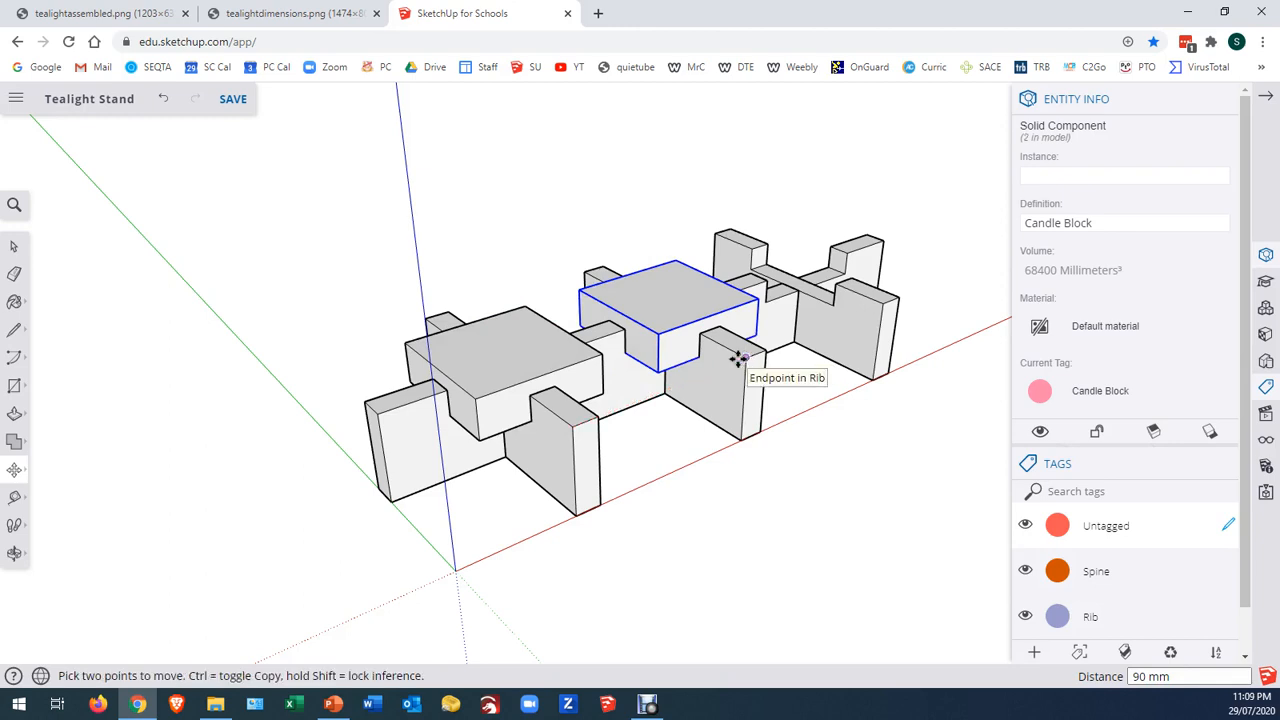
{"action": "left_click", "coordinate": [749, 362]}
{"action": "key", "text": "ctrl"}
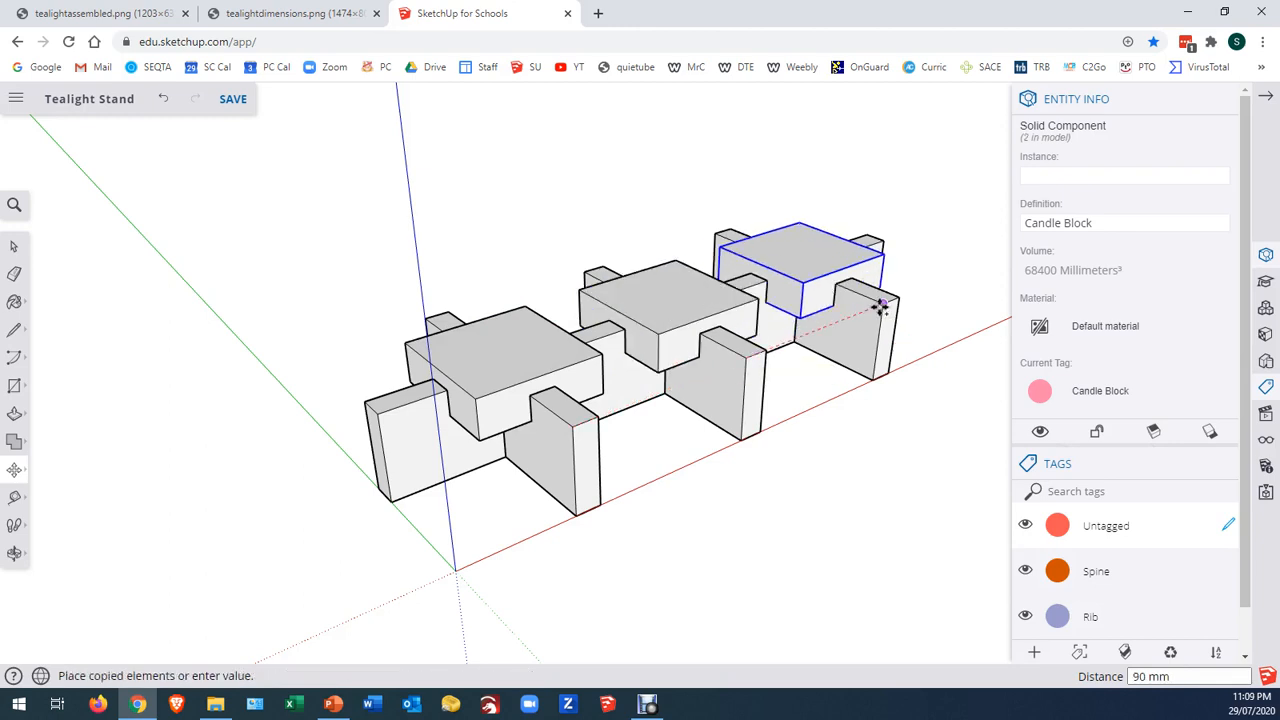
{"action": "left_click", "coordinate": [877, 302]}
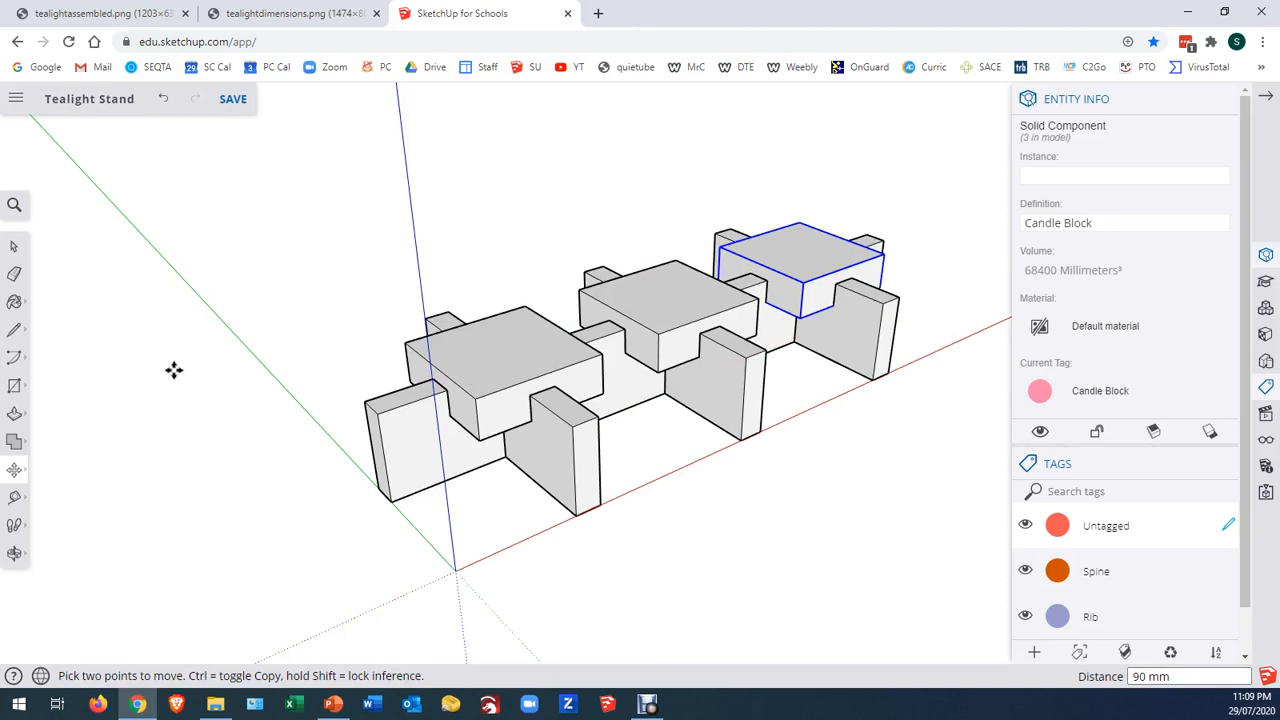
Place two guides crossing at the centre of the first candle block's top face, 30 mm in from its edges, and open that block for editing
{"action": "middle_click_drag", "start_coordinate": [126, 331], "coordinate": [236, 384]}
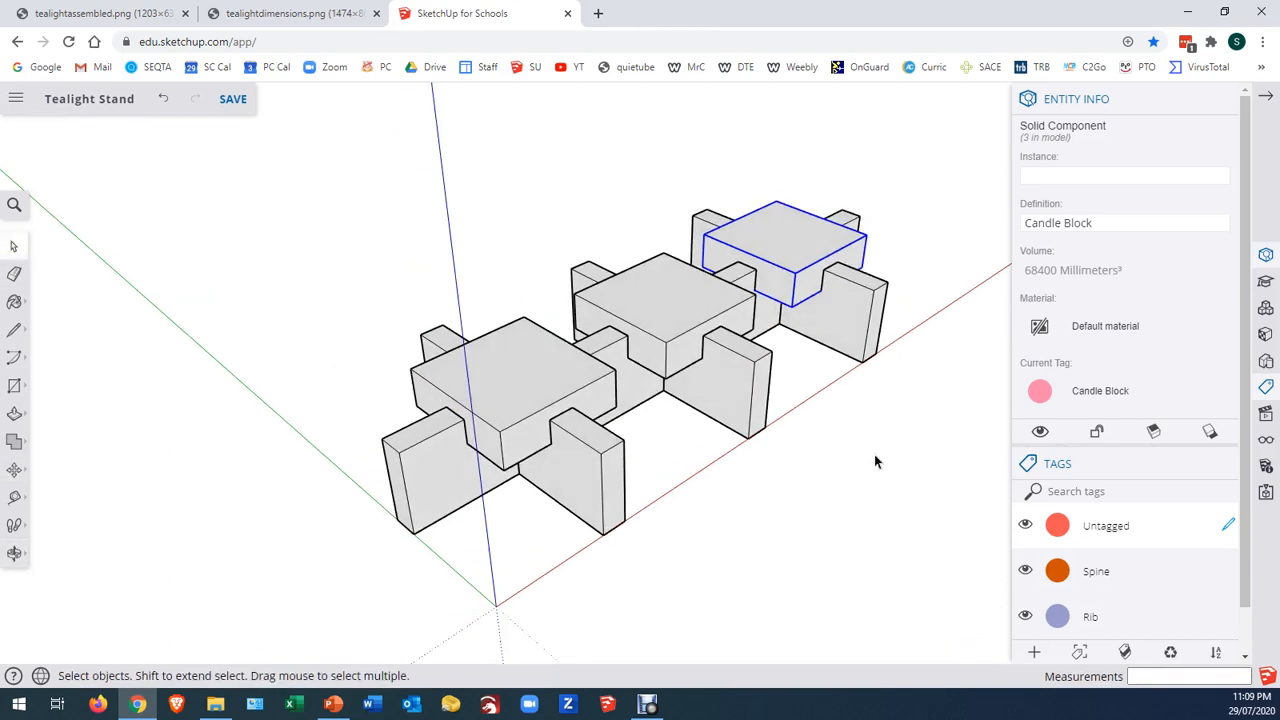
{"action": "scroll", "coordinate": [928, 384], "scroll_direction": "up", "scroll_amount": 3}
{"action": "mouse_move", "coordinate": [722, 494]}
{"action": "middle_mouse_down"}
{"action": "mouse_move", "coordinate": [709, 482]}
{"action": "mouse_move", "coordinate": [715, 493]}
{"action": "middle_mouse_up"}
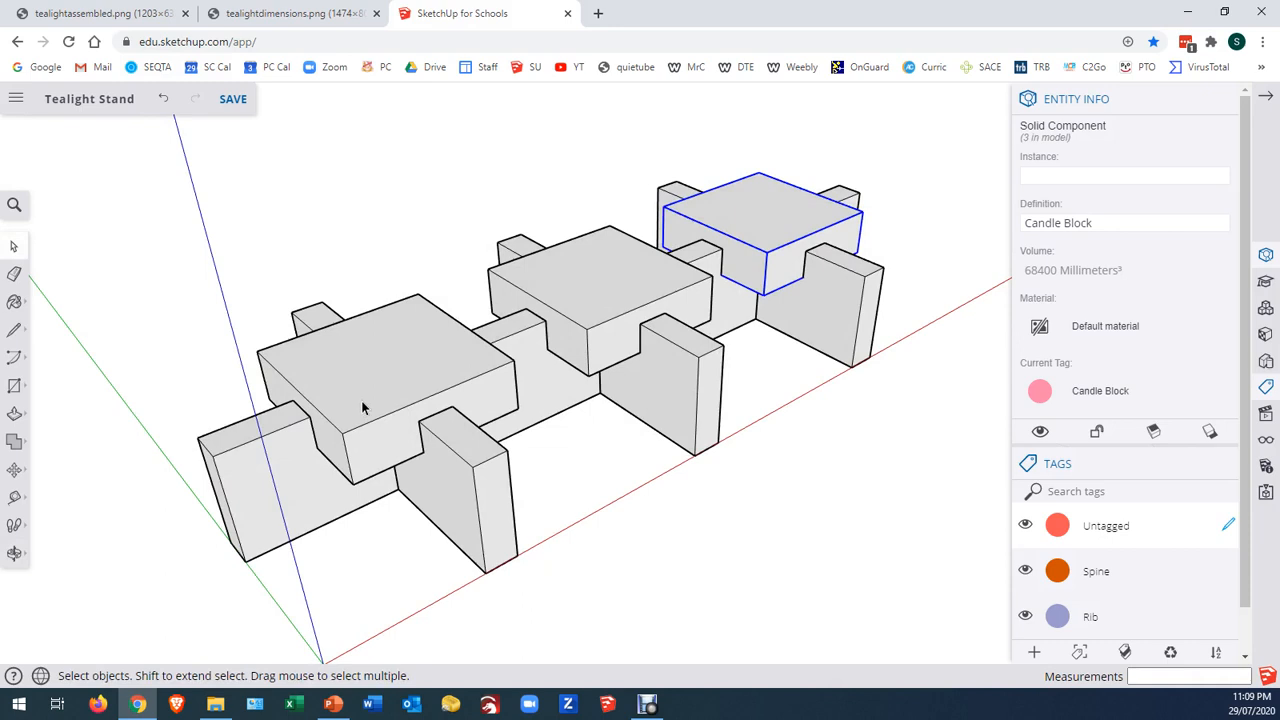
{"action": "key", "text": "t"}
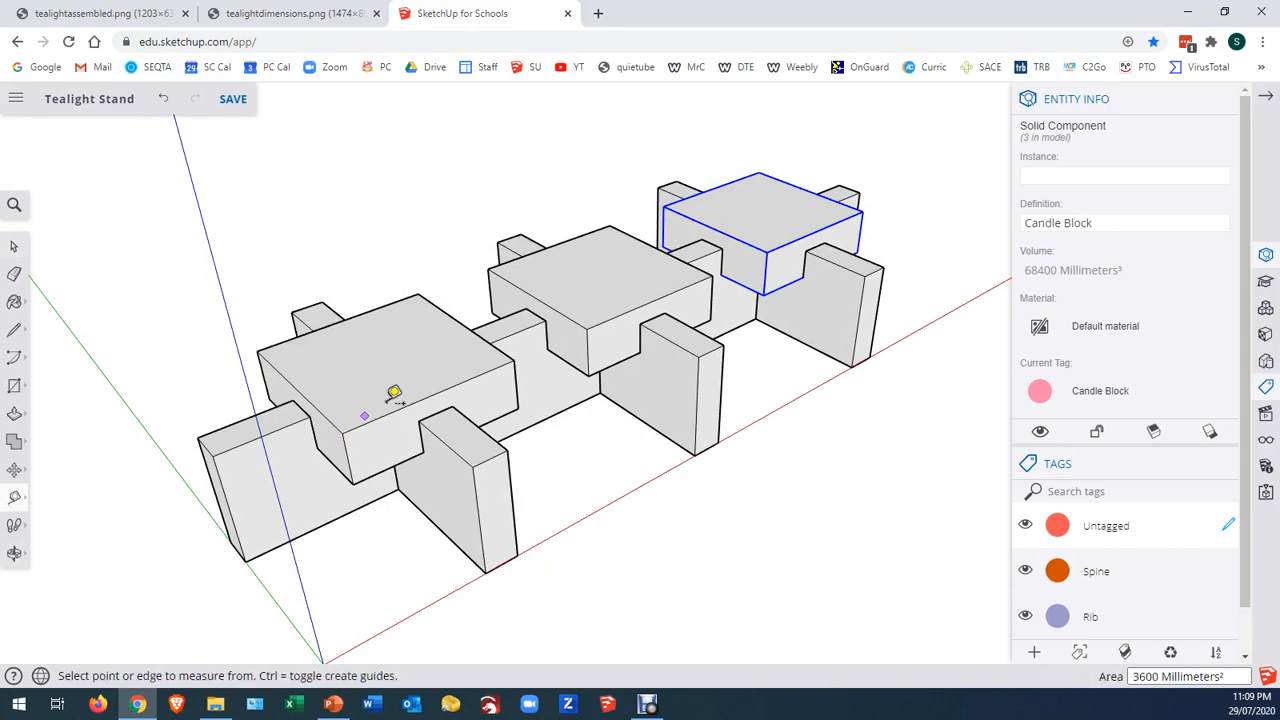
{"action": "left_click", "coordinate": [396, 408]}
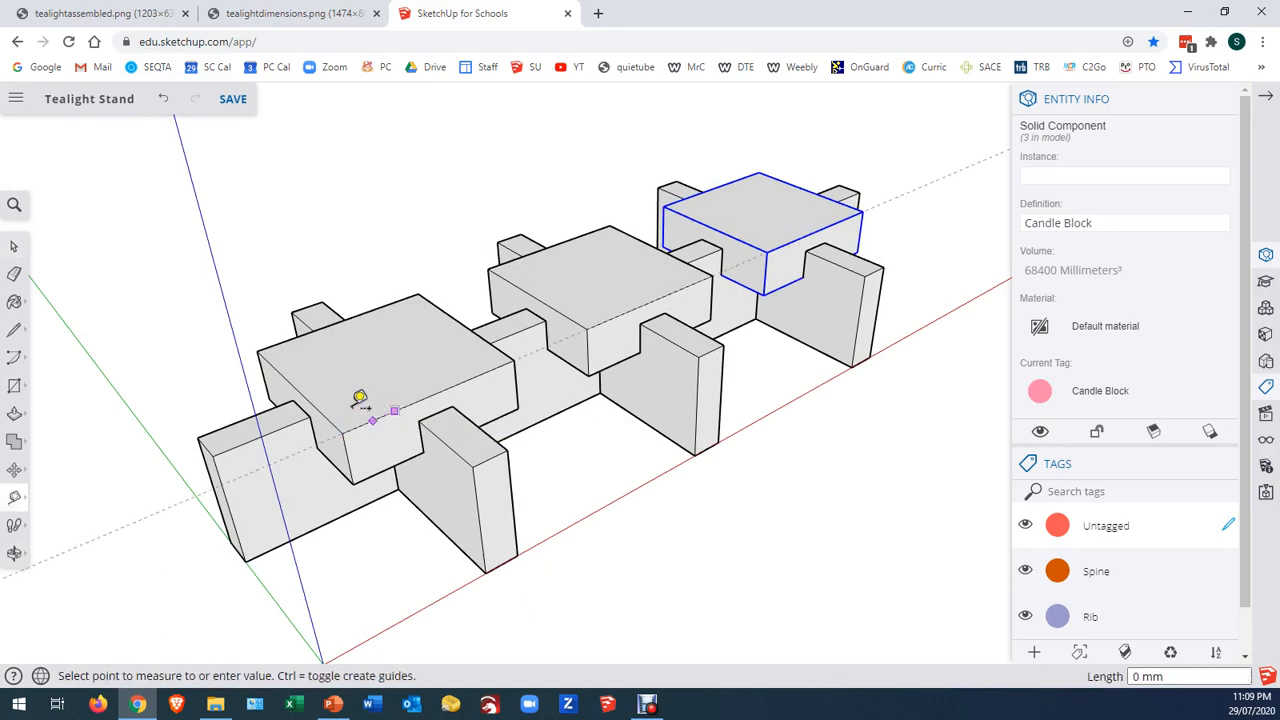
{"action": "left_click", "coordinate": [308, 386]}
{"action": "left_click", "coordinate": [320, 411]}
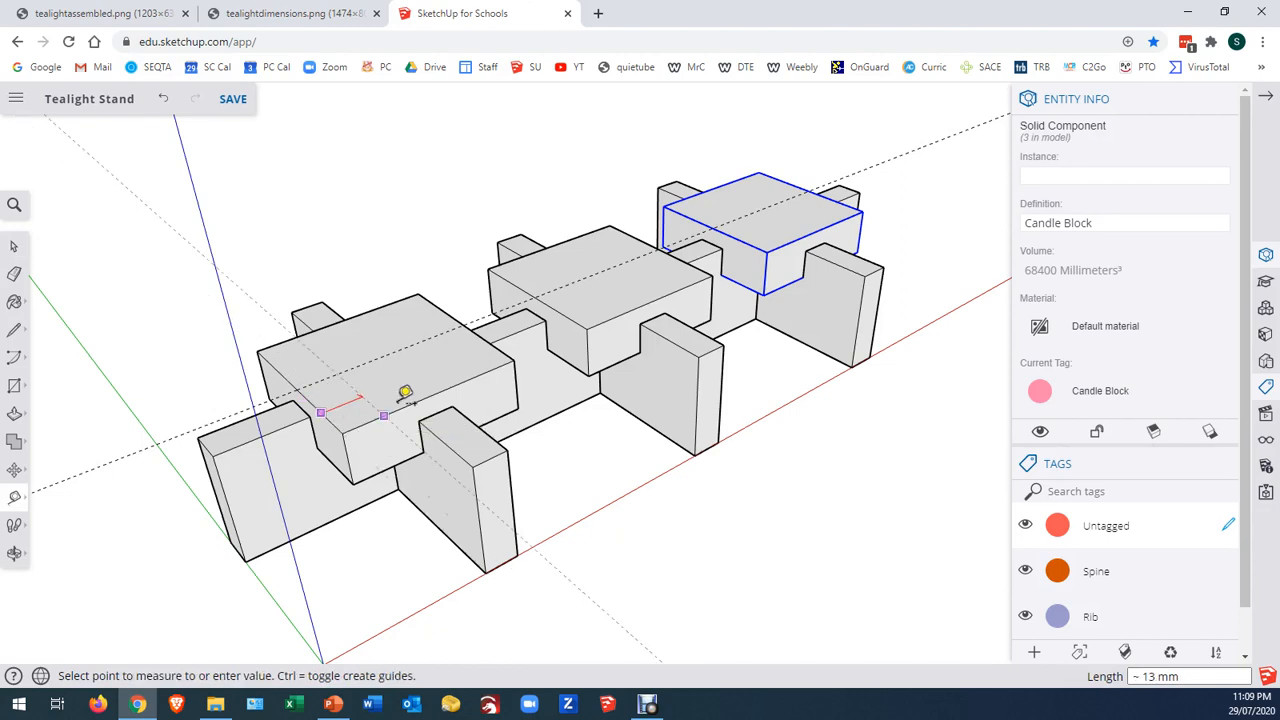
{"action": "left_click", "coordinate": [432, 394]}
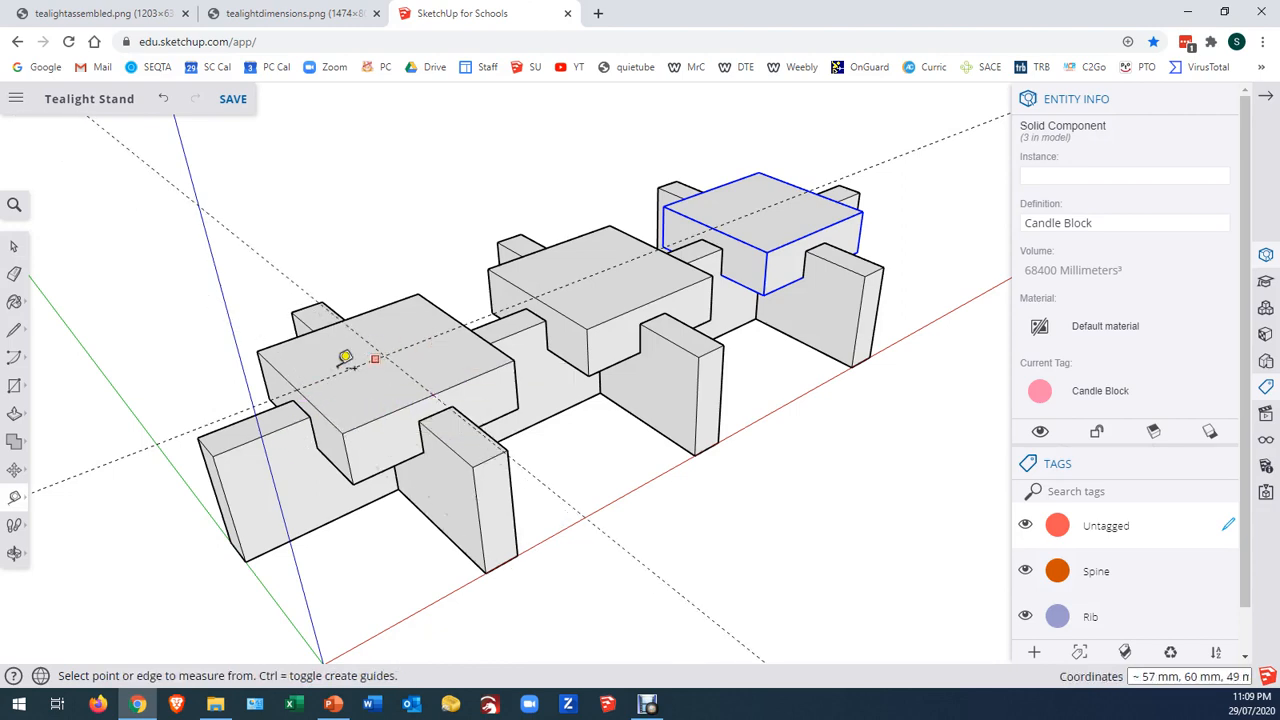
{"action": "key", "text": "space"}
{"action": "double_click", "coordinate": [351, 417]}
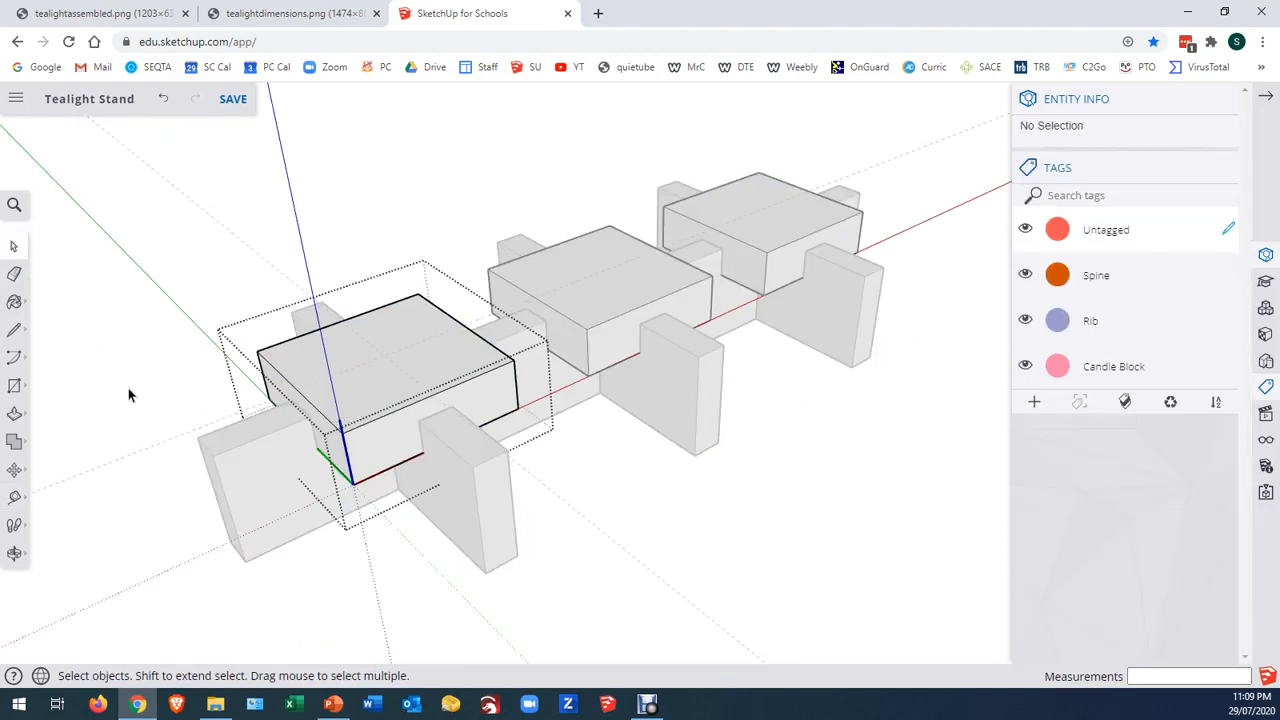
Draw a circle with a 19 mm radius on the first candle block's top face, centred where the two guides cross
{"action": "left_click", "coordinate": [14, 385]}
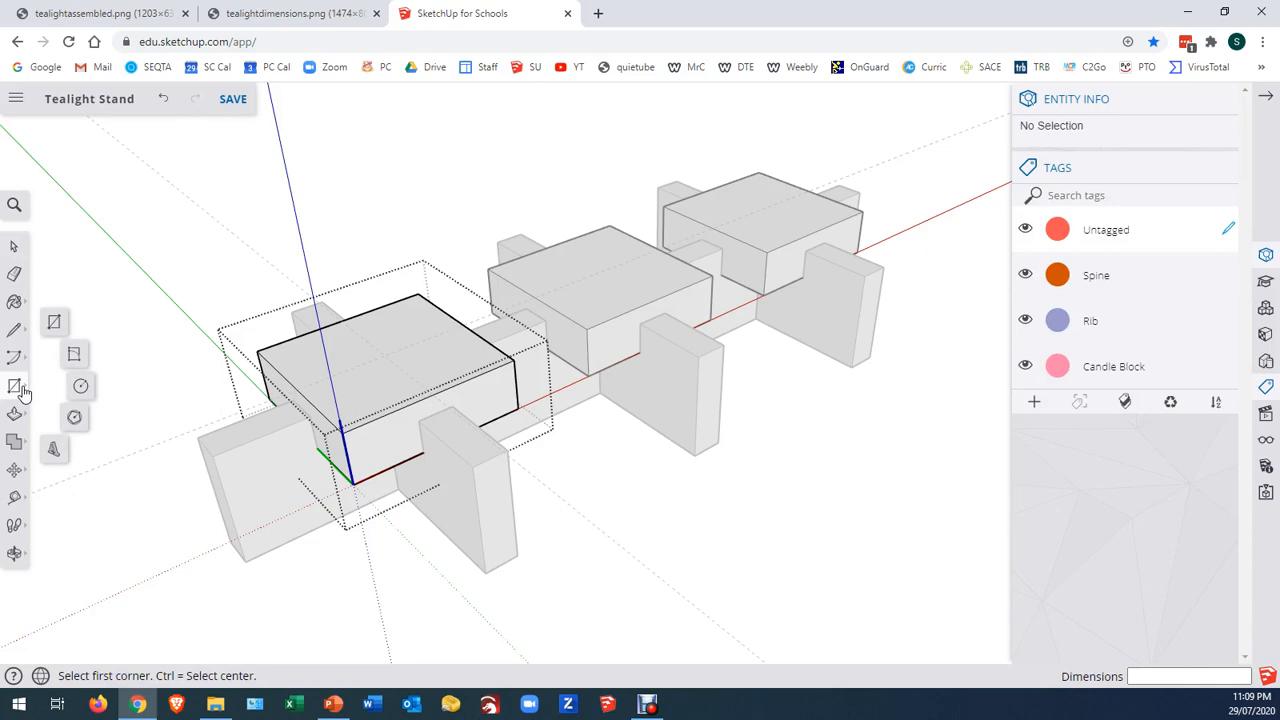
{"action": "left_click", "coordinate": [81, 387]}
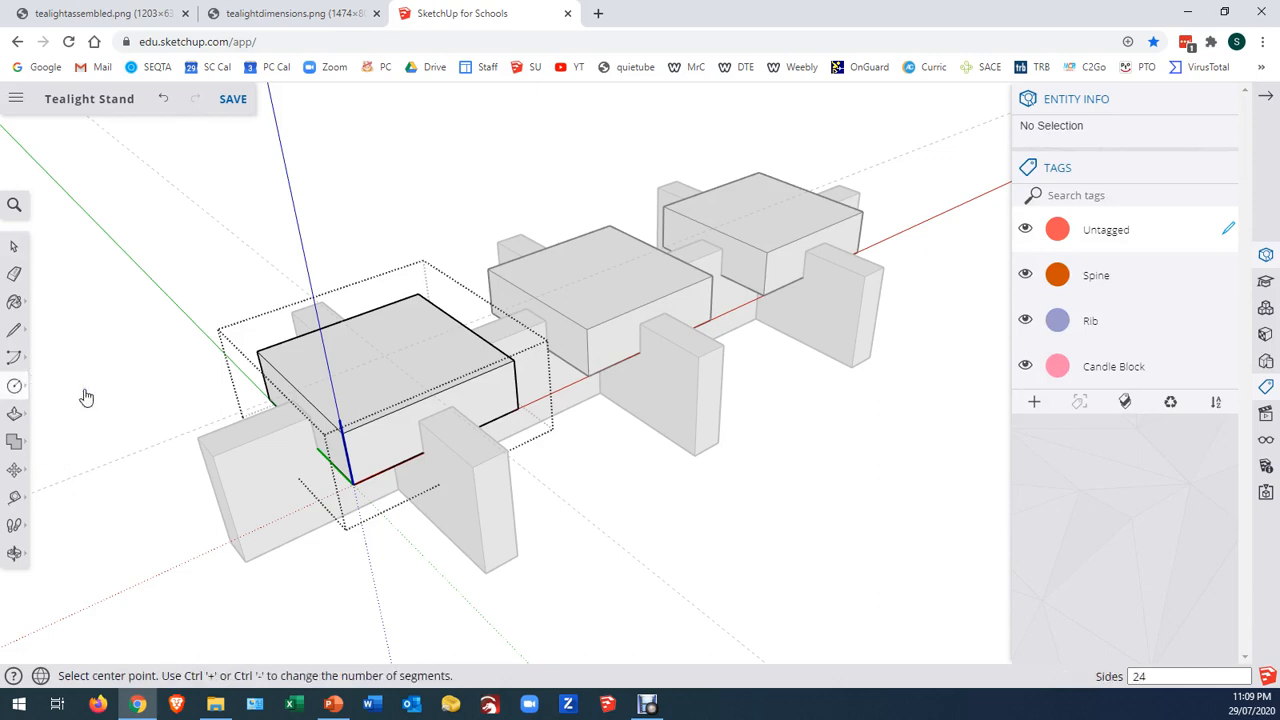
{"action": "left_click", "coordinate": [384, 356]}
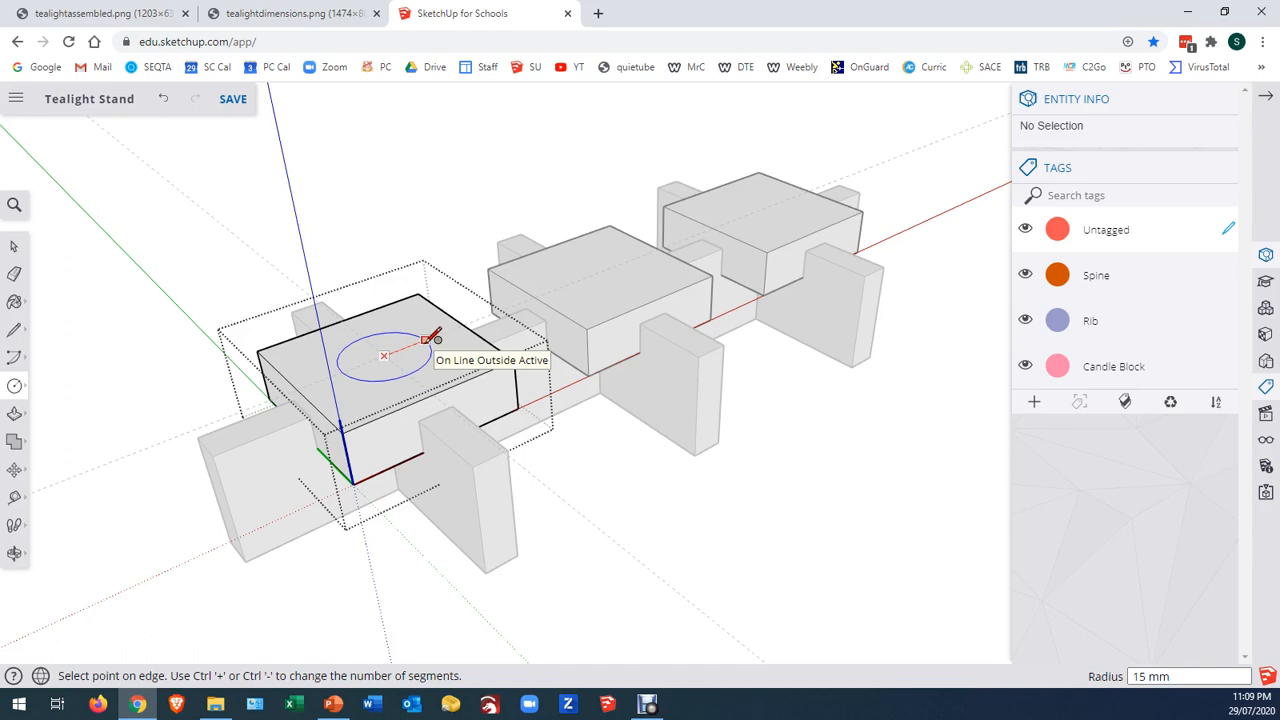
{"action": "type", "text": "19"}
{"action": "left_click", "coordinate": [432, 338]}
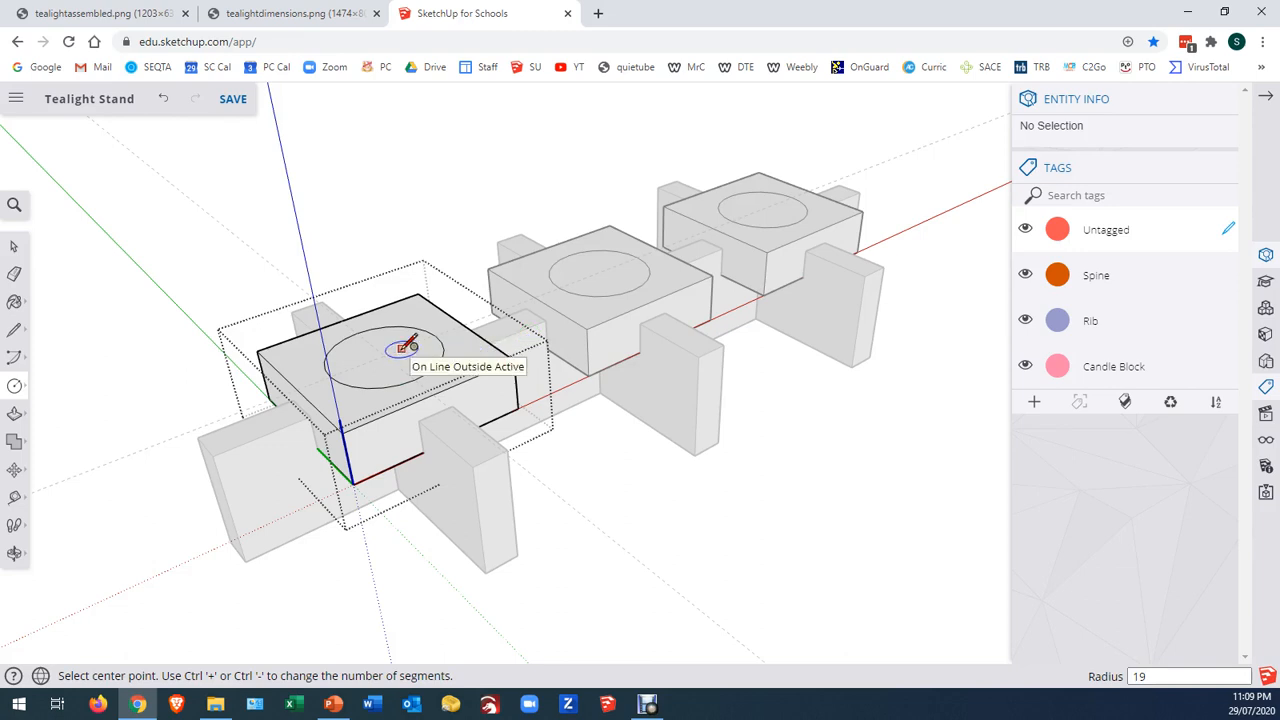
Push the circular face 15 mm down into the candle block to form the tealight recess, and close the block for editing
{"action": "key", "text": "p"}
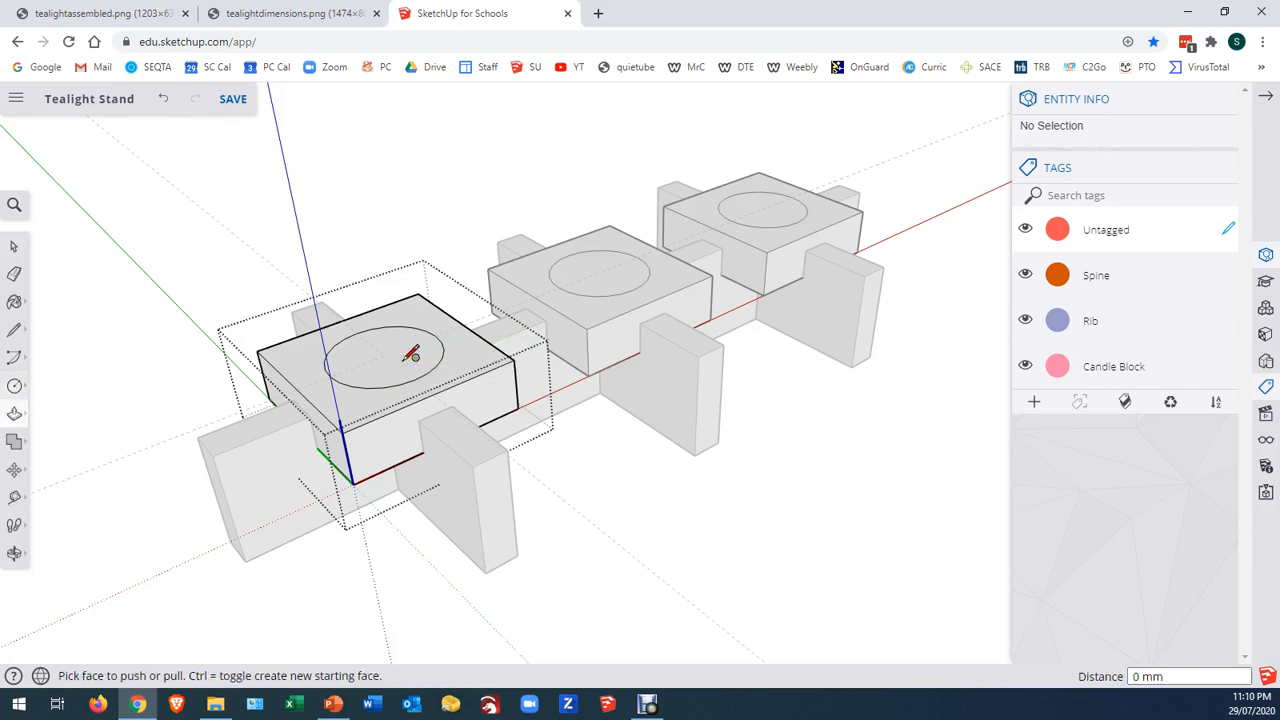
{"action": "left_click", "coordinate": [401, 352]}
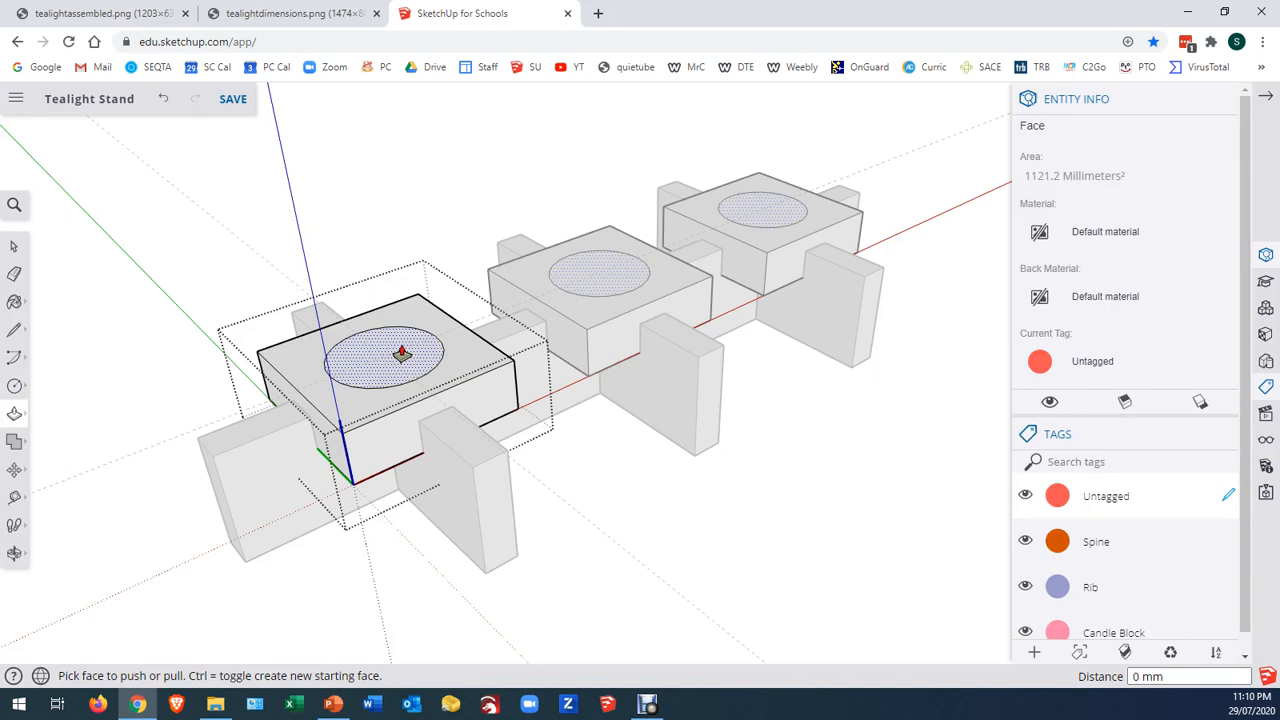
{"action": "left_click_drag", "start_coordinate": [401, 352], "coordinate": [399, 366]}
{"action": "type", "text": "1"}
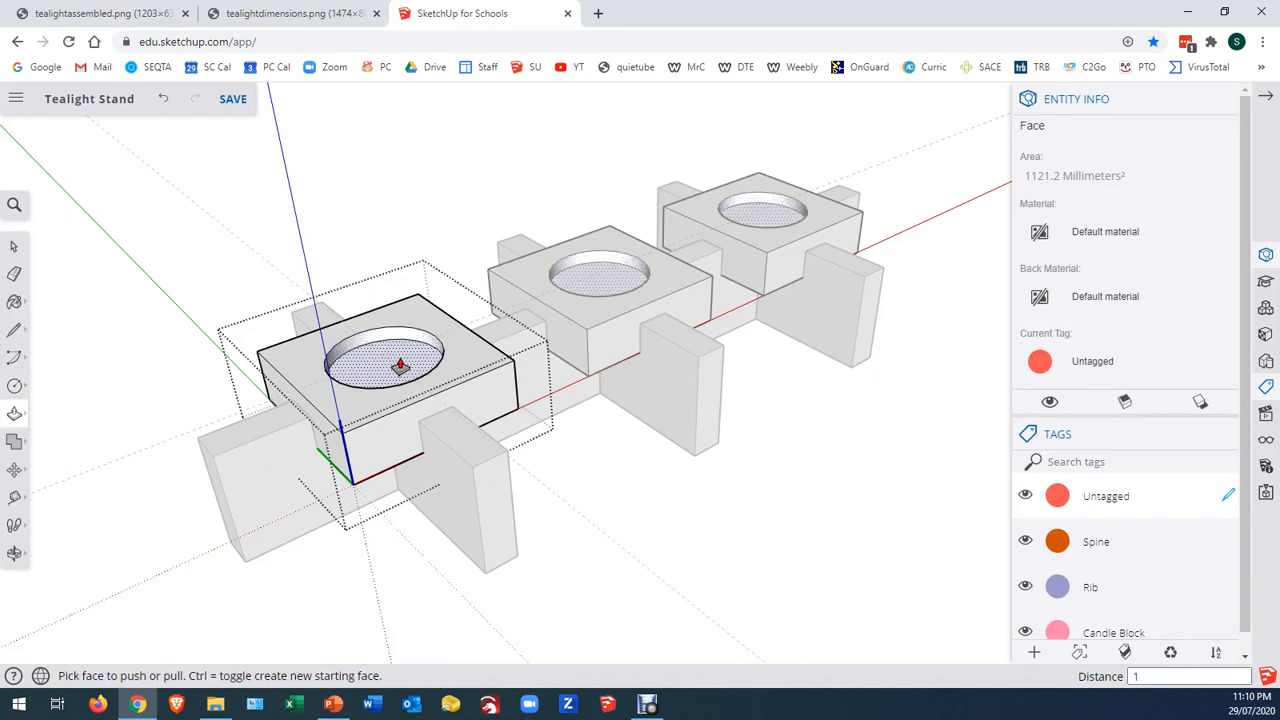
{"action": "type", "text": "5"}
{"action": "key", "text": "Return"}
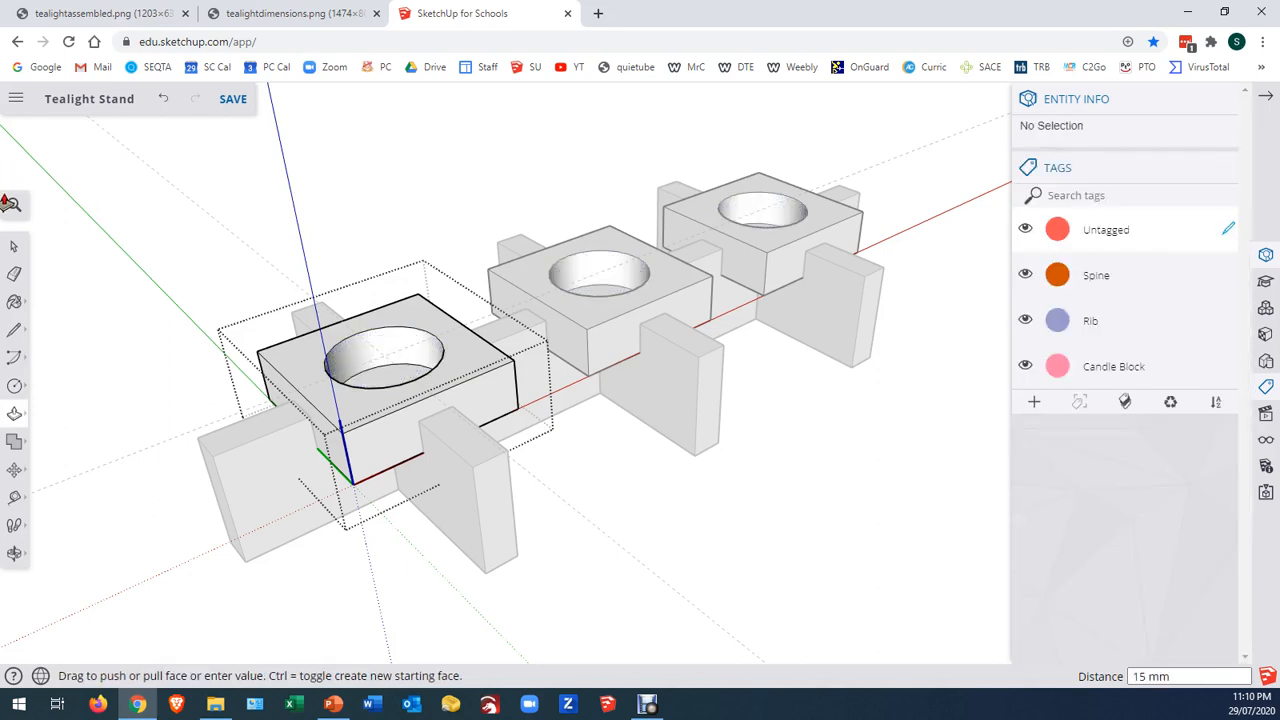
{"action": "left_click", "coordinate": [14, 247]}
{"action": "left_click", "coordinate": [211, 251]}
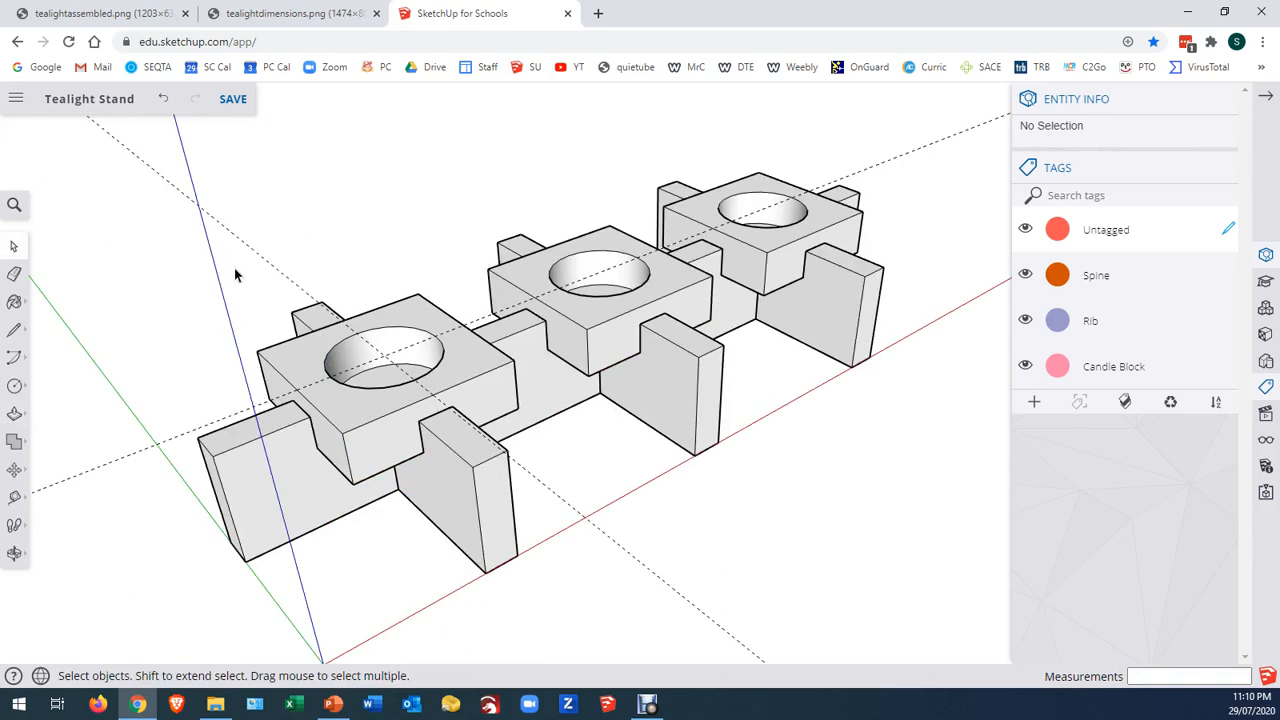
Erase the two construction guides crossing at the first candle block's centre
{"action": "left_click", "coordinate": [15, 275]}
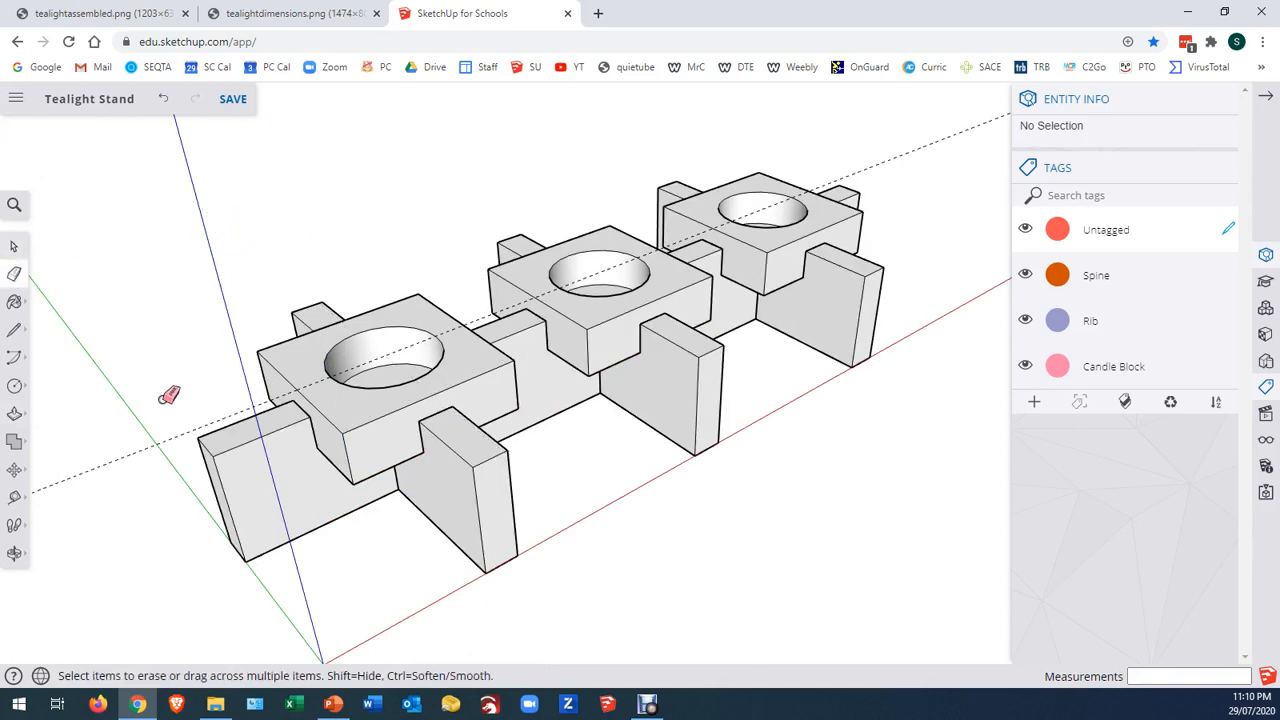
{"action": "left_click", "coordinate": [145, 428]}
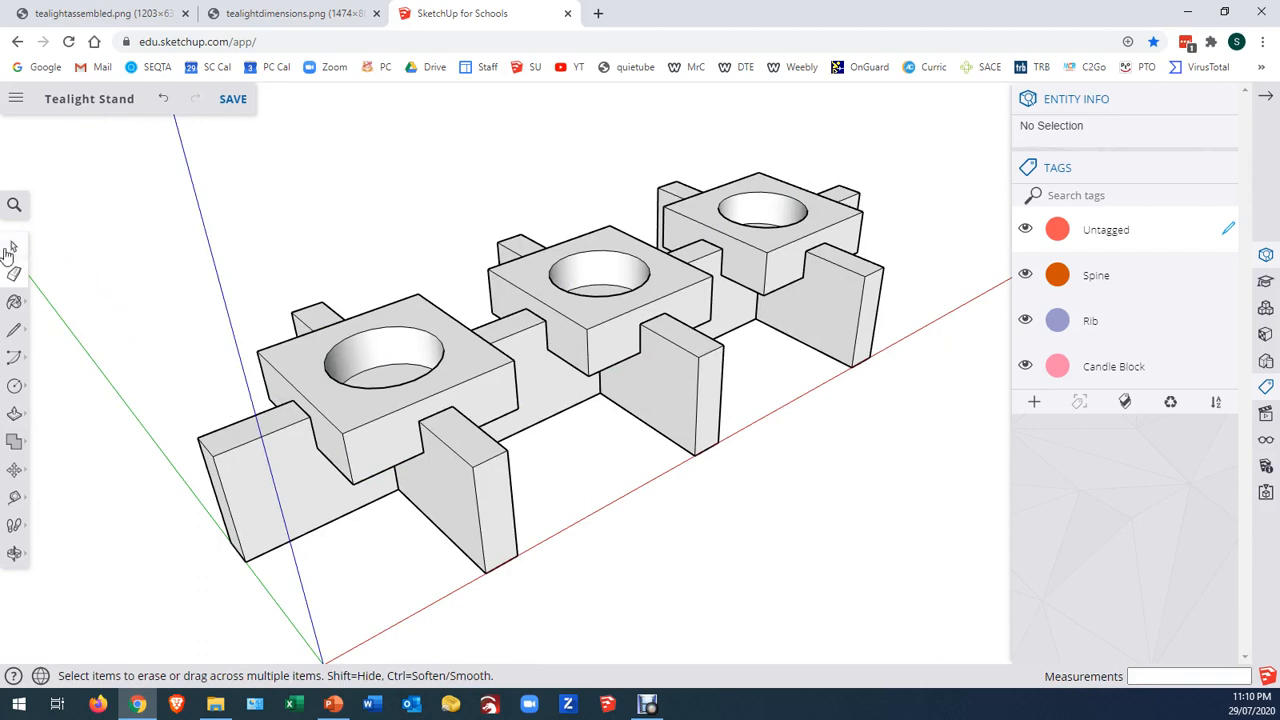
{"action": "left_click", "coordinate": [14, 248]}
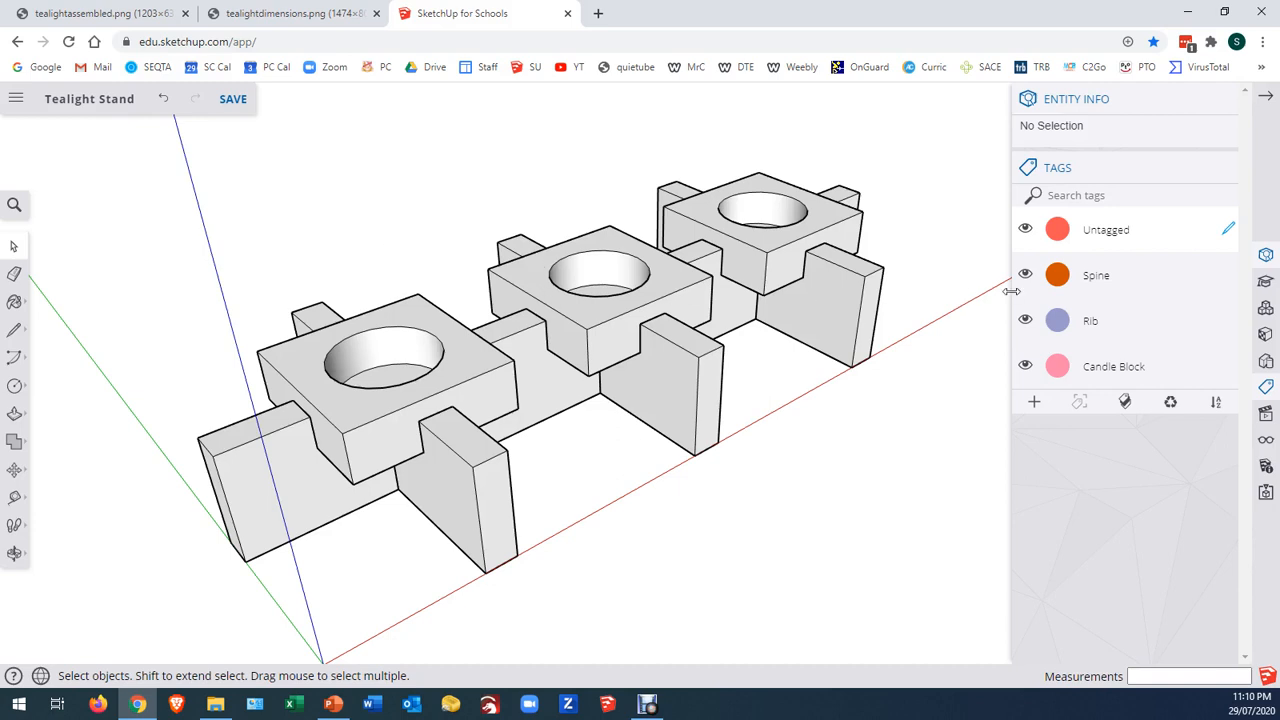
Toggle the Spine, Rib and Candle Block tags to examine the spine, ribs and blocks separately, ending with all parts shown
{"action": "left_click", "coordinate": [1024, 320]}
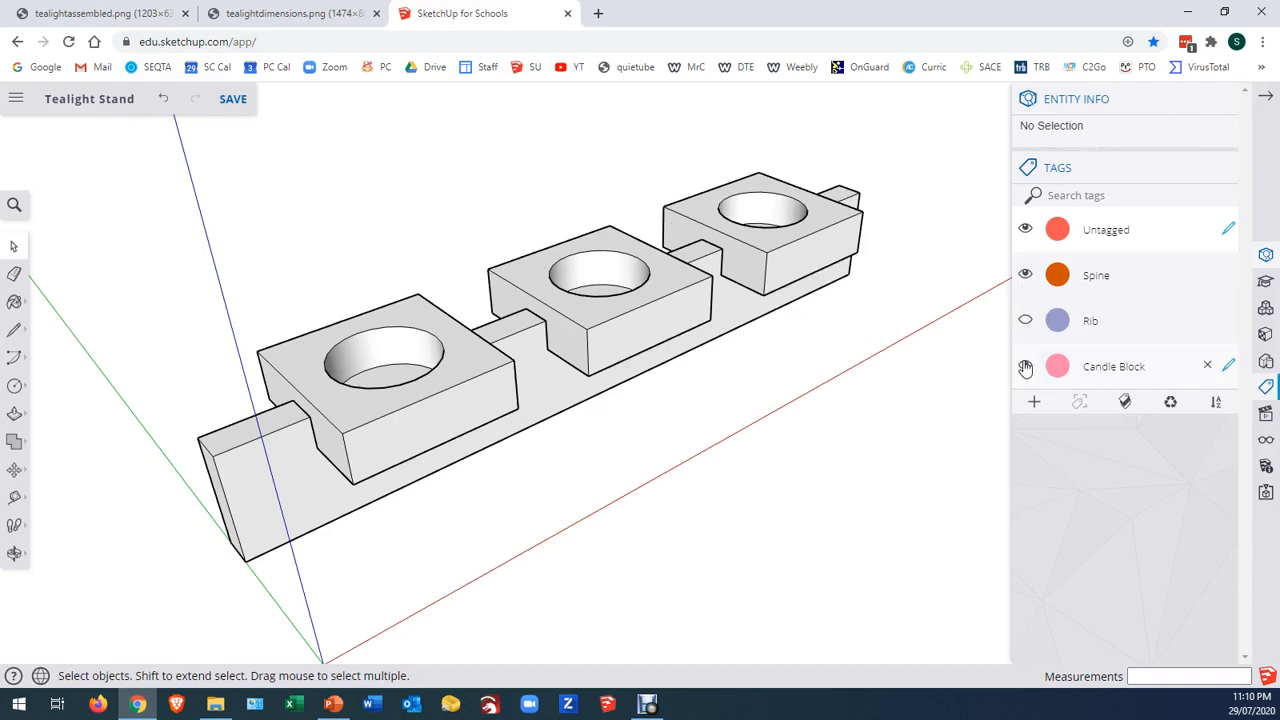
{"action": "left_click", "coordinate": [1025, 366]}
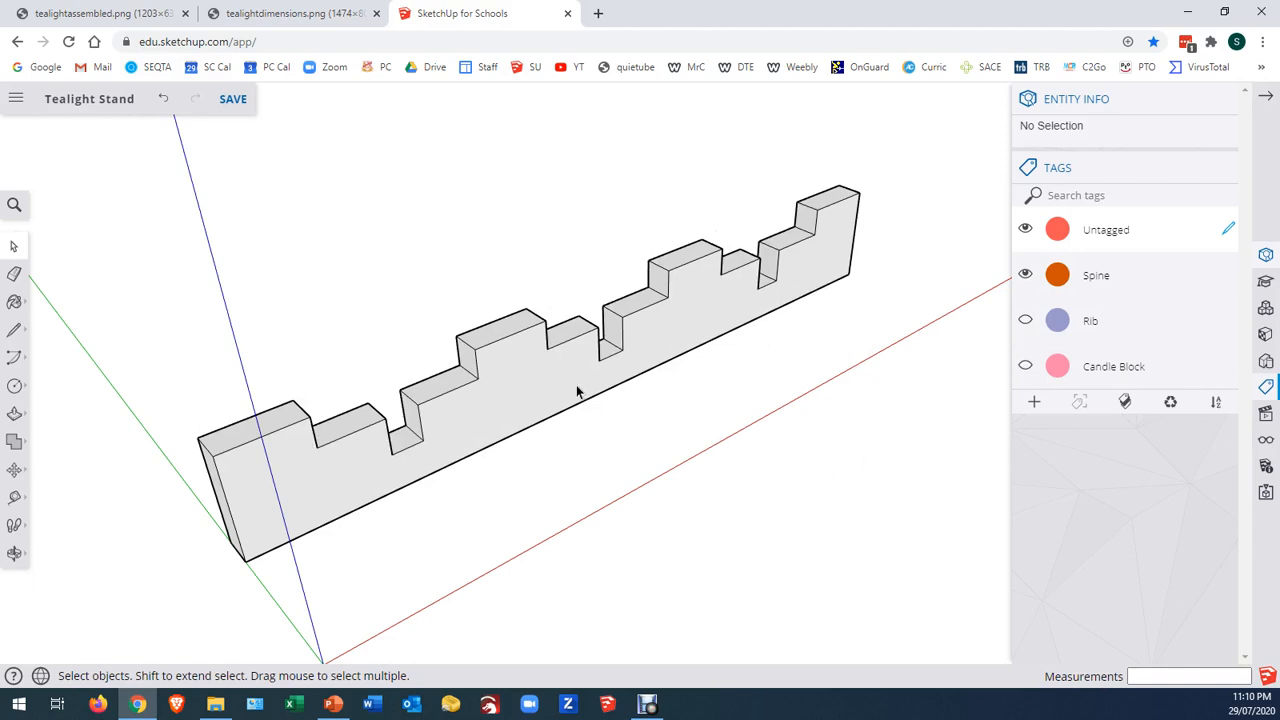
{"action": "left_click", "coordinate": [1025, 276]}
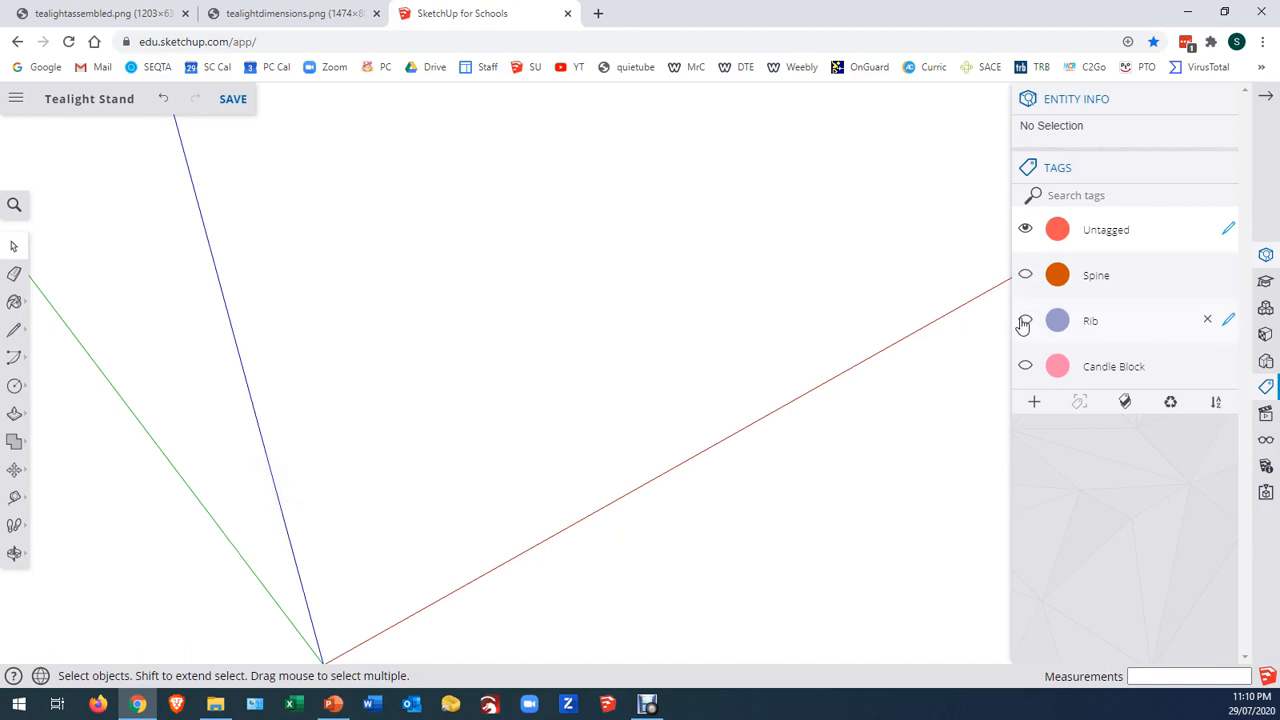
{"action": "left_click", "coordinate": [1025, 320]}
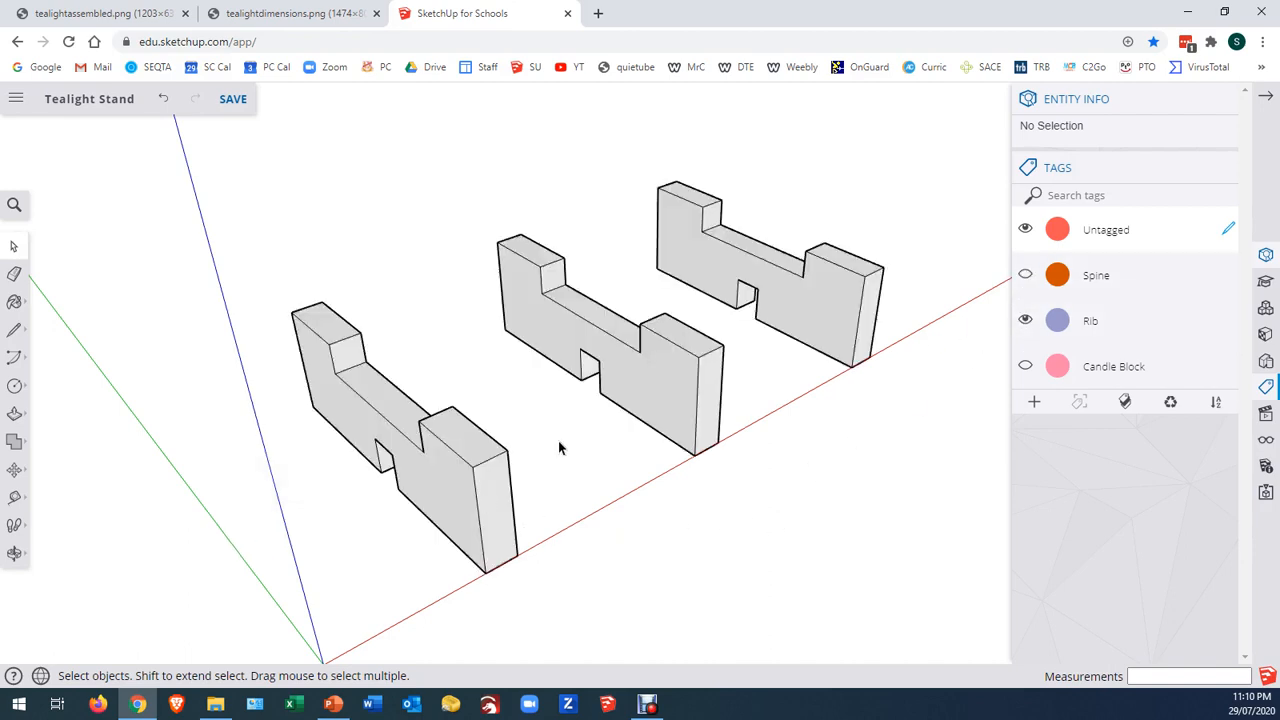
{"action": "left_click", "coordinate": [1025, 366]}
{"action": "left_click", "coordinate": [1025, 320]}
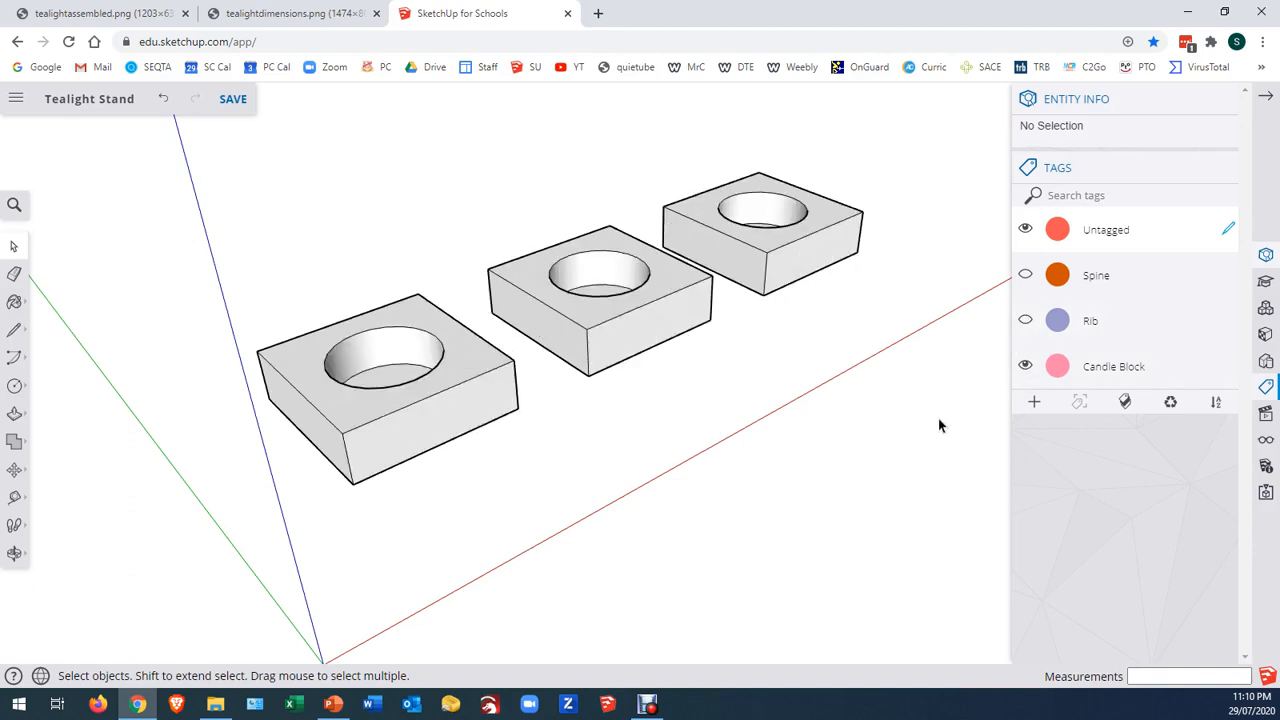
{"action": "left_click", "coordinate": [1025, 318]}
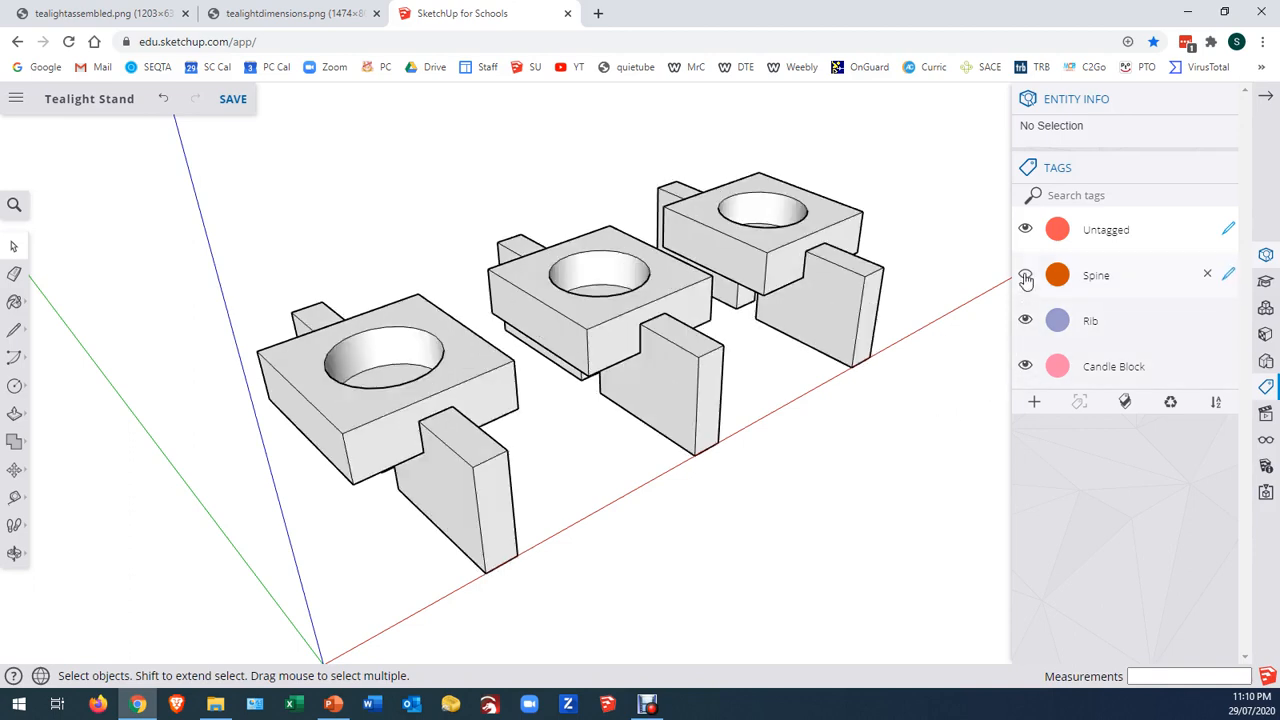
{"action": "left_click", "coordinate": [1025, 275]}
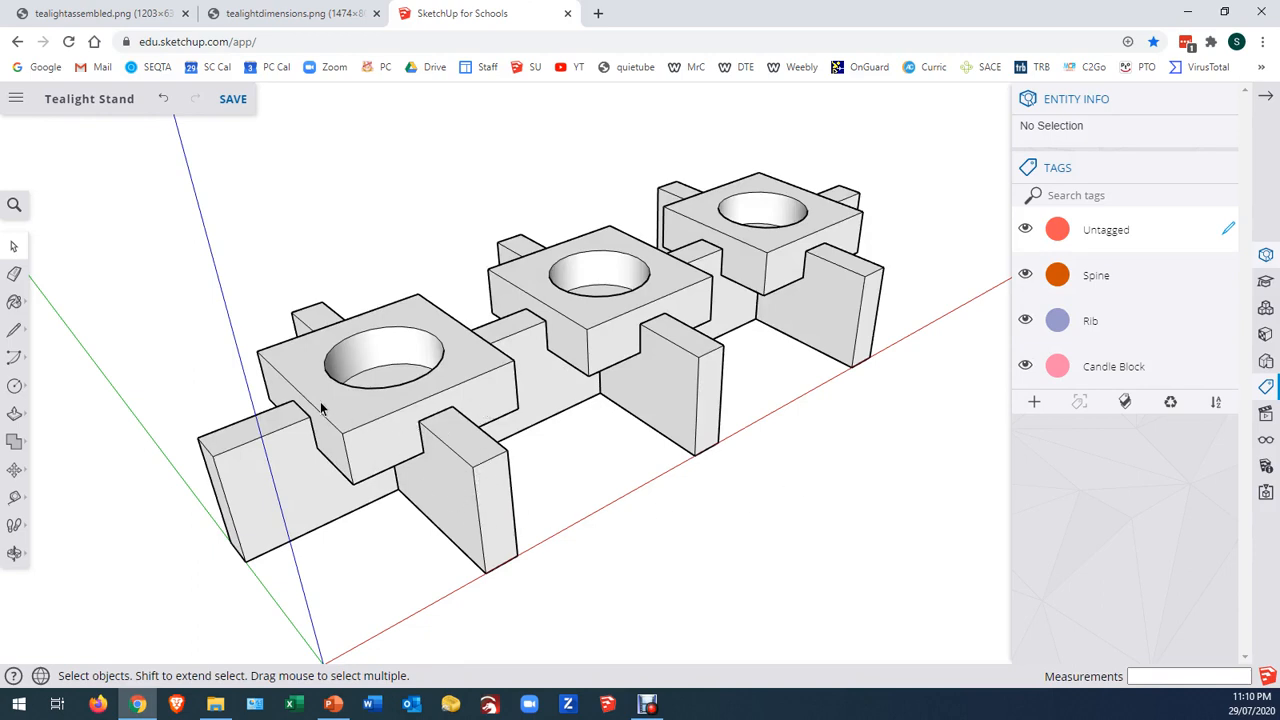
Add a new tag named Assembly
{"action": "left_click", "coordinate": [1035, 405]}
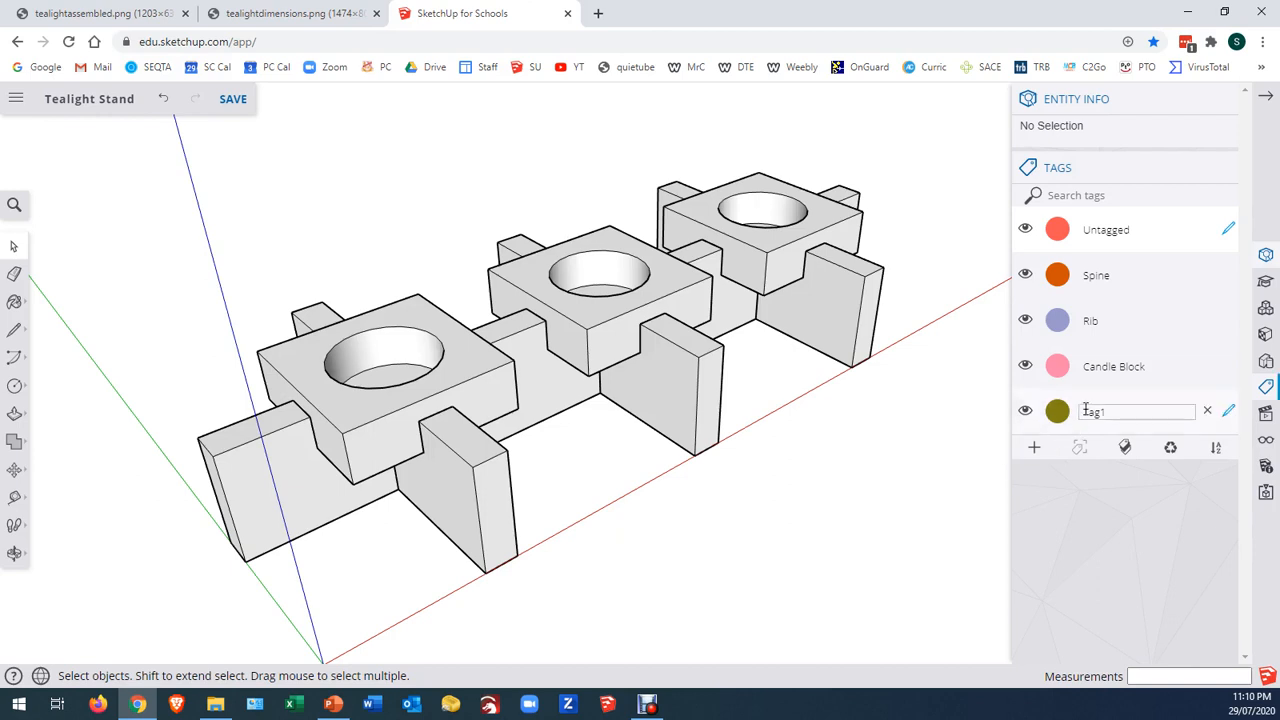
{"action": "type", "text": "Ass"}
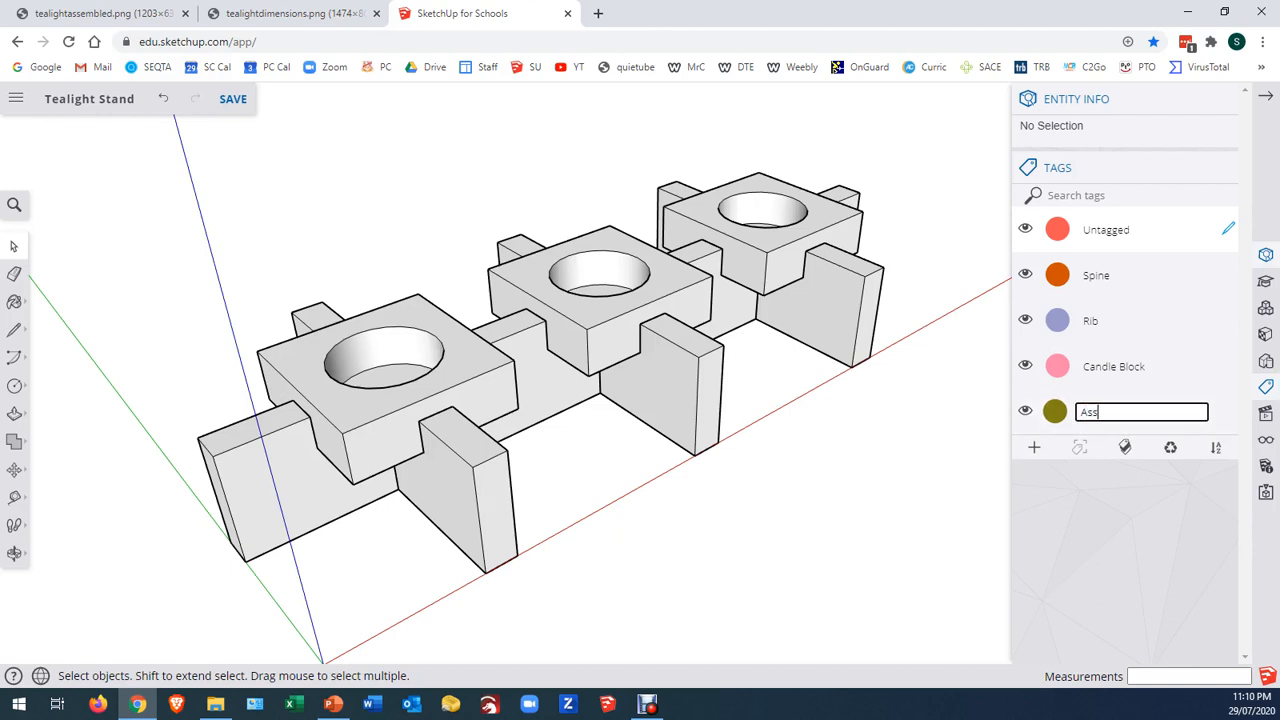
{"action": "type", "text": "embly"}
{"action": "key", "text": "Return"}
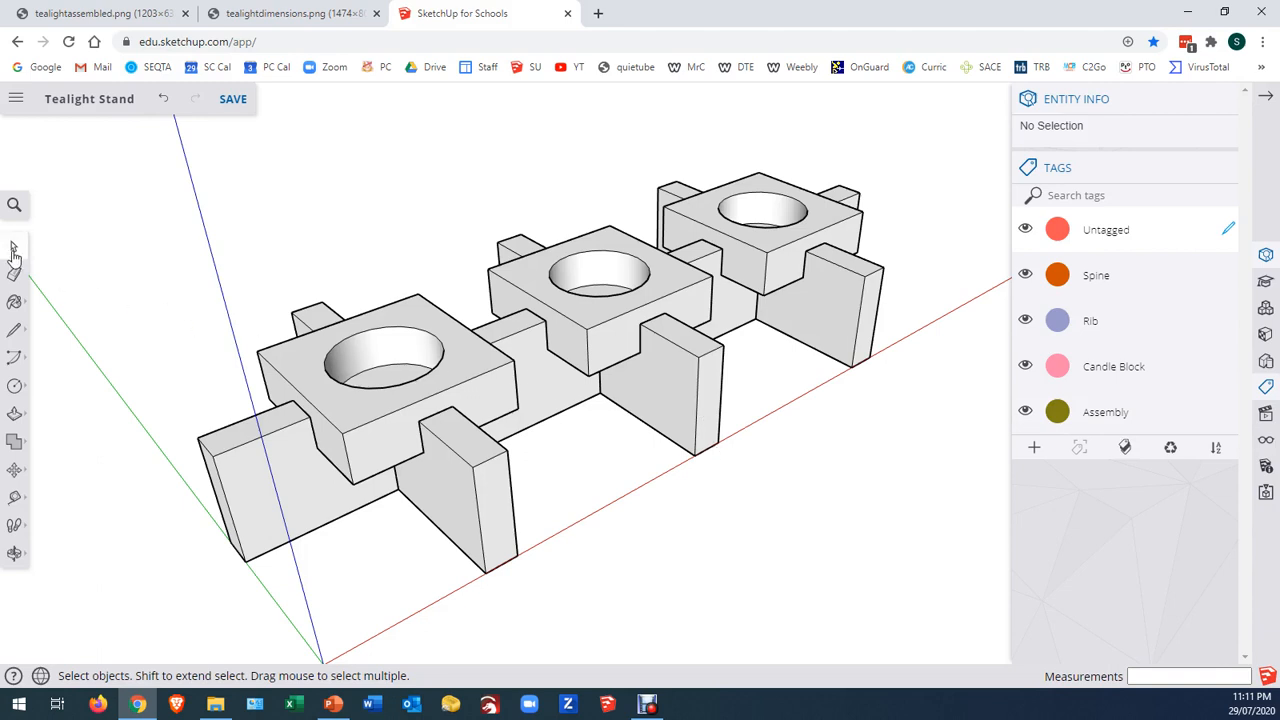
Select the second and third candle blocks with their ribs and assign these four components to the Assembly tag
{"action": "left_click", "coordinate": [638, 315]}
{"action": "left_click", "coordinate": [680, 378], "text": "shift"}
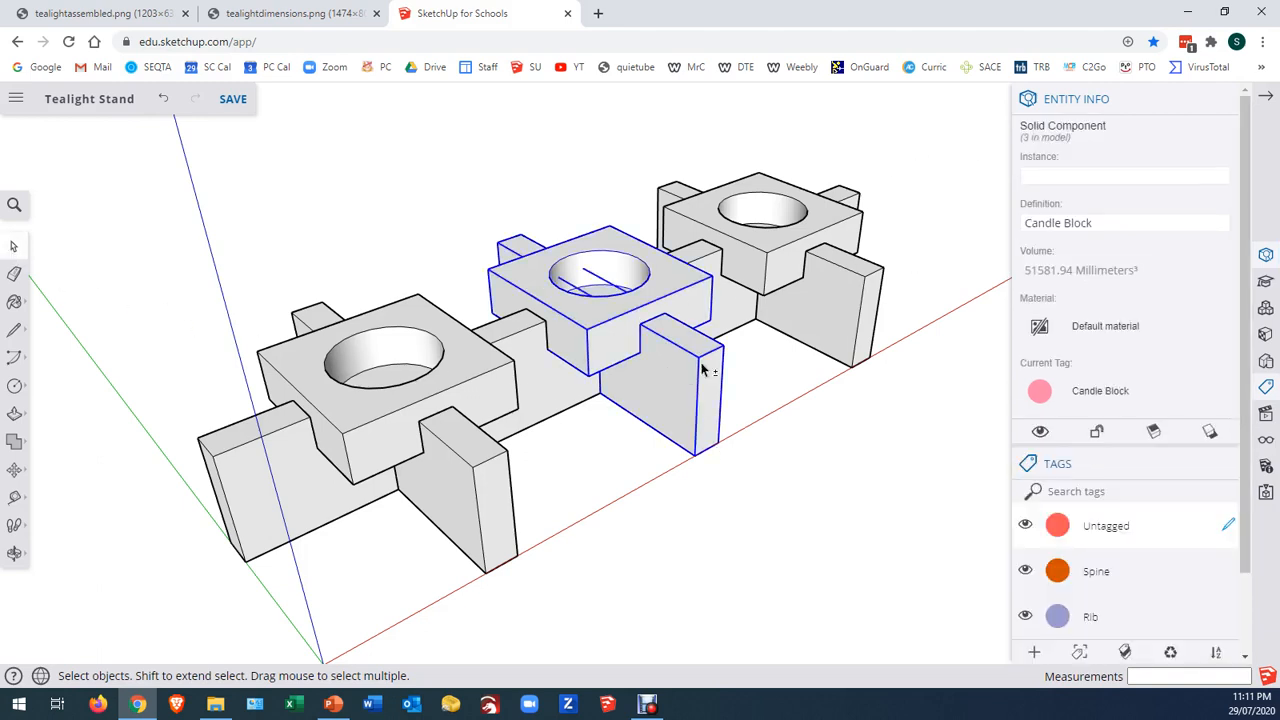
{"action": "left_click", "coordinate": [767, 276], "text": "shift"}
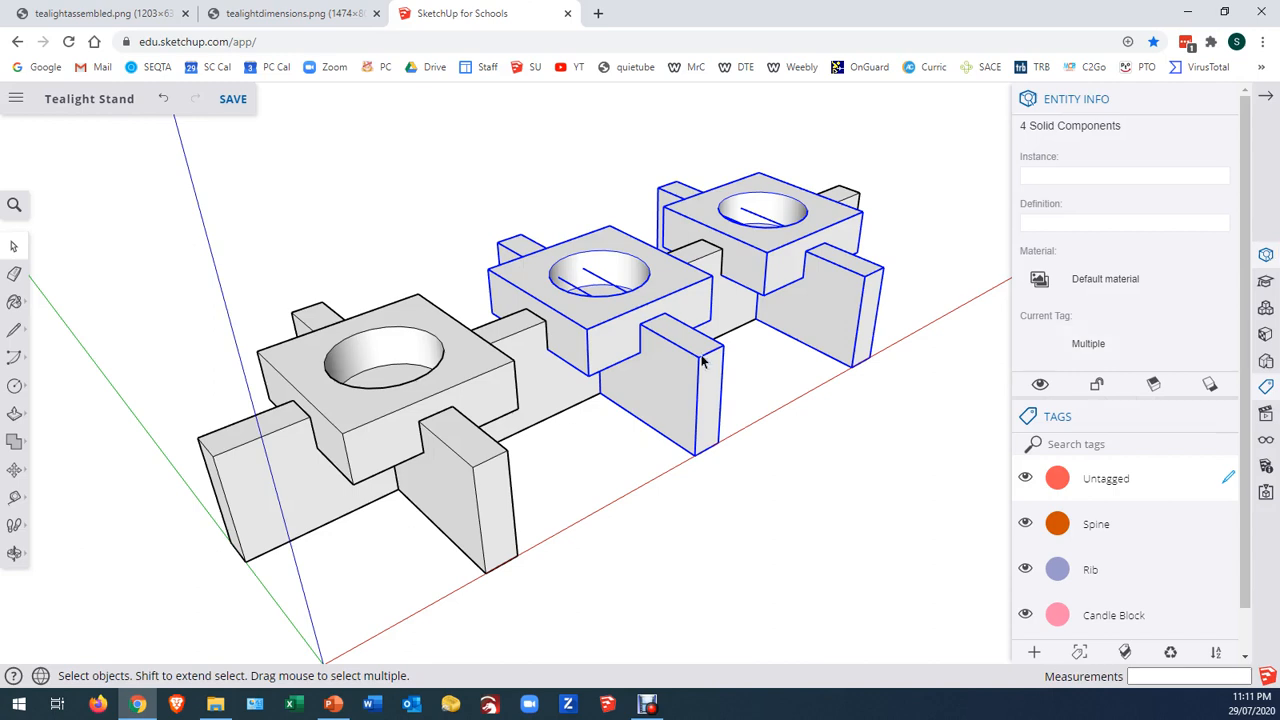
{"action": "left_click", "coordinate": [1097, 348]}
{"action": "left_click", "coordinate": [1108, 345]}
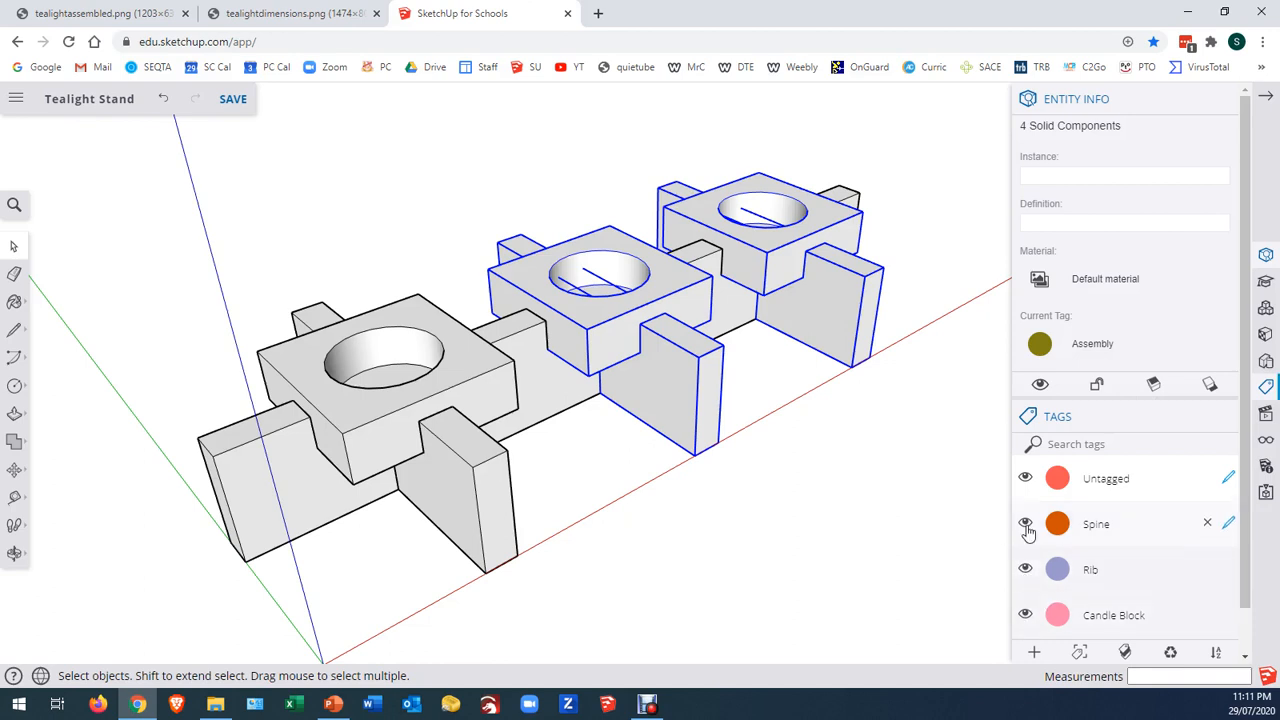
Hide the Assembly tag, inspect the single rib, candle block and spine in isolation, and show all tags again
{"action": "scroll", "coordinate": [1030, 530], "scroll_direction": "down", "scroll_amount": 1}
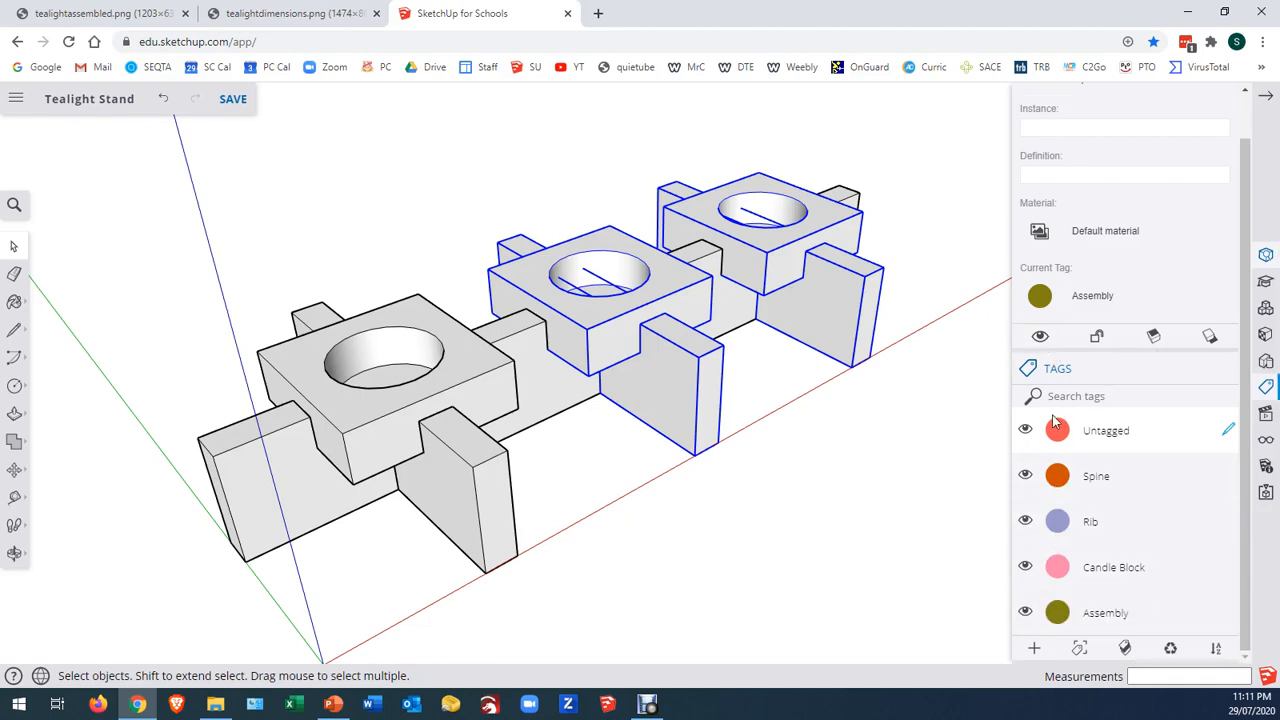
{"action": "left_click", "coordinate": [1025, 612]}
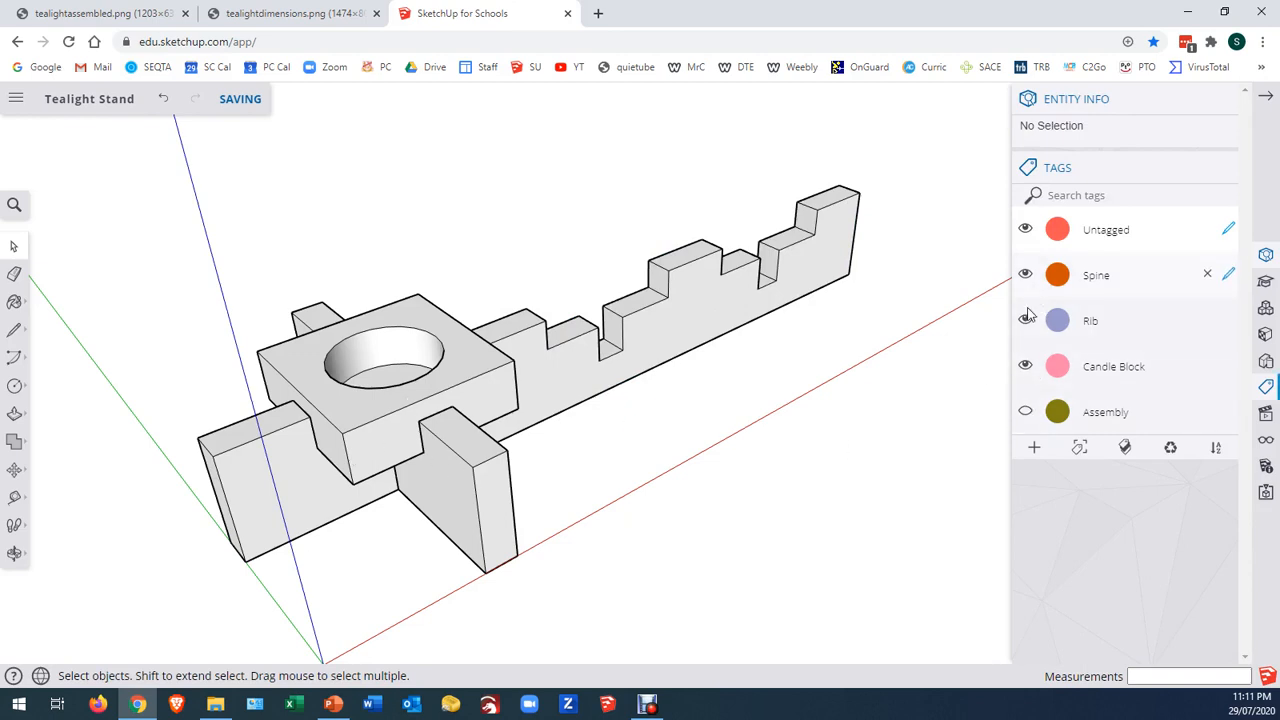
{"action": "left_click", "coordinate": [1025, 276]}
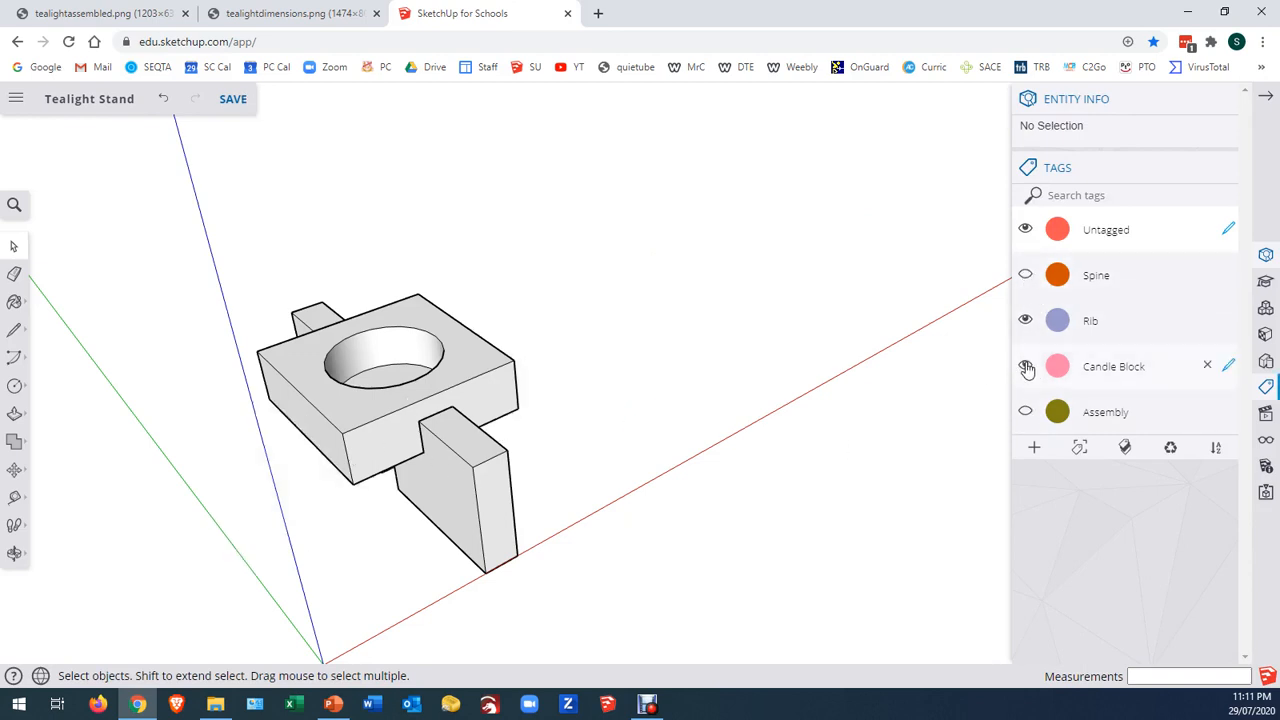
{"action": "left_click", "coordinate": [1025, 366]}
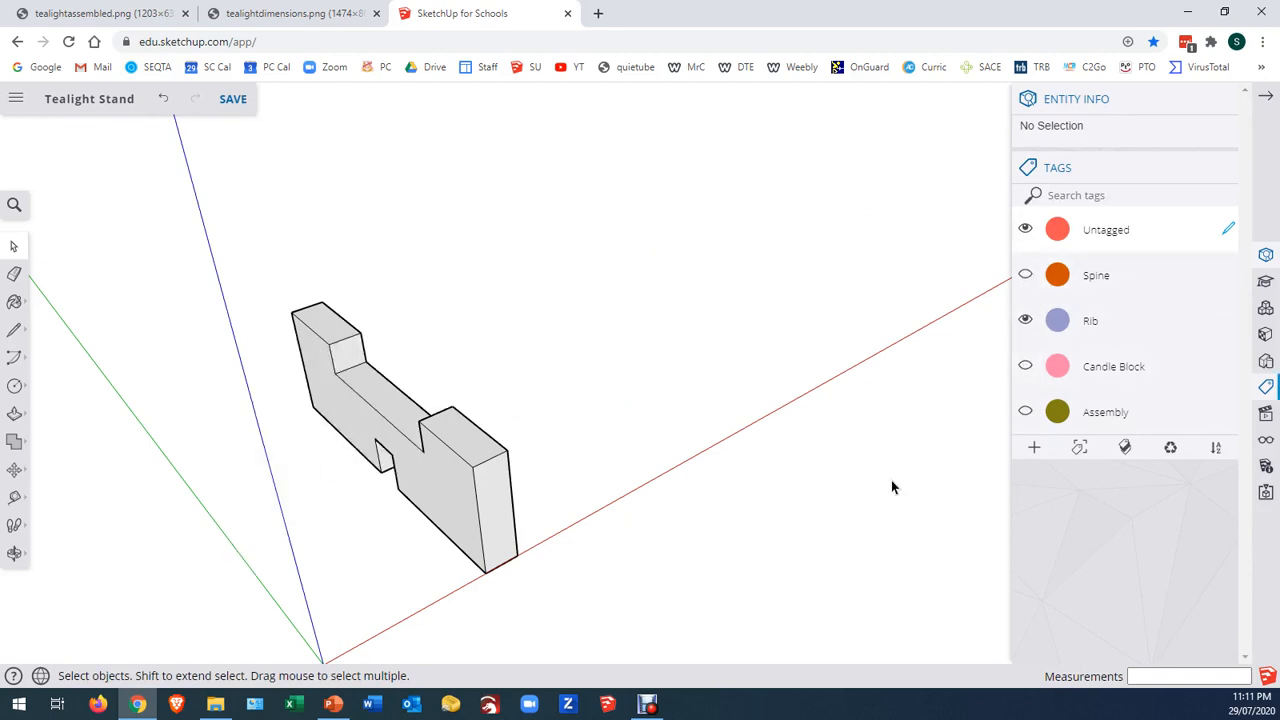
{"action": "left_click", "coordinate": [1025, 366]}
{"action": "left_click", "coordinate": [1025, 321]}
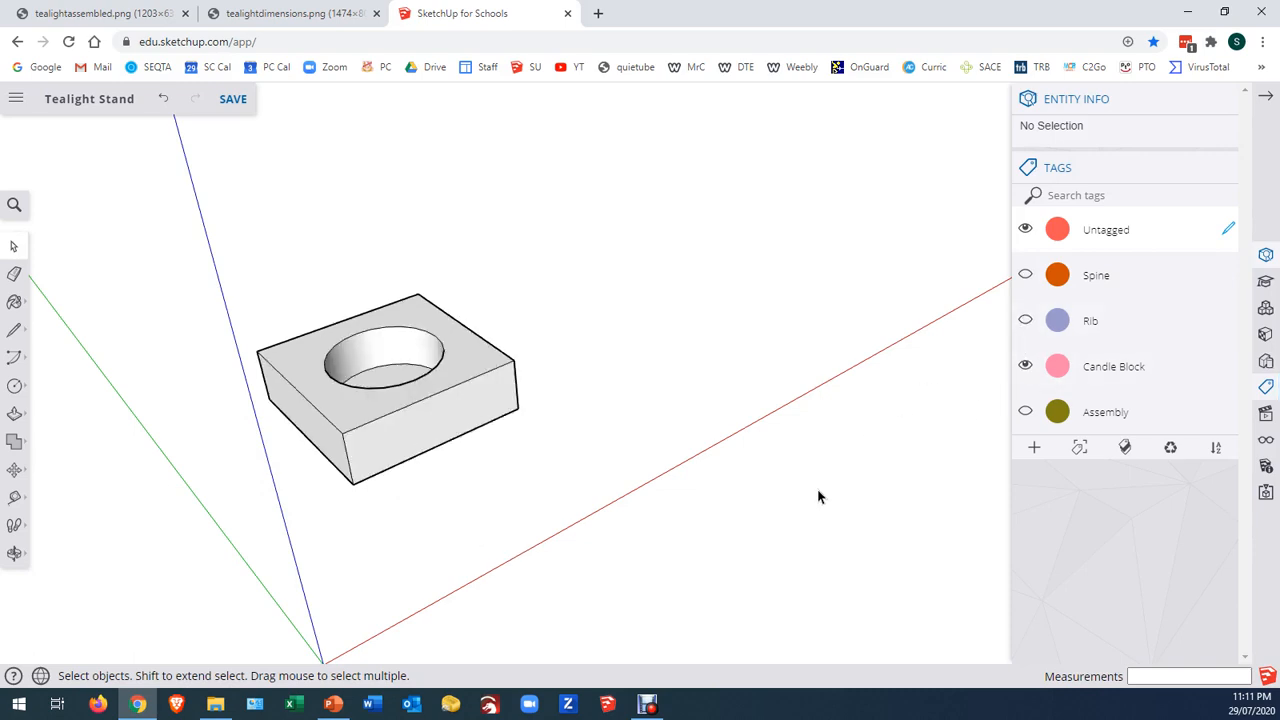
{"action": "left_click", "coordinate": [1025, 275]}
{"action": "left_click", "coordinate": [1025, 366]}
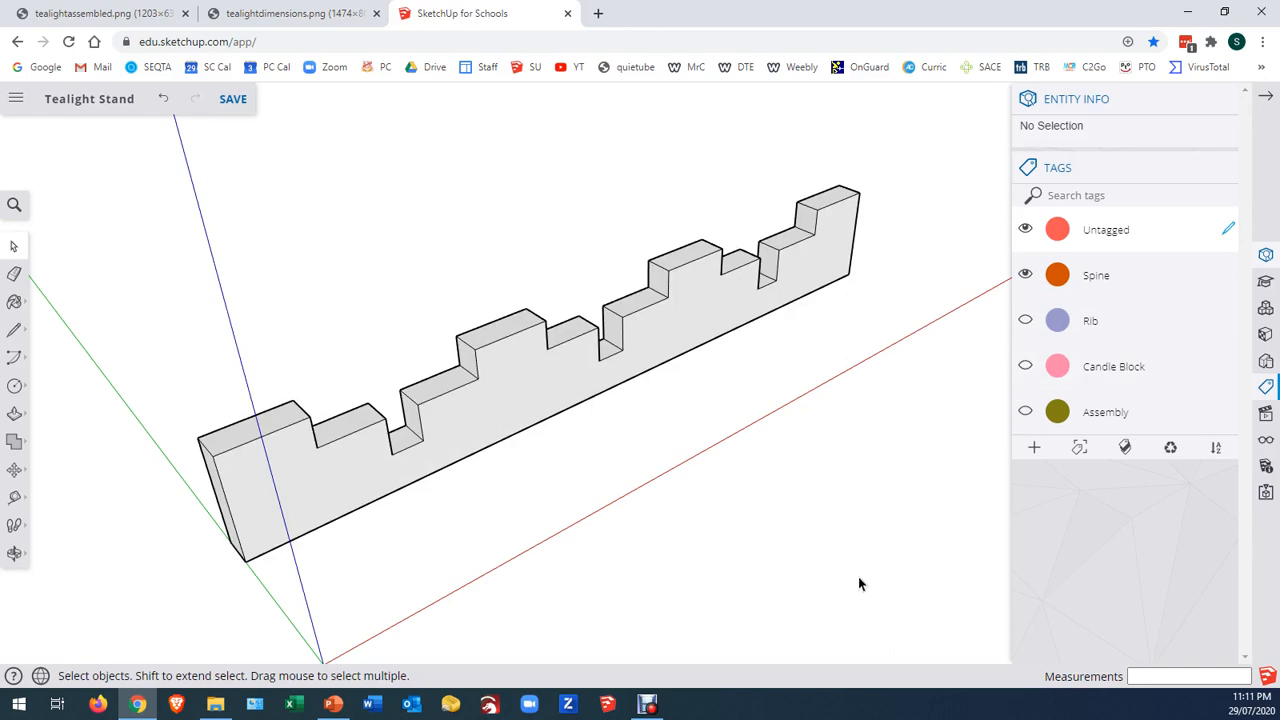
{"action": "left_click", "coordinate": [1025, 321]}
{"action": "left_click", "coordinate": [1025, 366]}
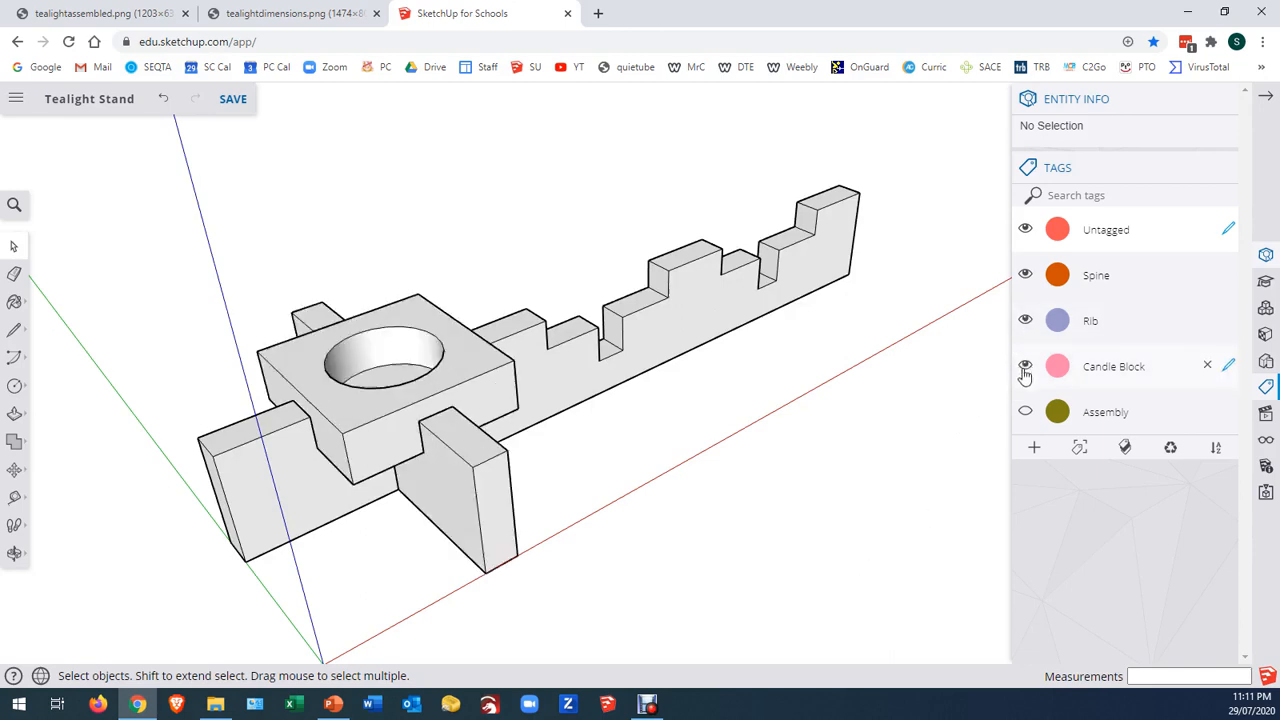
{"action": "left_click", "coordinate": [1025, 412]}
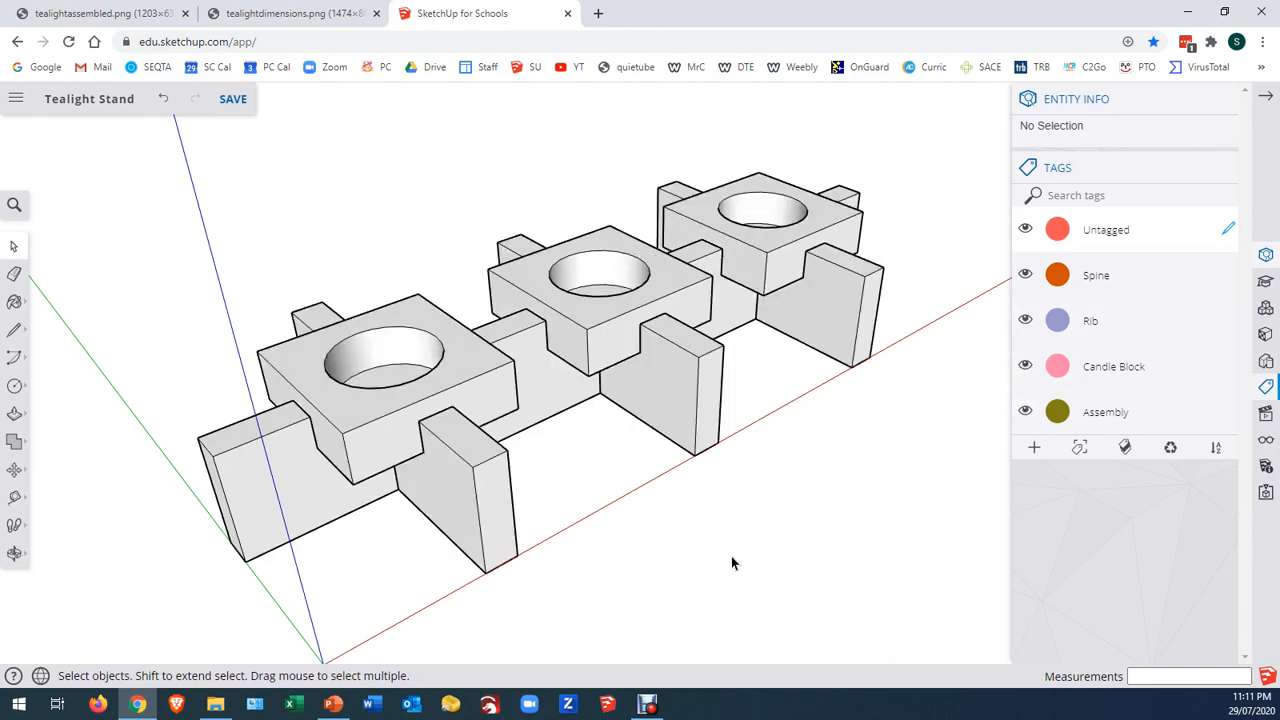